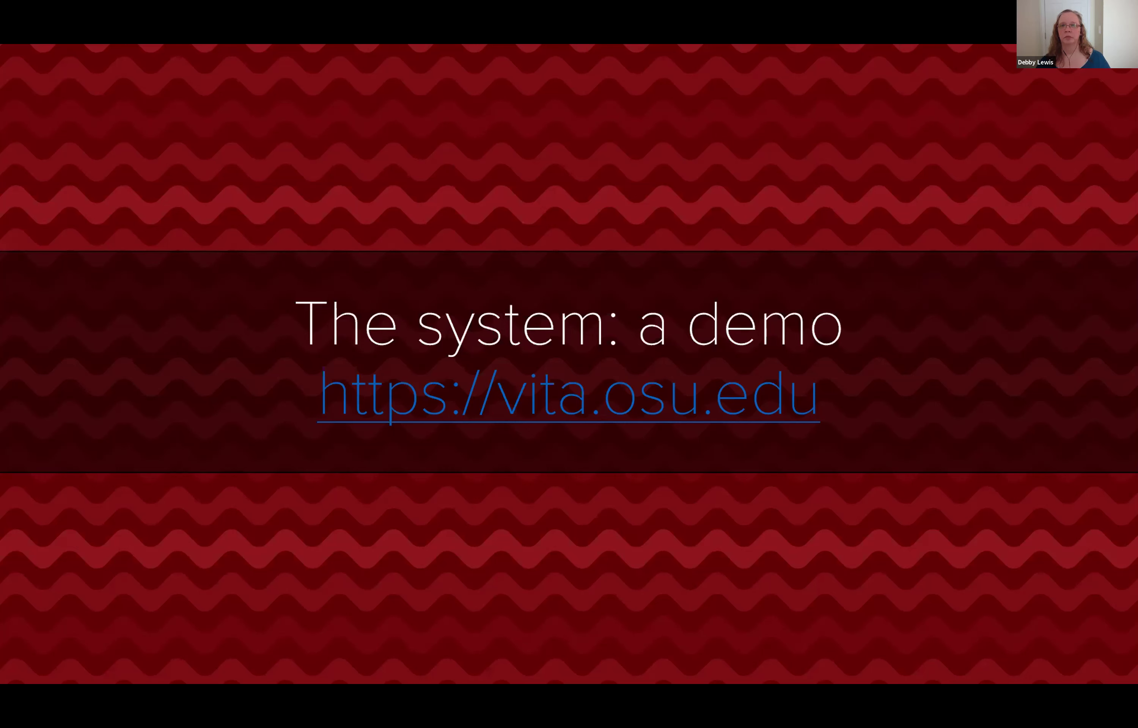
Switch from the presentation to Chrome and bring up the open Vita site
{"action": "key", "text": "alt+Tab"}
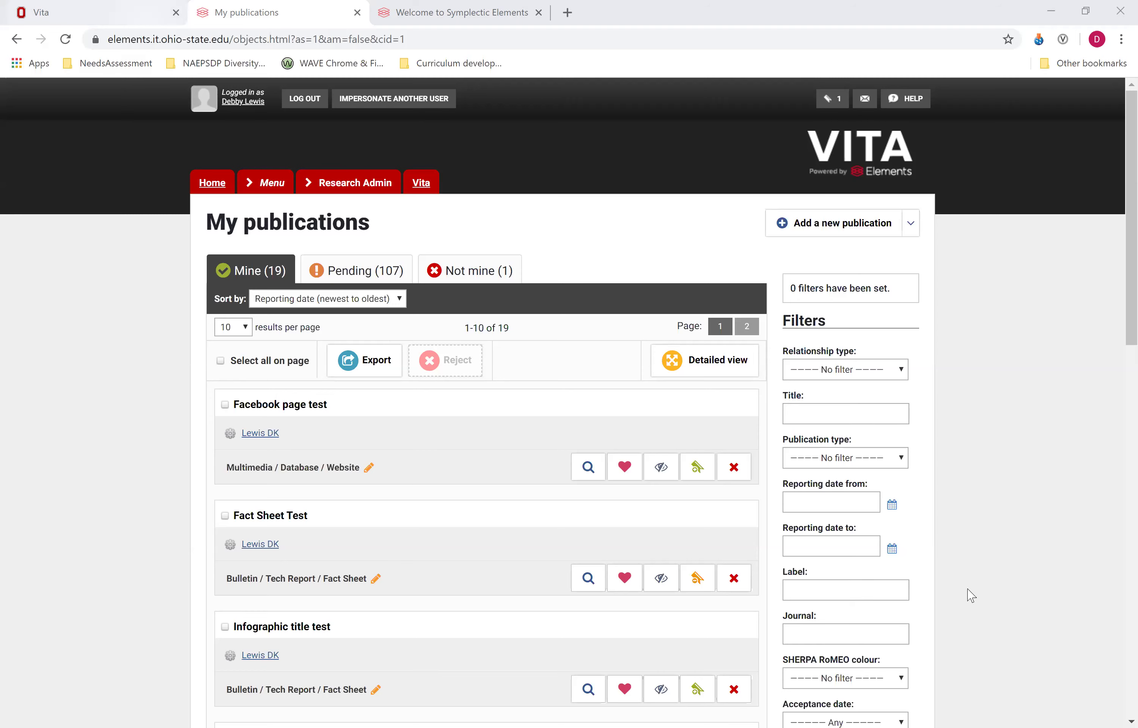
{"action": "key", "text": "ctrl+1"}
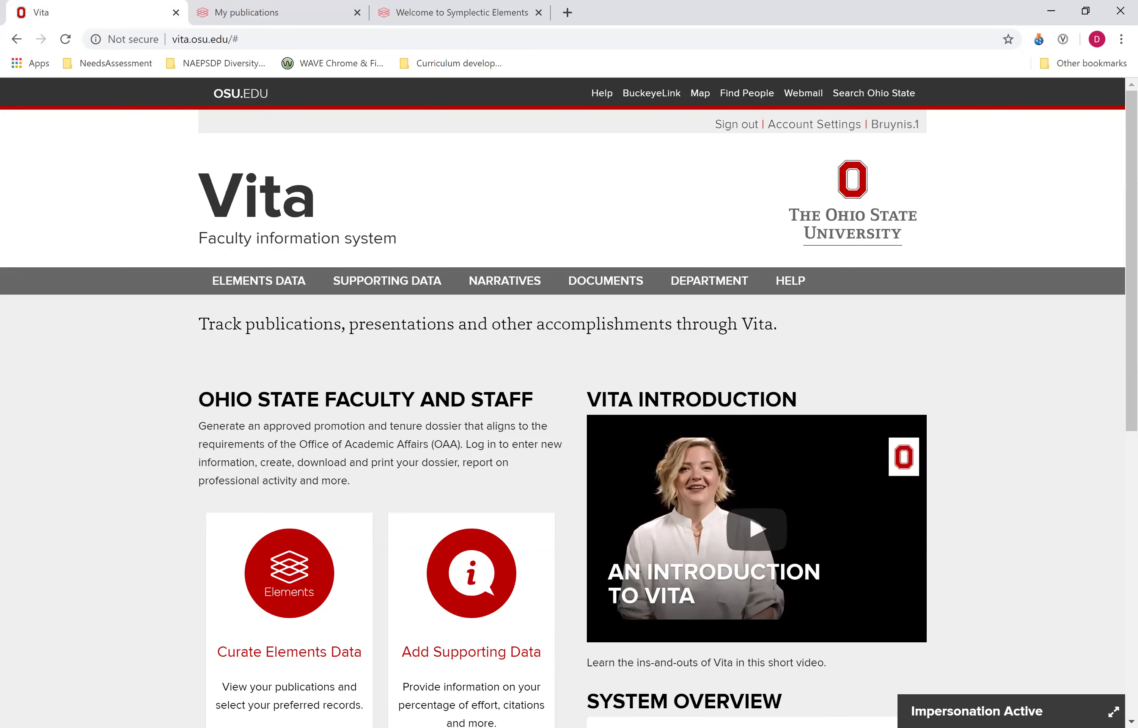
Try to cease the active user impersonation on the Vita site
{"action": "left_click", "coordinate": [1114, 712]}
{"action": "left_click", "coordinate": [1065, 688]}
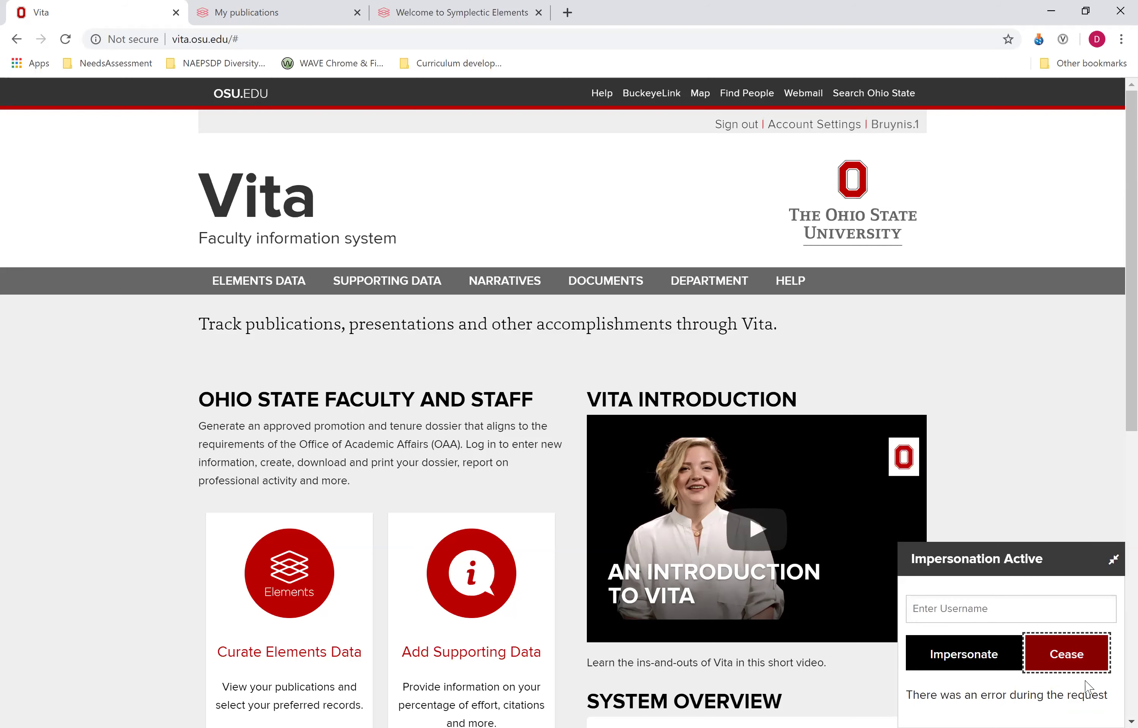
{"action": "left_click", "coordinate": [1064, 660]}
{"action": "left_click", "coordinate": [879, 146]}
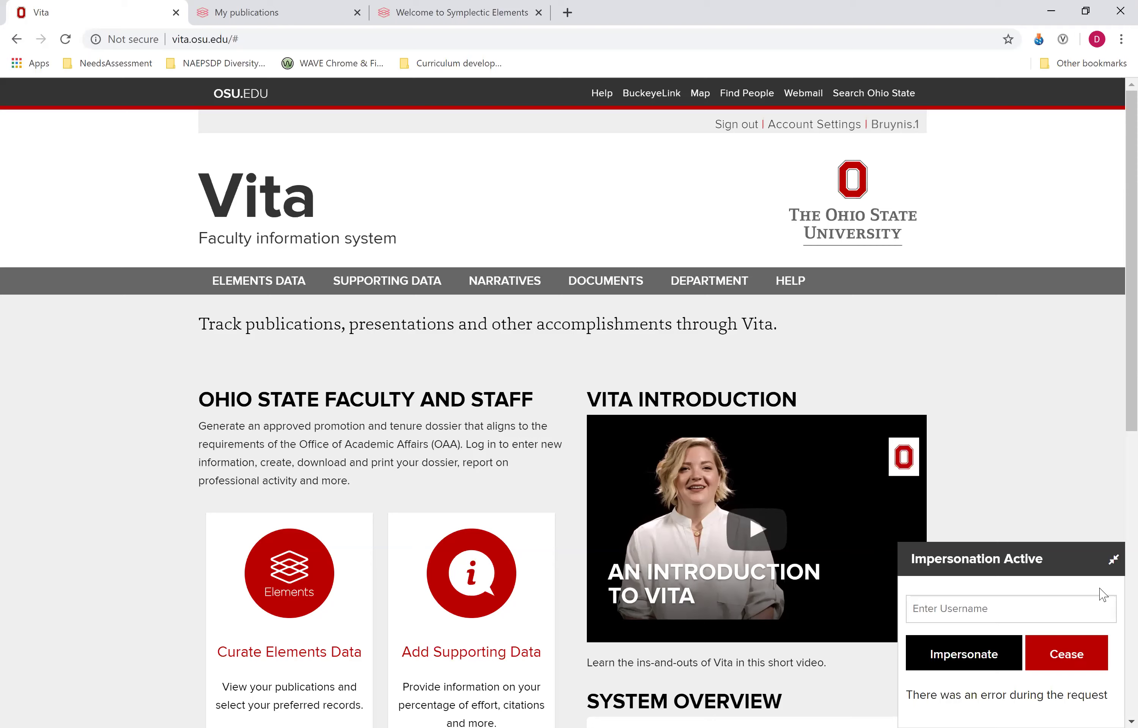
{"action": "left_click", "coordinate": [1114, 560]}
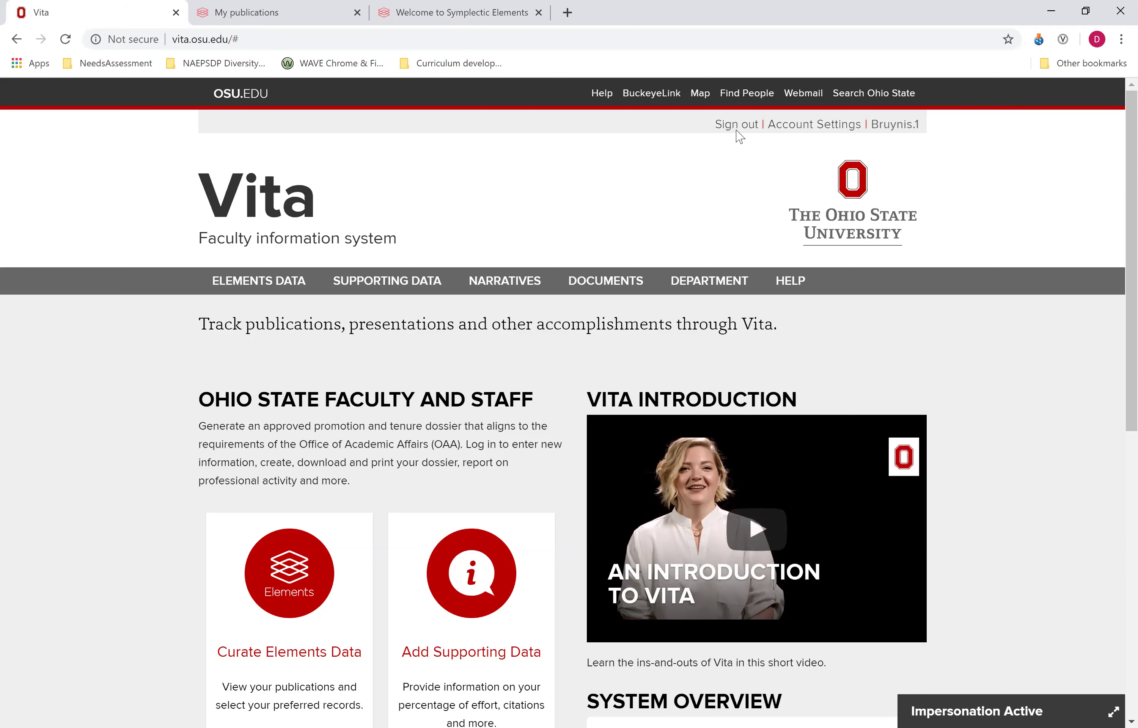
Sign out of the impersonated account and sign back in to Vita with your own account
{"action": "left_click", "coordinate": [722, 131]}
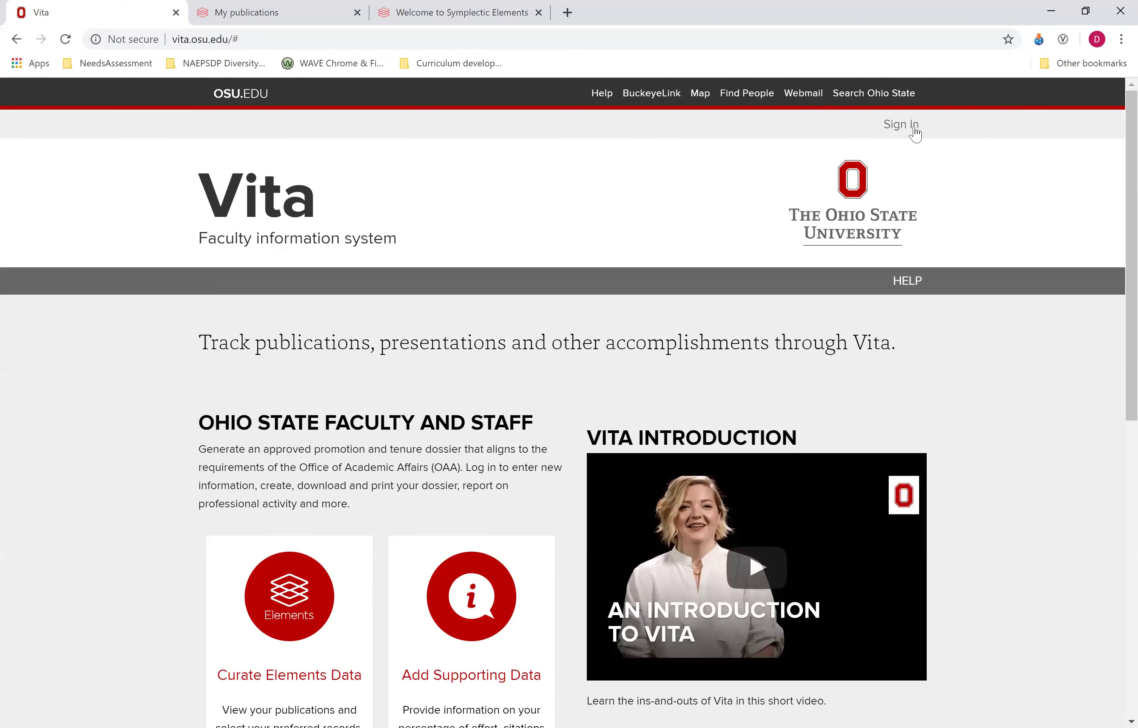
{"action": "left_click", "coordinate": [908, 127]}
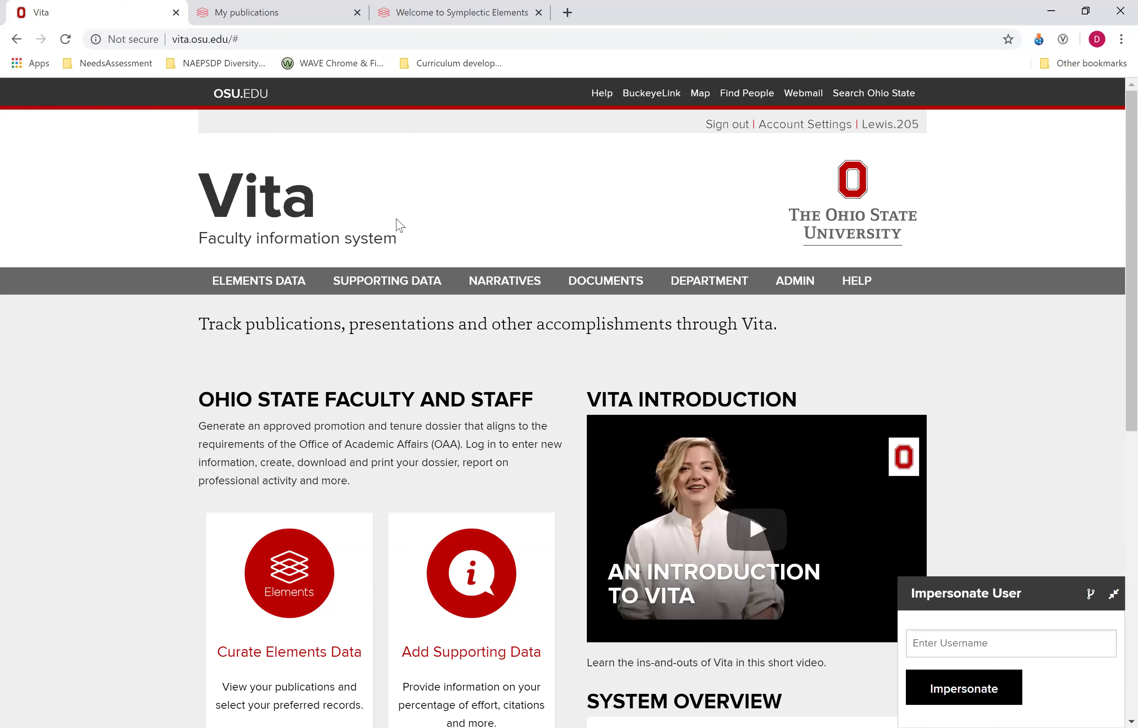
Open the Elements dashboard from the Vita site and review its pending actions and summary of publications, activities and grants
{"action": "mouse_move", "coordinate": [259, 283]}
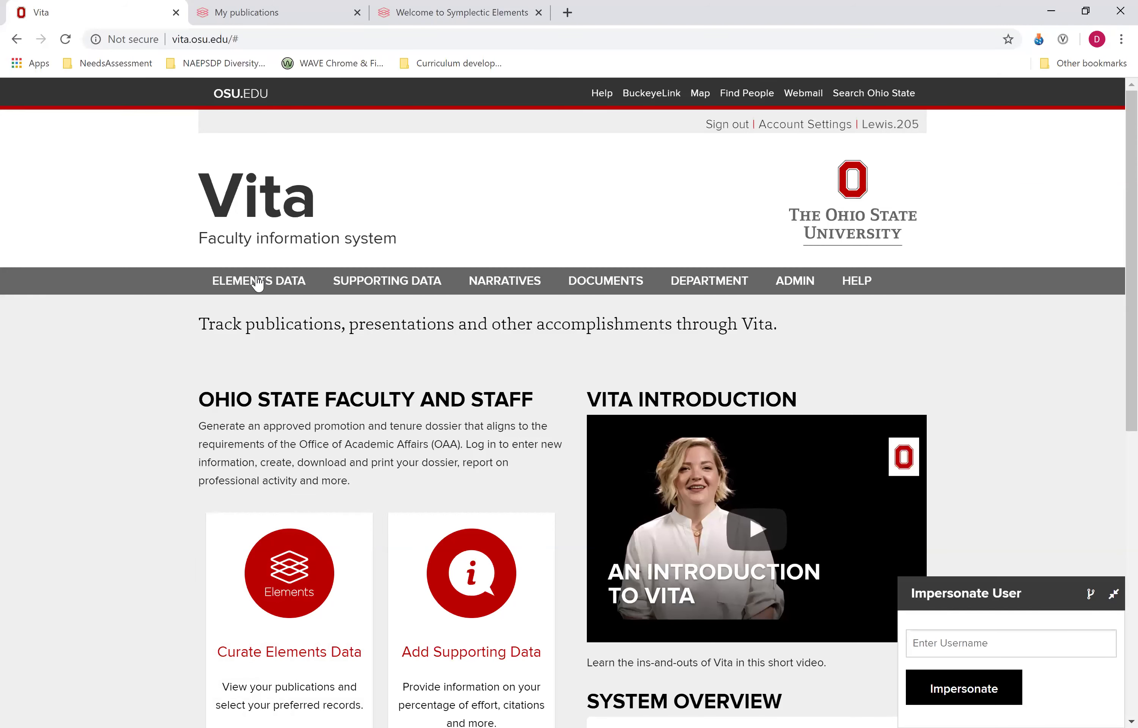
{"action": "mouse_move", "coordinate": [212, 286]}
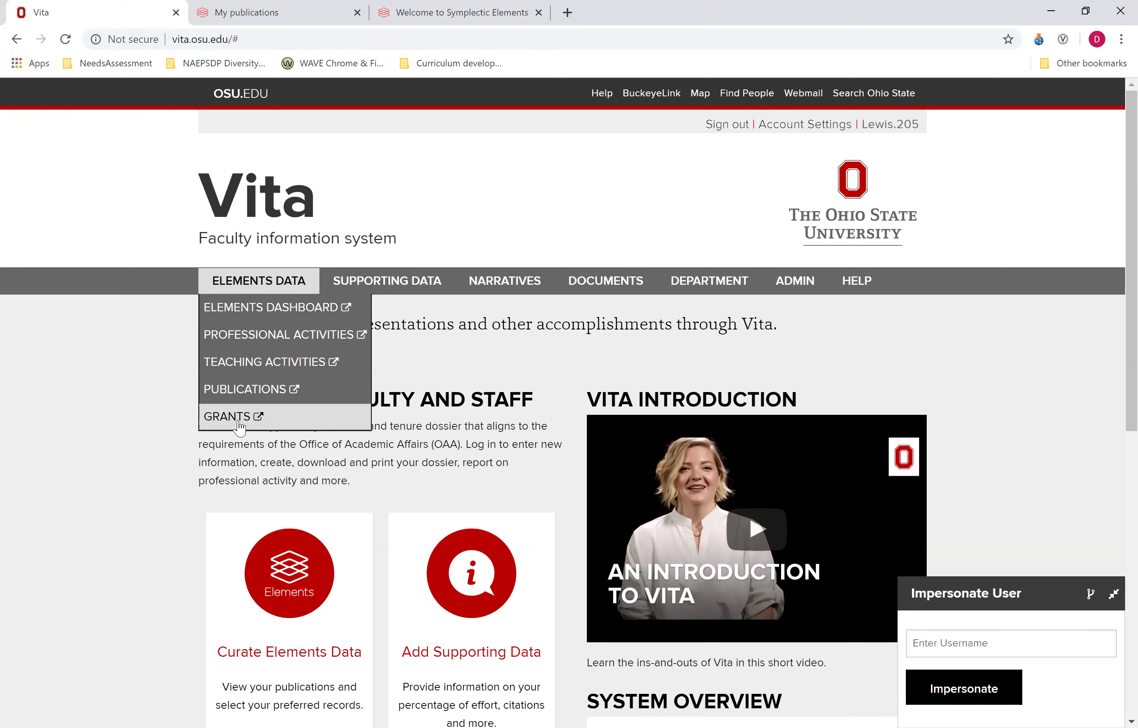
{"action": "left_click", "coordinate": [292, 285]}
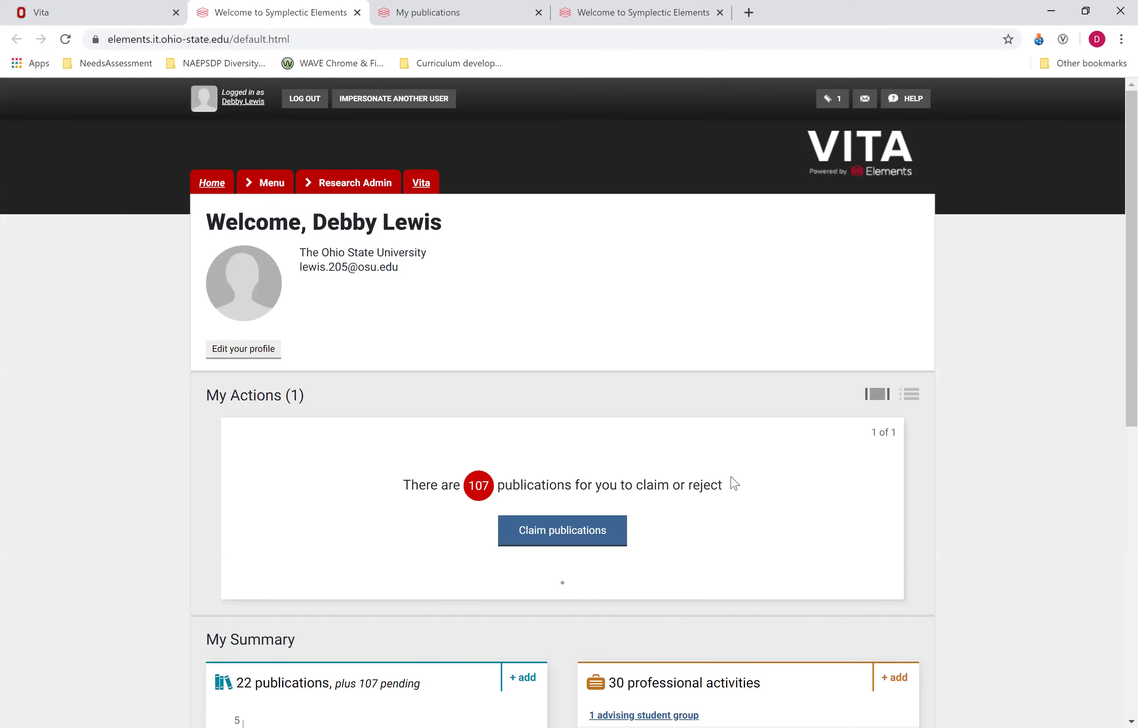
{"action": "scroll", "coordinate": [735, 487], "scroll_direction": "down", "scroll_amount": 5}
{"action": "scroll", "coordinate": [736, 488], "scroll_direction": "down", "scroll_amount": 4}
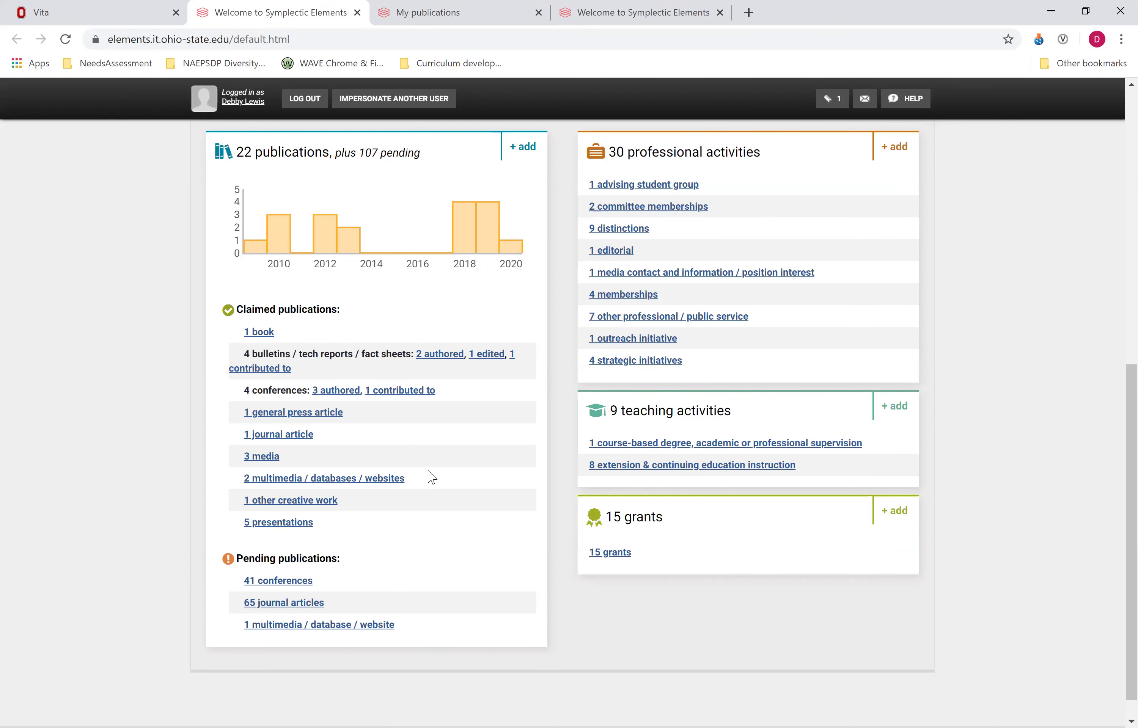
{"action": "scroll", "coordinate": [620, 495], "scroll_direction": "up", "scroll_amount": 5}
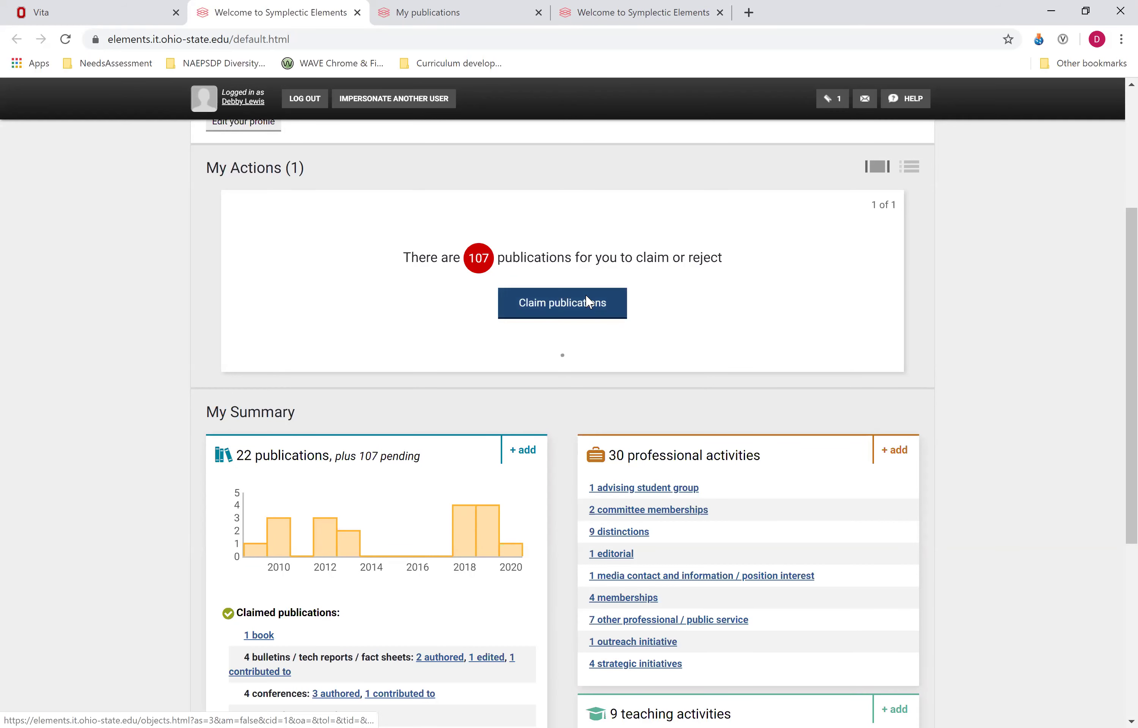
{"action": "scroll", "coordinate": [512, 186], "scroll_direction": "up", "scroll_amount": 4}
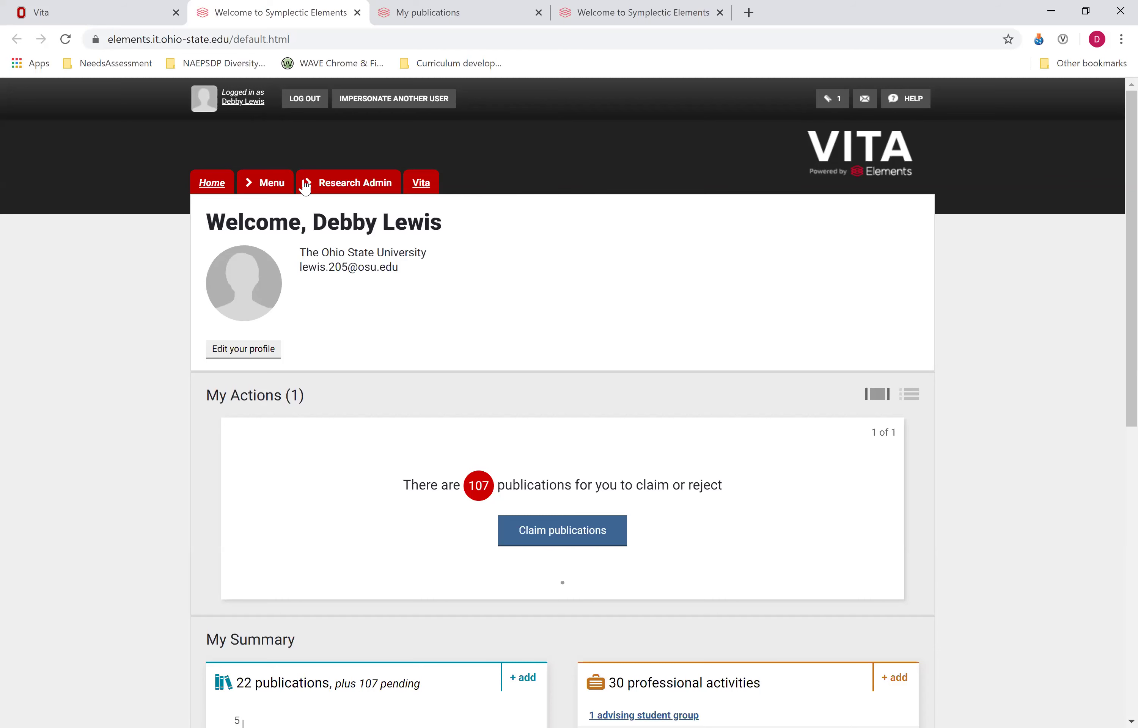
Open your own profile in view mode and examine its academic appointments, degrees and addresses
{"action": "left_click", "coordinate": [275, 185]}
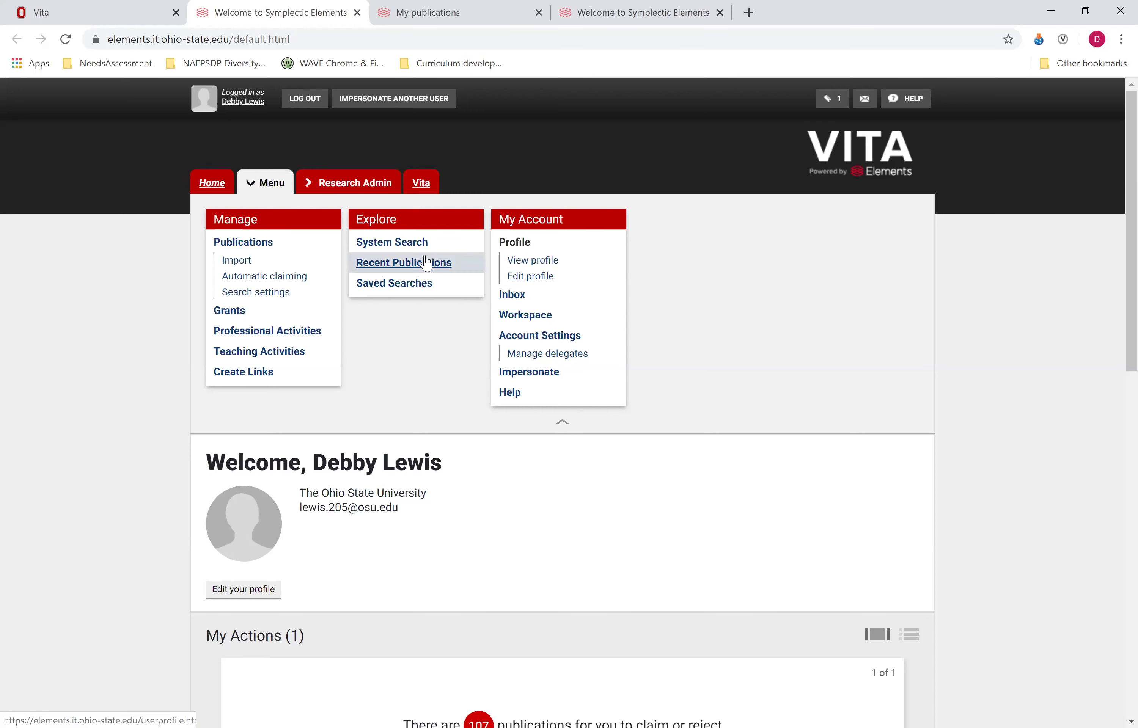
{"action": "left_click", "coordinate": [529, 268]}
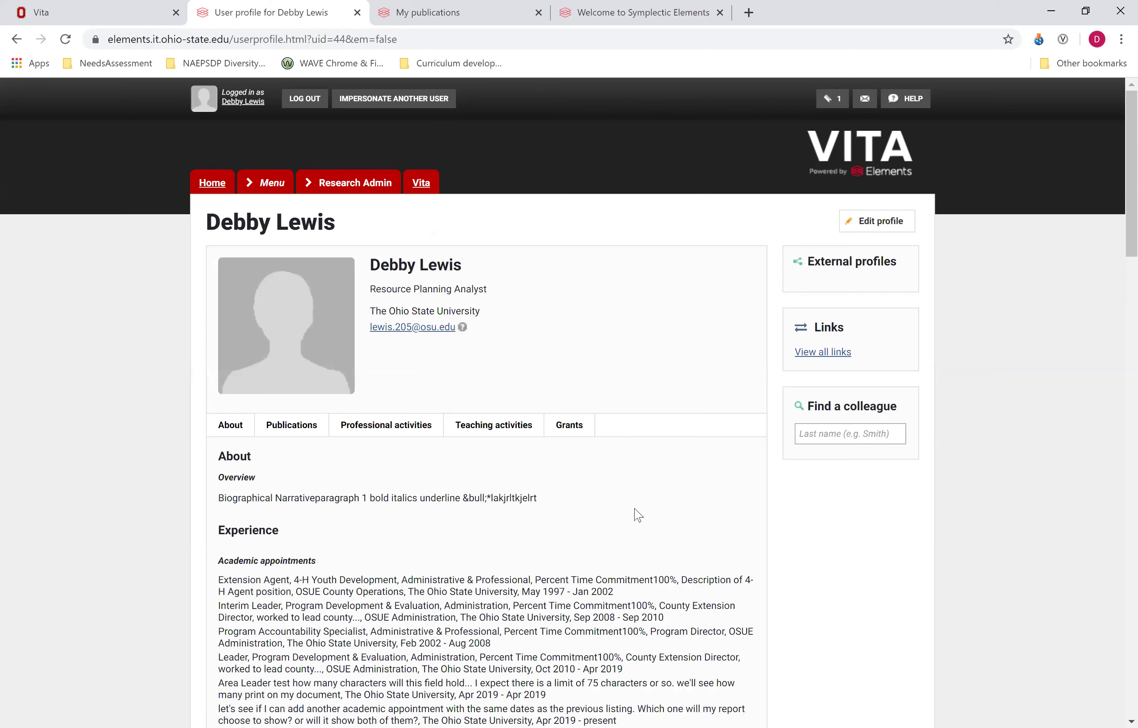
{"action": "scroll", "coordinate": [640, 492], "scroll_direction": "down", "scroll_amount": 4}
{"action": "scroll", "coordinate": [655, 454], "scroll_direction": "up", "scroll_amount": 4}
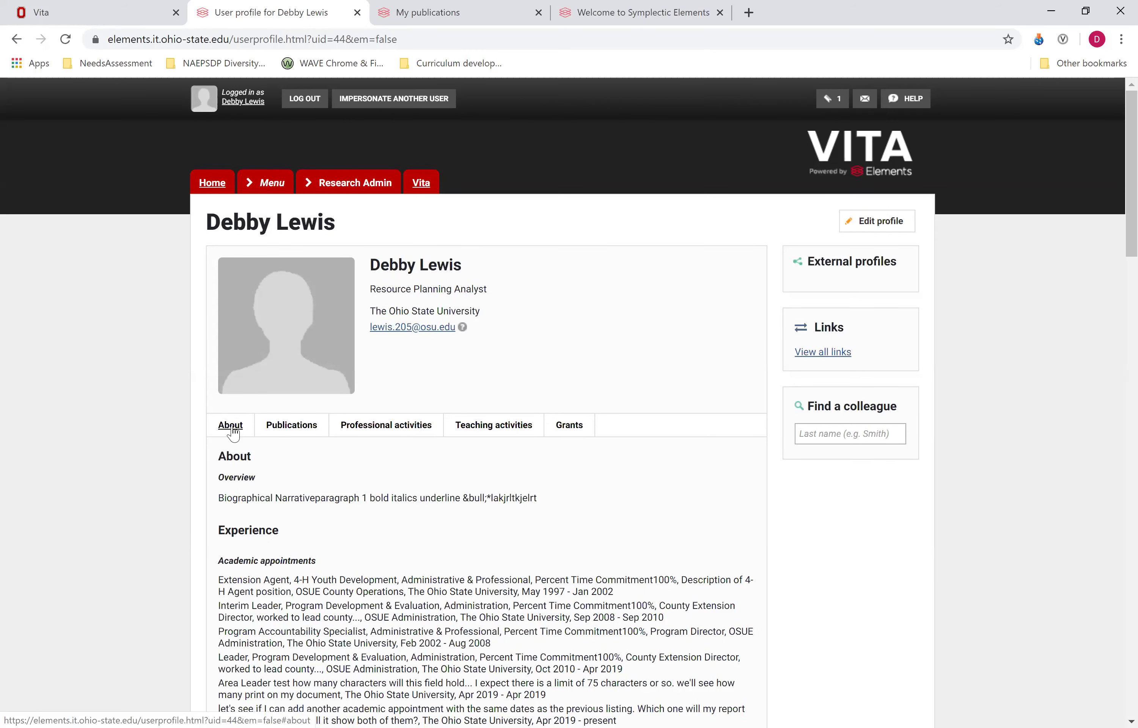
{"action": "scroll", "coordinate": [488, 467], "scroll_direction": "down", "scroll_amount": 5}
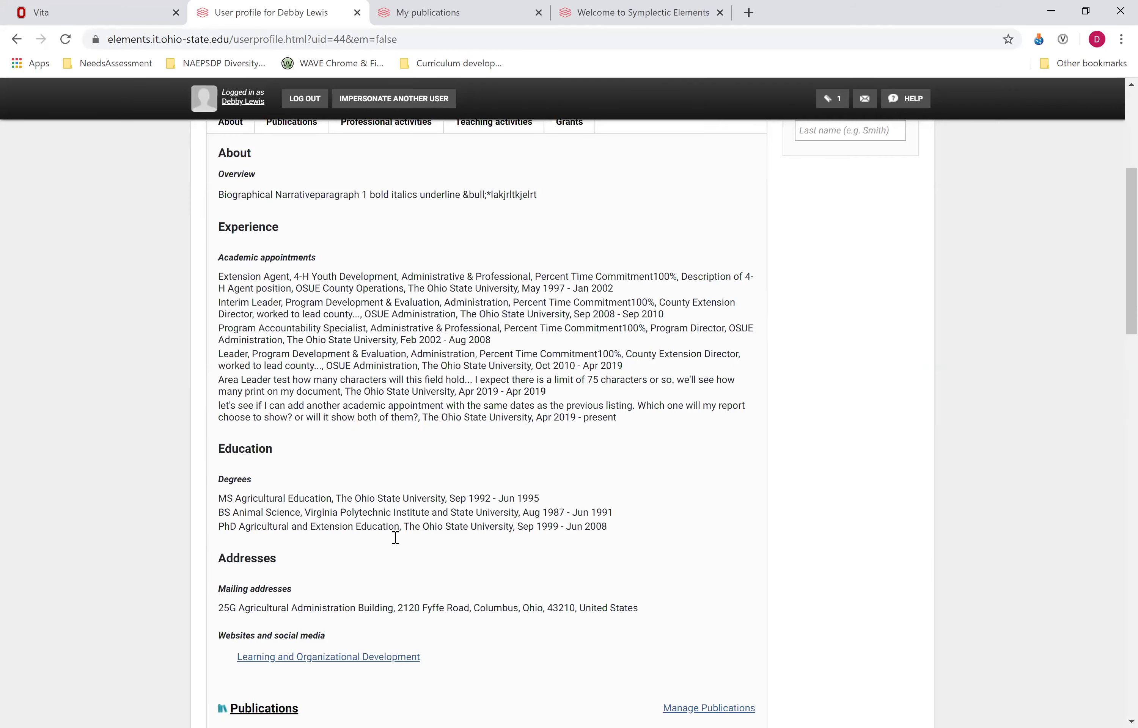
{"action": "scroll", "coordinate": [386, 507], "scroll_direction": "up", "scroll_amount": 1}
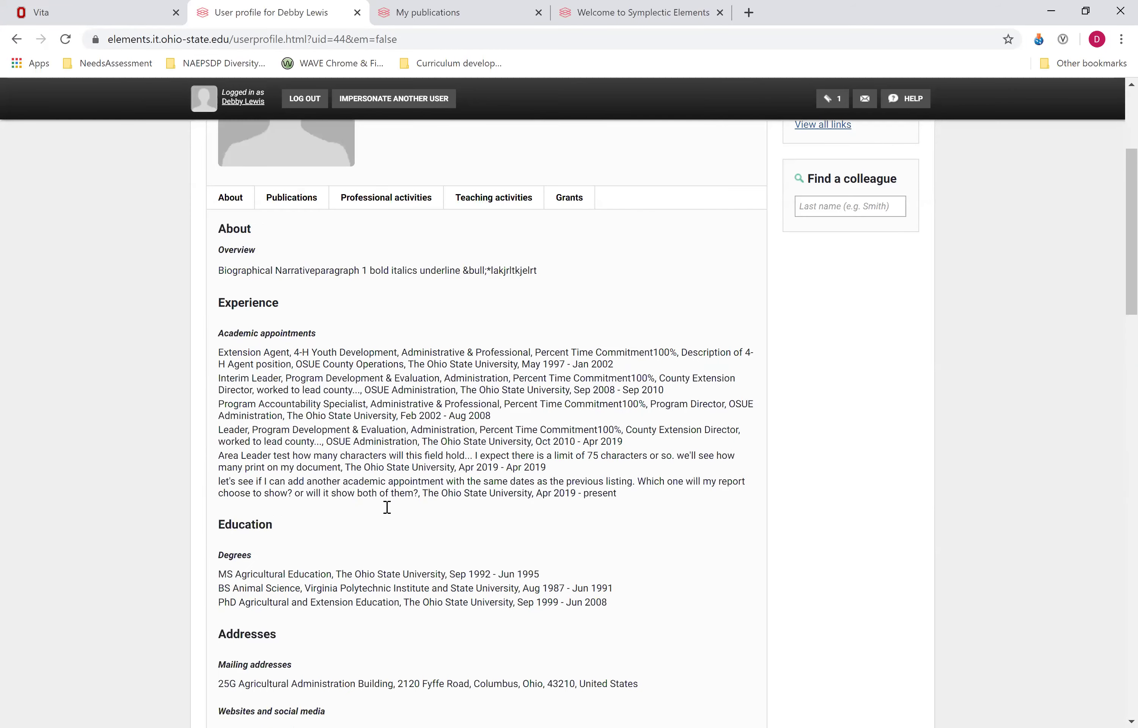
{"action": "scroll", "coordinate": [387, 508], "scroll_direction": "up", "scroll_amount": 1}
{"action": "scroll", "coordinate": [351, 516], "scroll_direction": "down", "scroll_amount": 5}
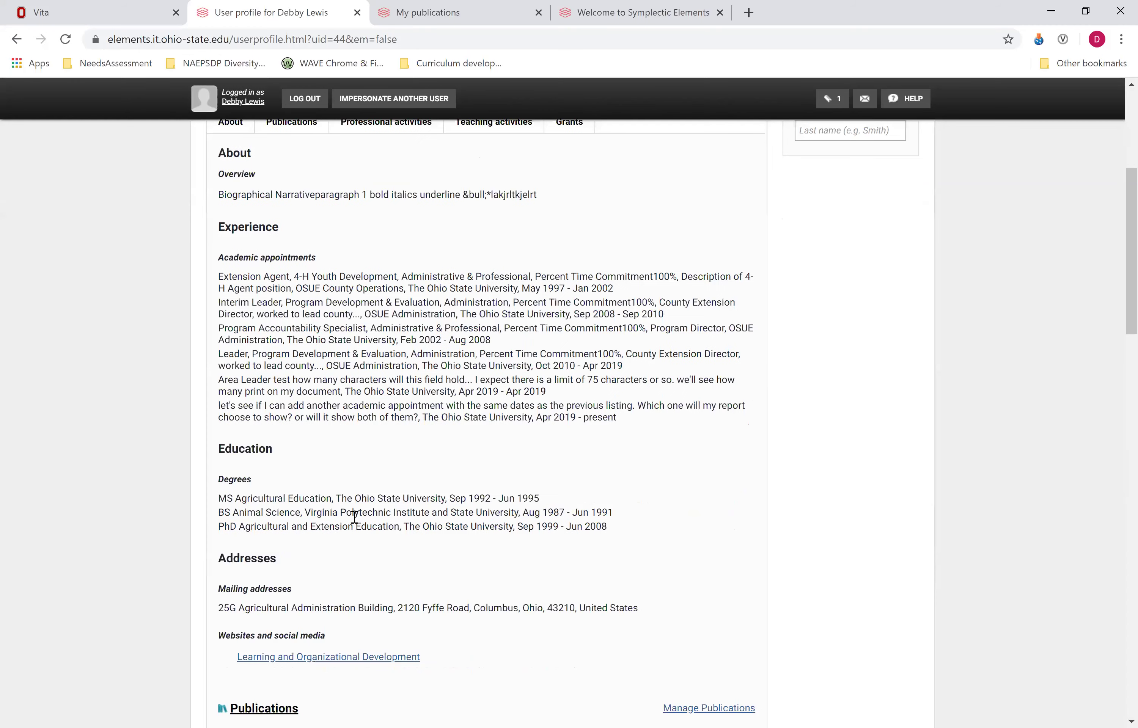
Examine the profile's publications chart, recent publications list and section links
{"action": "scroll", "coordinate": [388, 539], "scroll_direction": "down", "scroll_amount": 5}
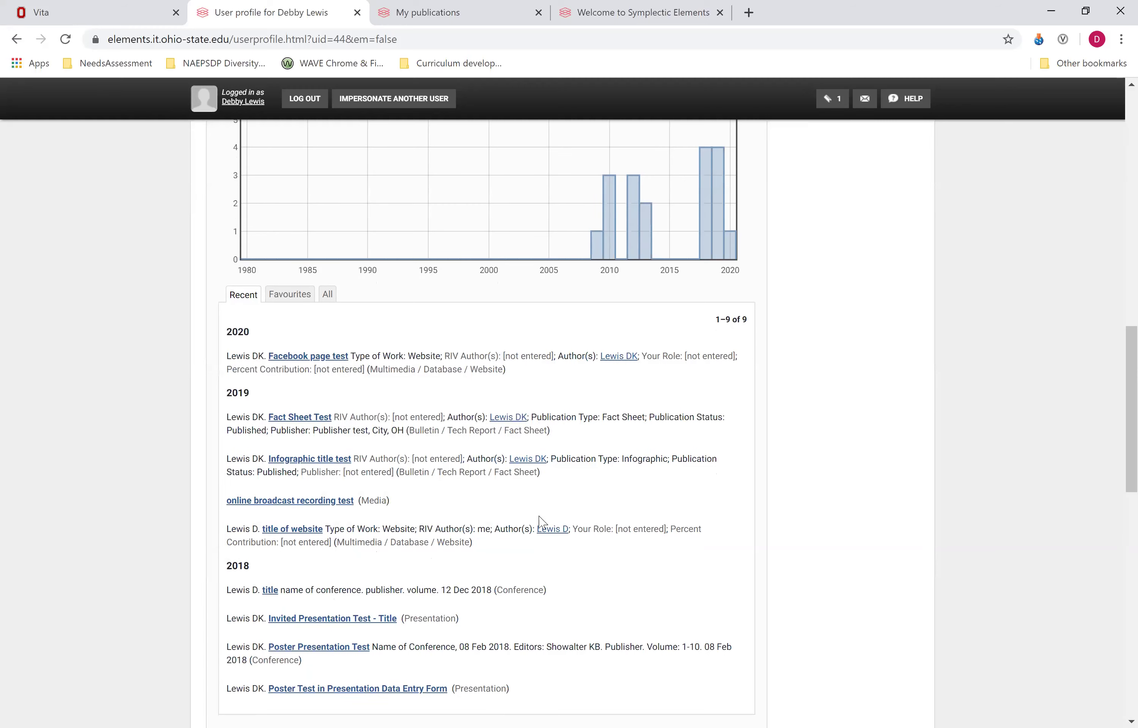
{"action": "scroll", "coordinate": [541, 521], "scroll_direction": "up", "scroll_amount": 1}
{"action": "scroll", "coordinate": [423, 465], "scroll_direction": "up", "scroll_amount": 5}
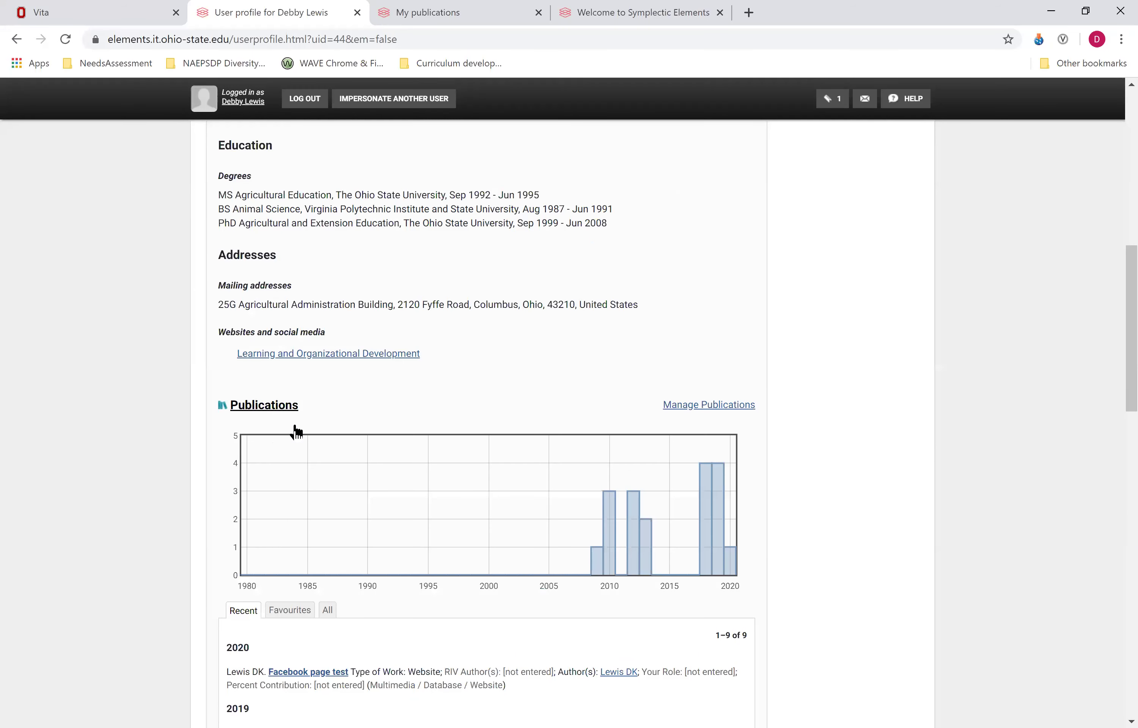
{"action": "scroll", "coordinate": [355, 423], "scroll_direction": "up", "scroll_amount": 5}
{"action": "scroll", "coordinate": [406, 356], "scroll_direction": "up", "scroll_amount": 5}
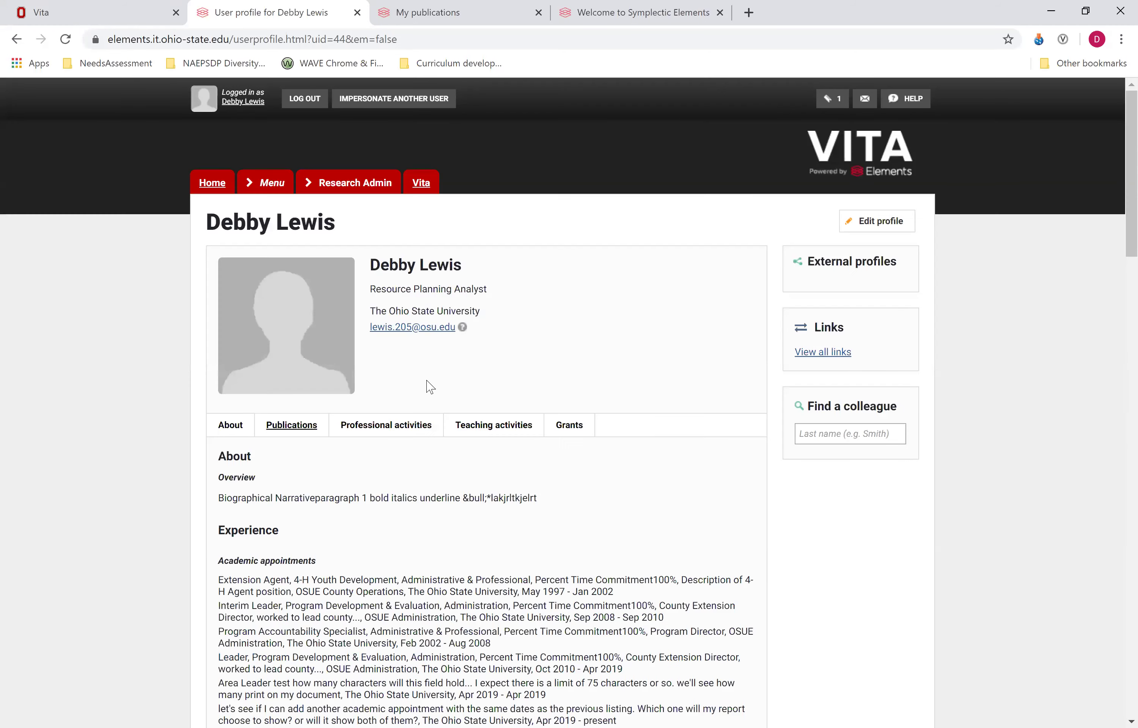
{"action": "scroll", "coordinate": [427, 386], "scroll_direction": "down", "scroll_amount": 9}
{"action": "scroll", "coordinate": [507, 546], "scroll_direction": "up", "scroll_amount": 9}
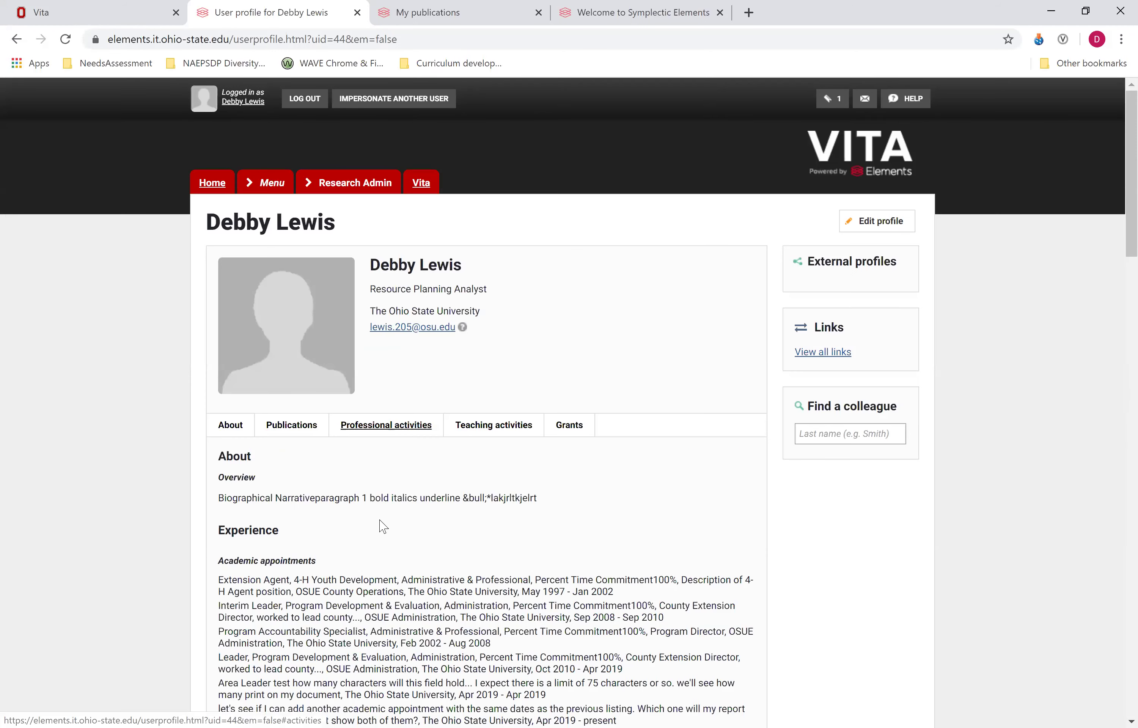
{"action": "scroll", "coordinate": [501, 476], "scroll_direction": "down", "scroll_amount": 12}
{"action": "scroll", "coordinate": [500, 466], "scroll_direction": "up", "scroll_amount": 5}
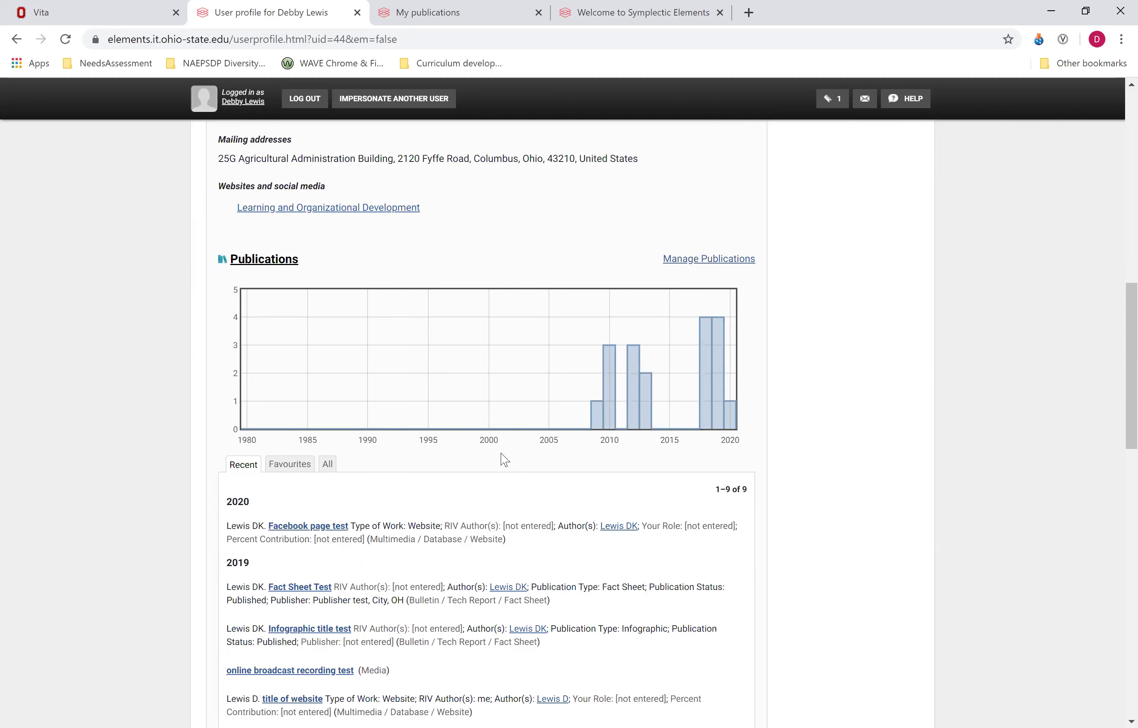
{"action": "scroll", "coordinate": [541, 246], "scroll_direction": "up", "scroll_amount": 6}
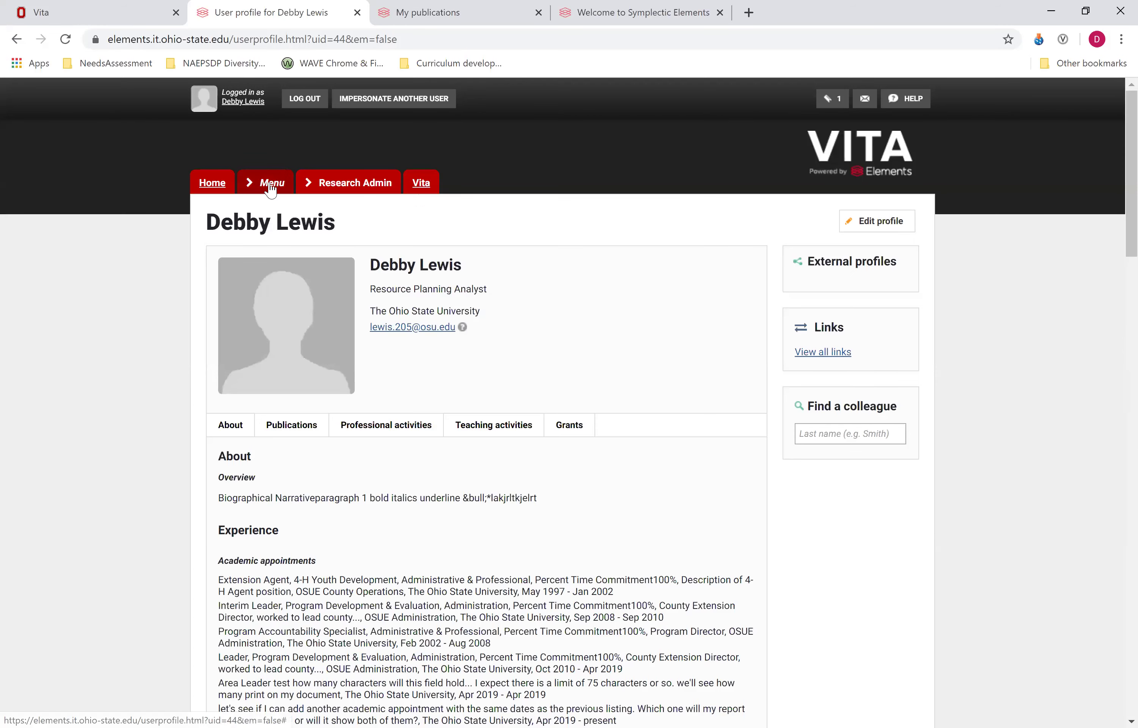
Open the delegate management settings, look up a colleague by surname and add them as a delegate
{"action": "left_click", "coordinate": [271, 186]}
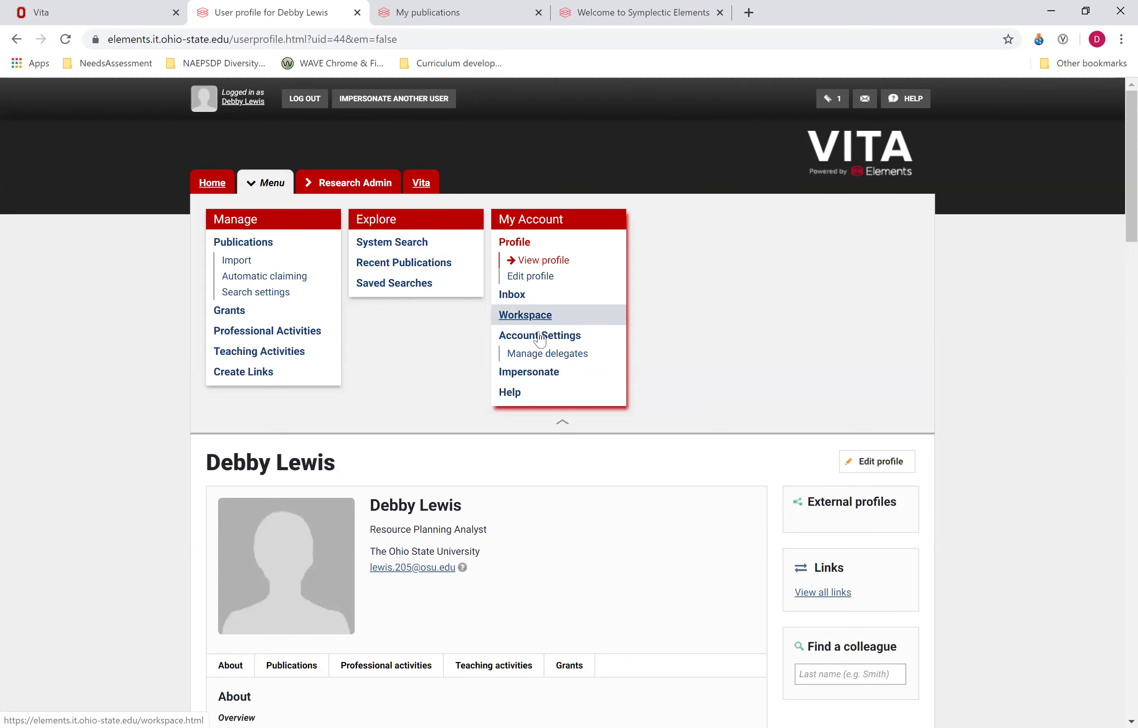
{"action": "left_click", "coordinate": [562, 356]}
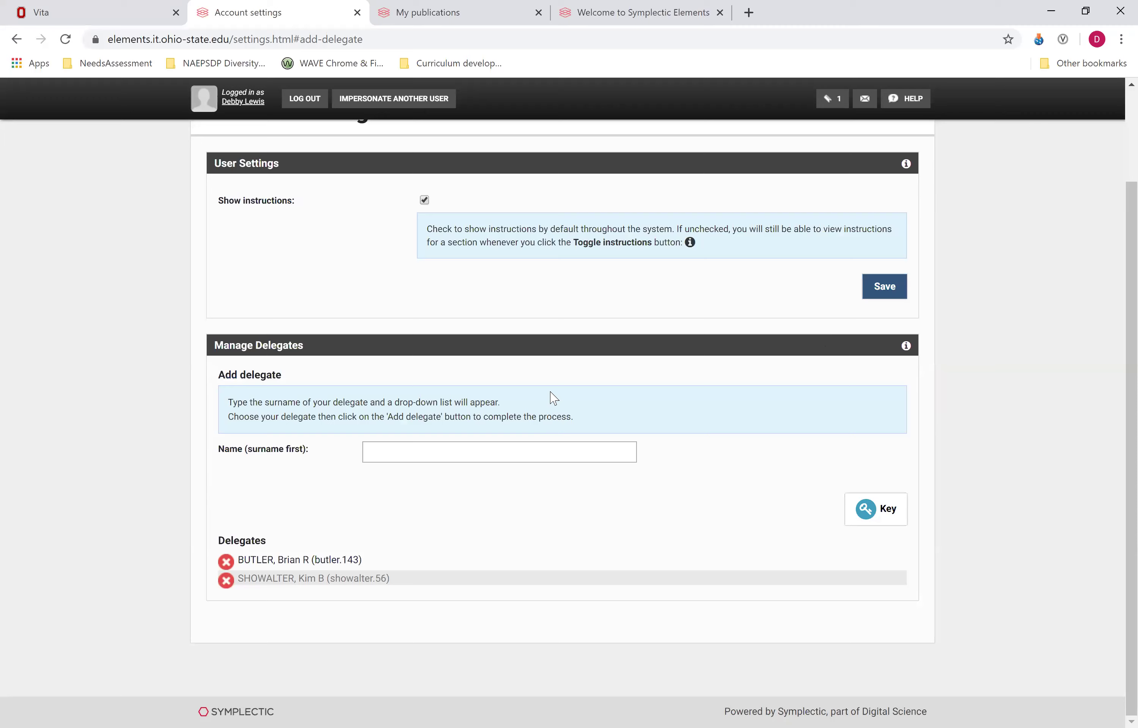
{"action": "scroll", "coordinate": [571, 526], "scroll_direction": "up", "scroll_amount": 2}
{"action": "left_click", "coordinate": [437, 557]}
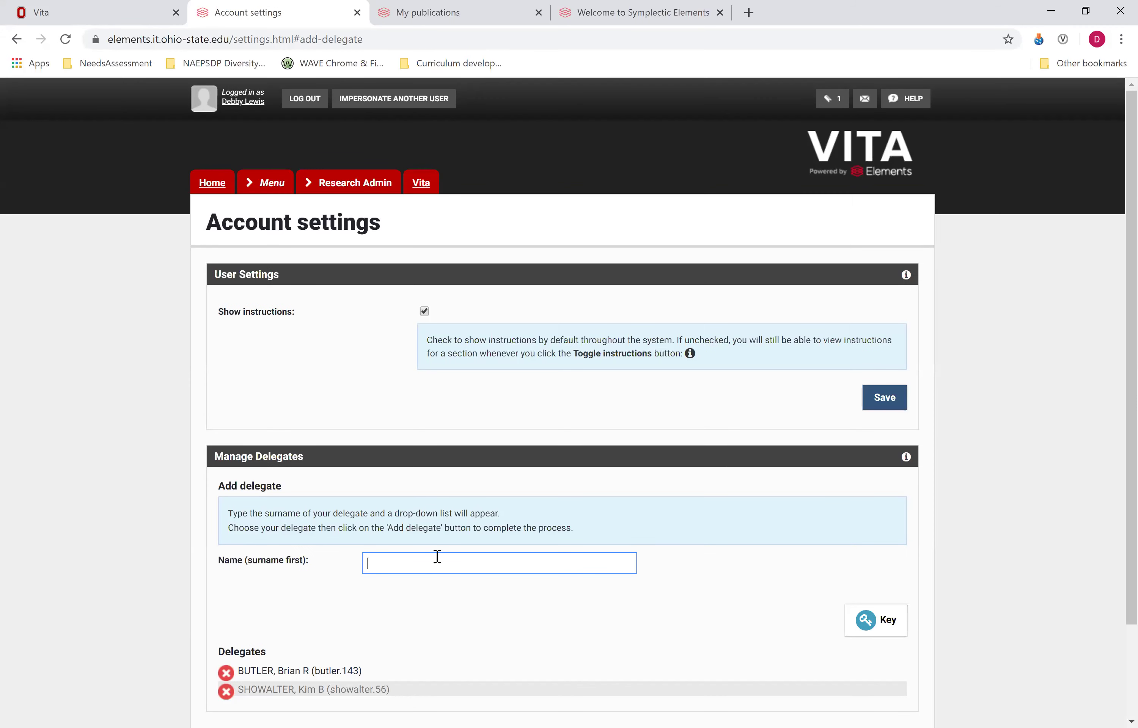
{"action": "type", "text": "kohm"}
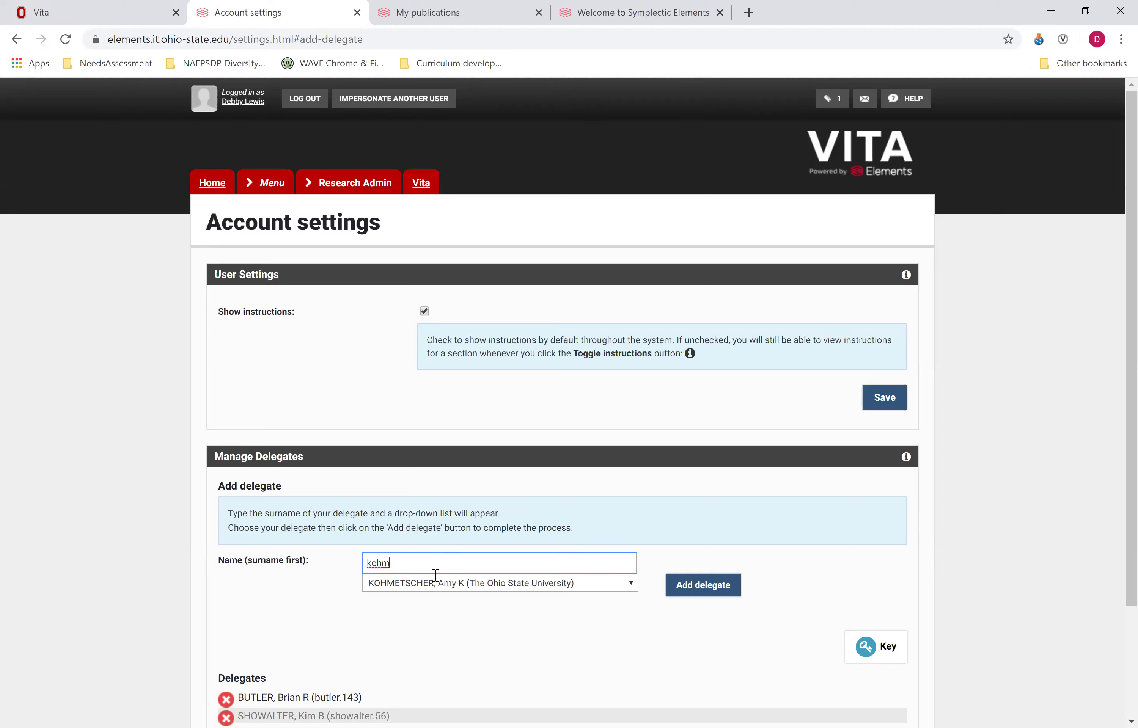
{"action": "left_click", "coordinate": [439, 585]}
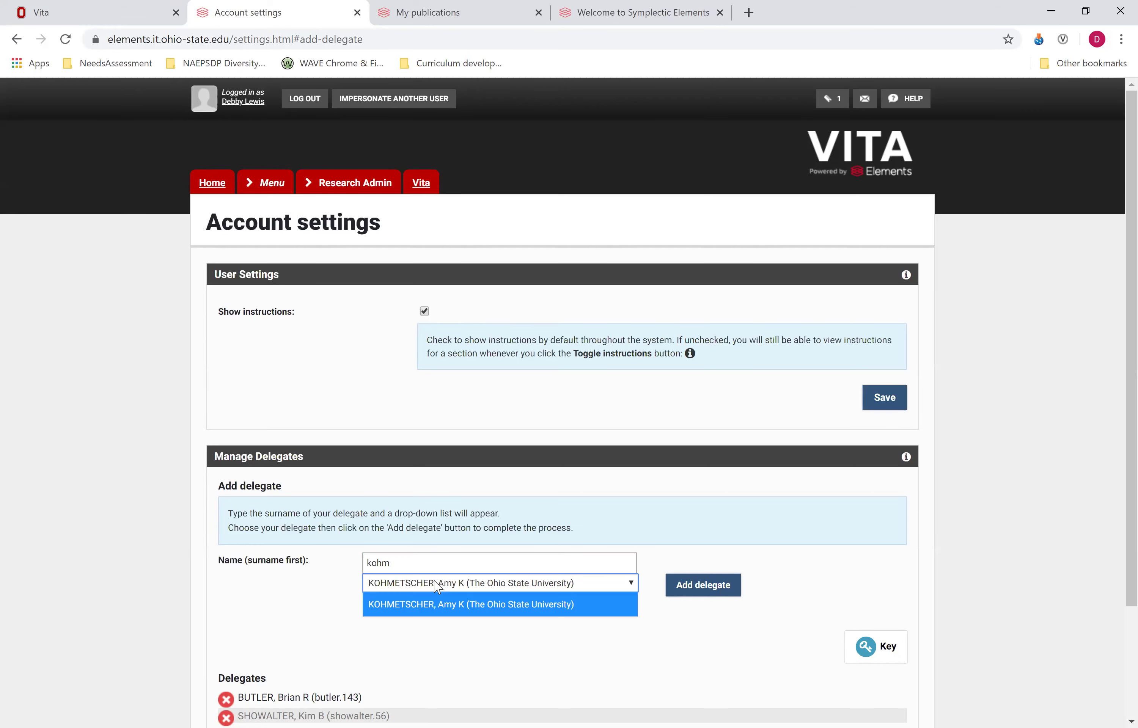
{"action": "left_click", "coordinate": [717, 592]}
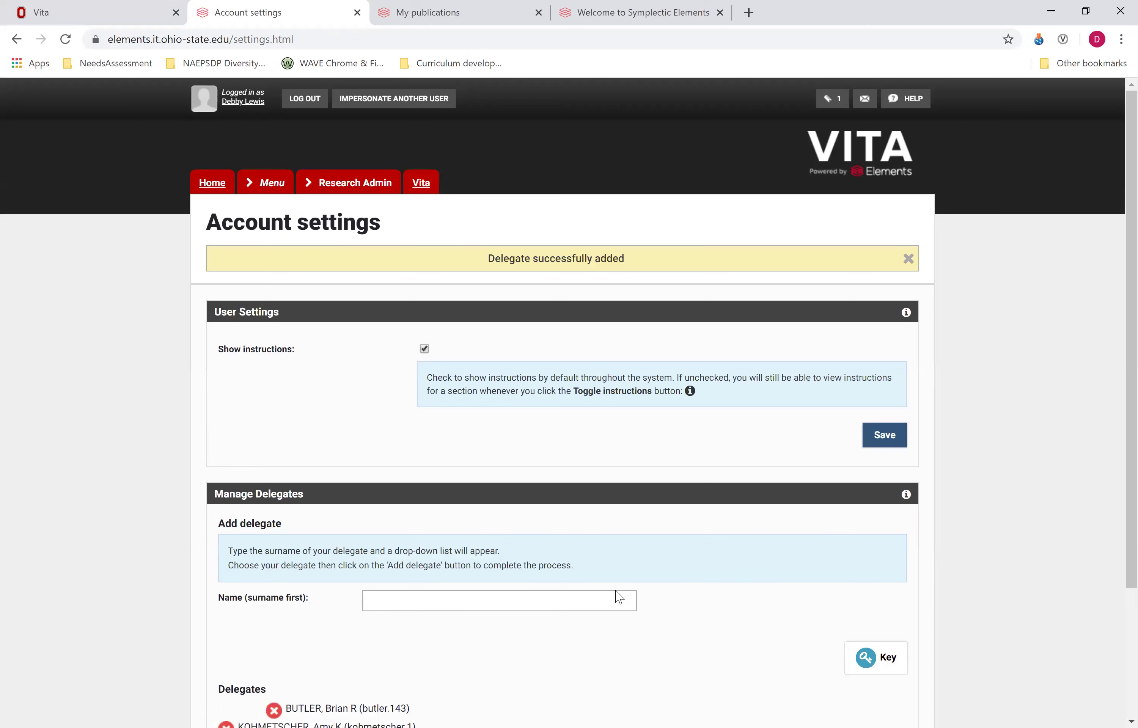
{"action": "scroll", "coordinate": [674, 528], "scroll_direction": "down", "scroll_amount": 3}
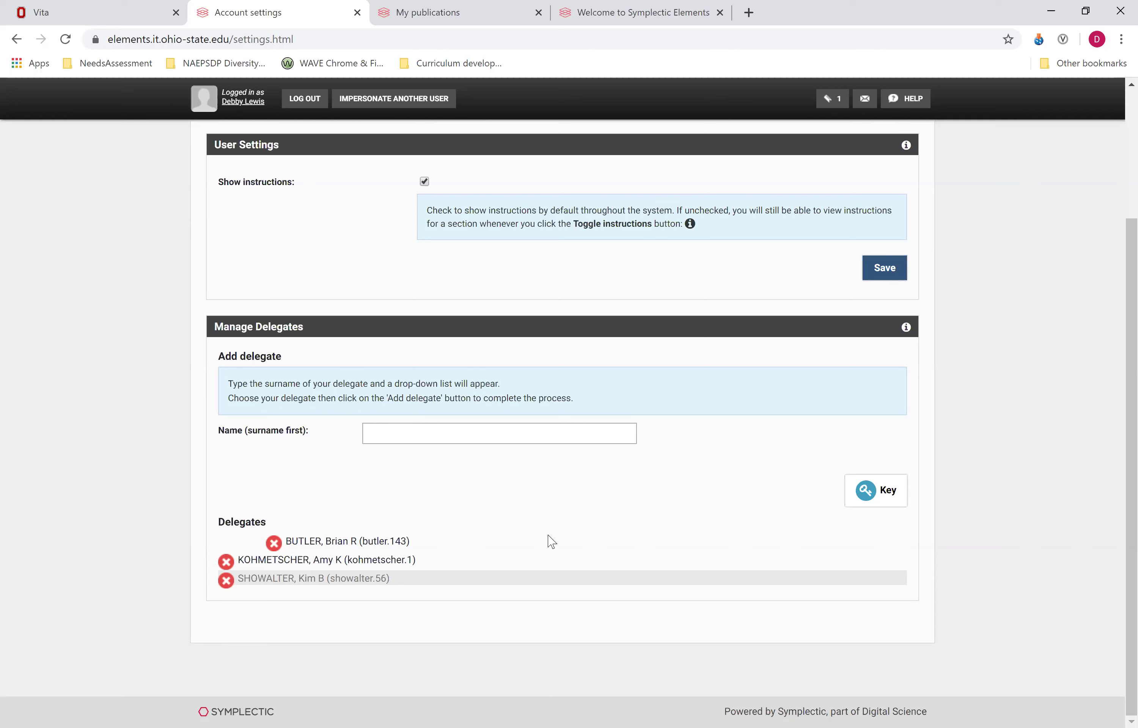
{"action": "key", "text": "shift+F10"}
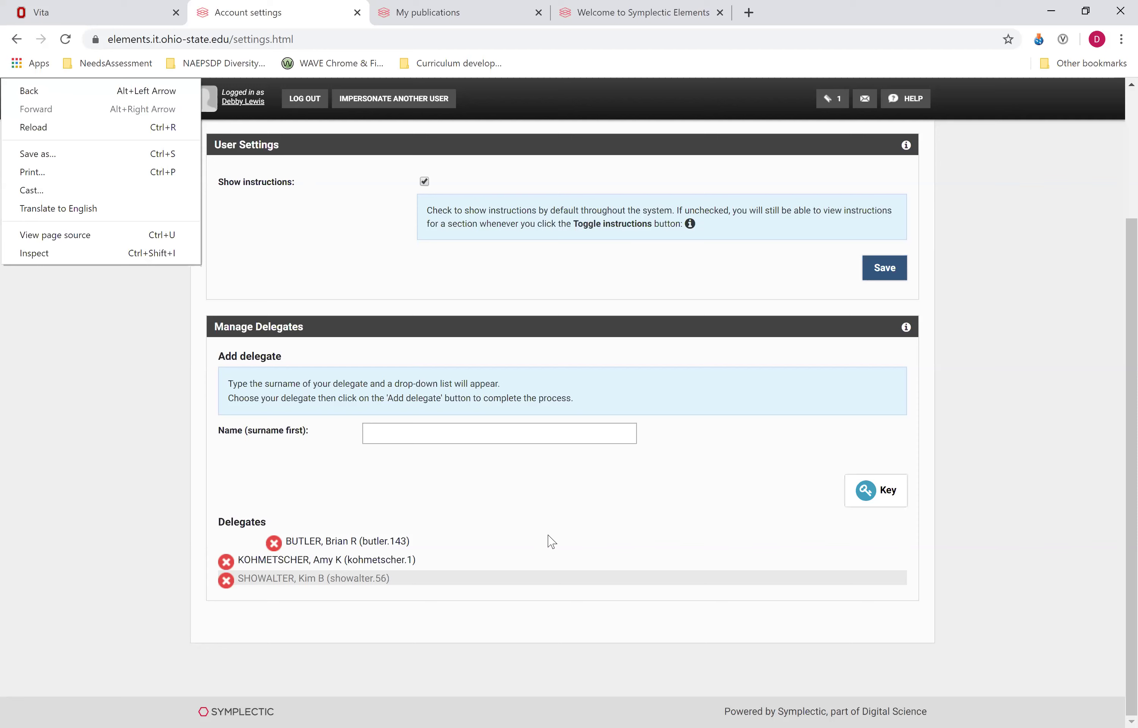
{"action": "left_click", "coordinate": [87, 399]}
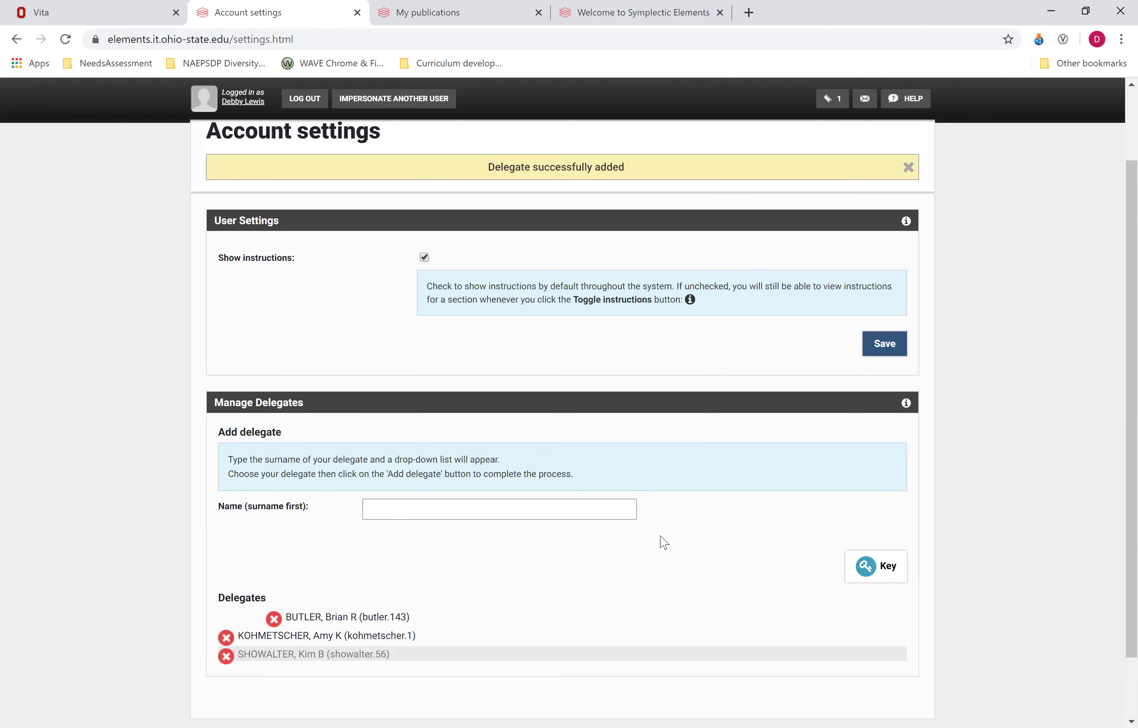
{"action": "scroll", "coordinate": [646, 506], "scroll_direction": "up", "scroll_amount": 2}
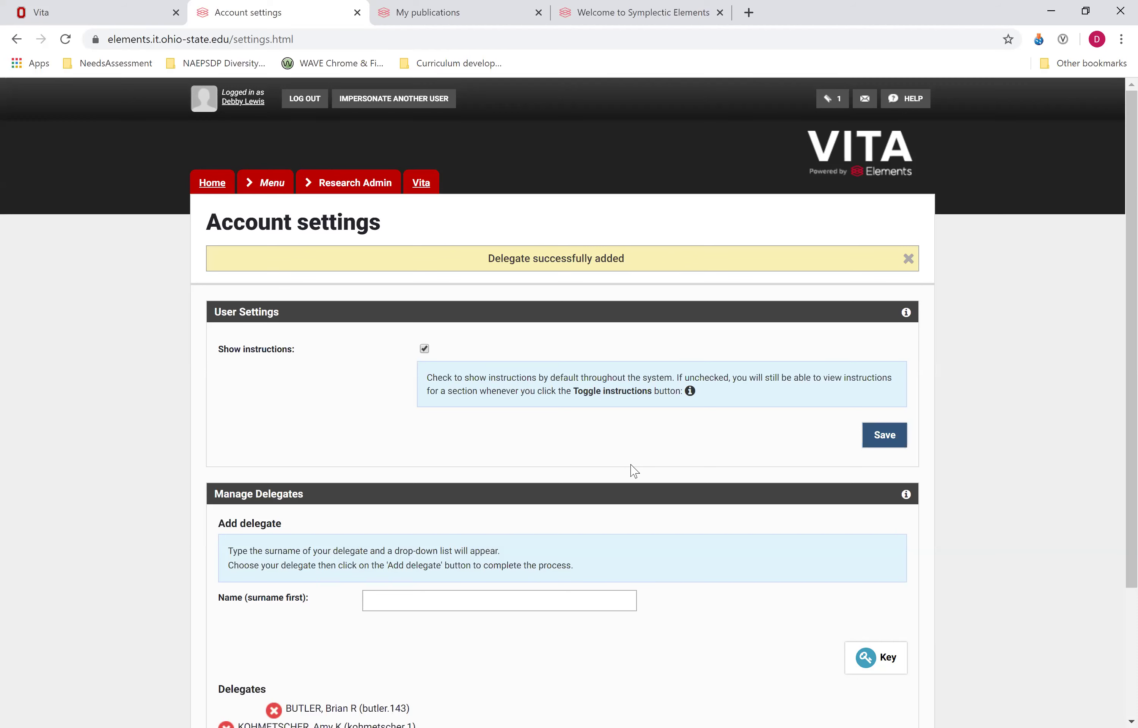
Open your publications list and start a new bulletin / tech report / fact sheet record, skipping the title search
{"action": "left_click", "coordinate": [271, 186]}
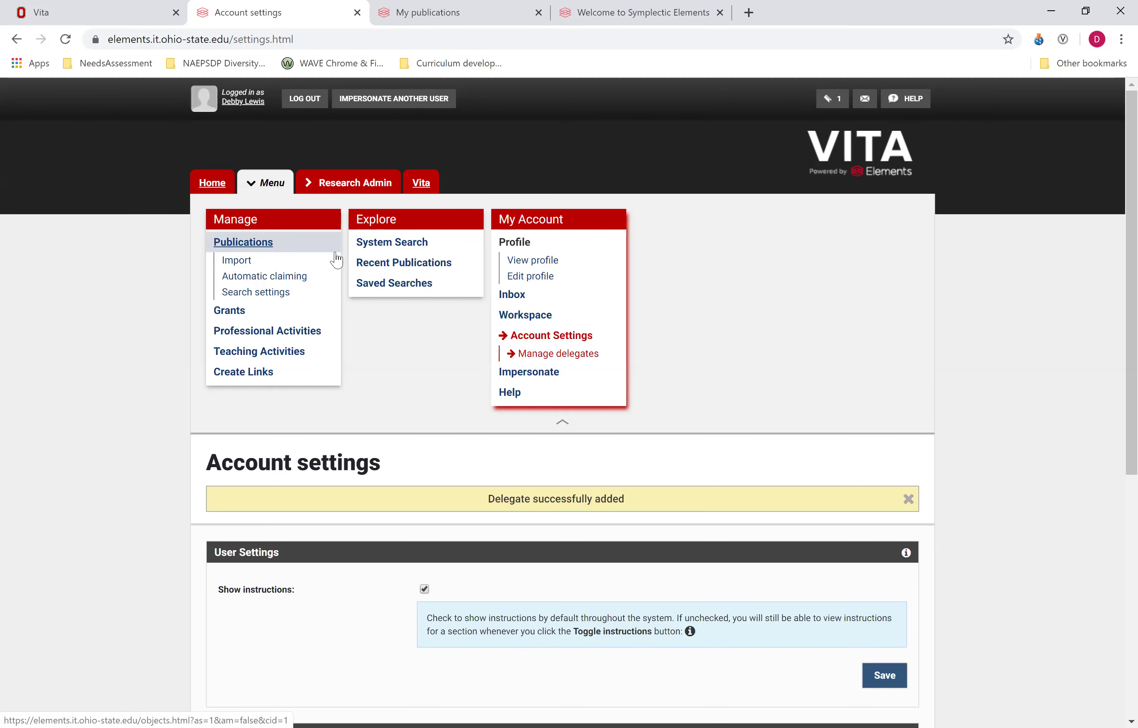
{"action": "left_click", "coordinate": [245, 245]}
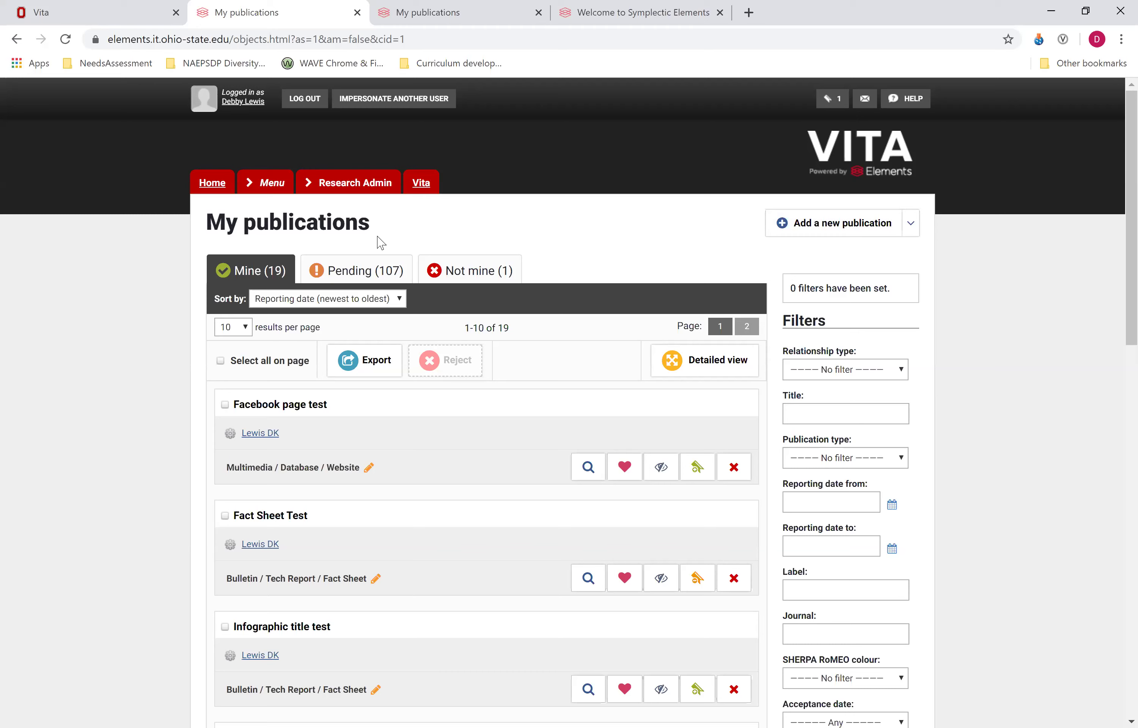
{"action": "left_click", "coordinate": [913, 230]}
{"action": "left_click", "coordinate": [912, 229]}
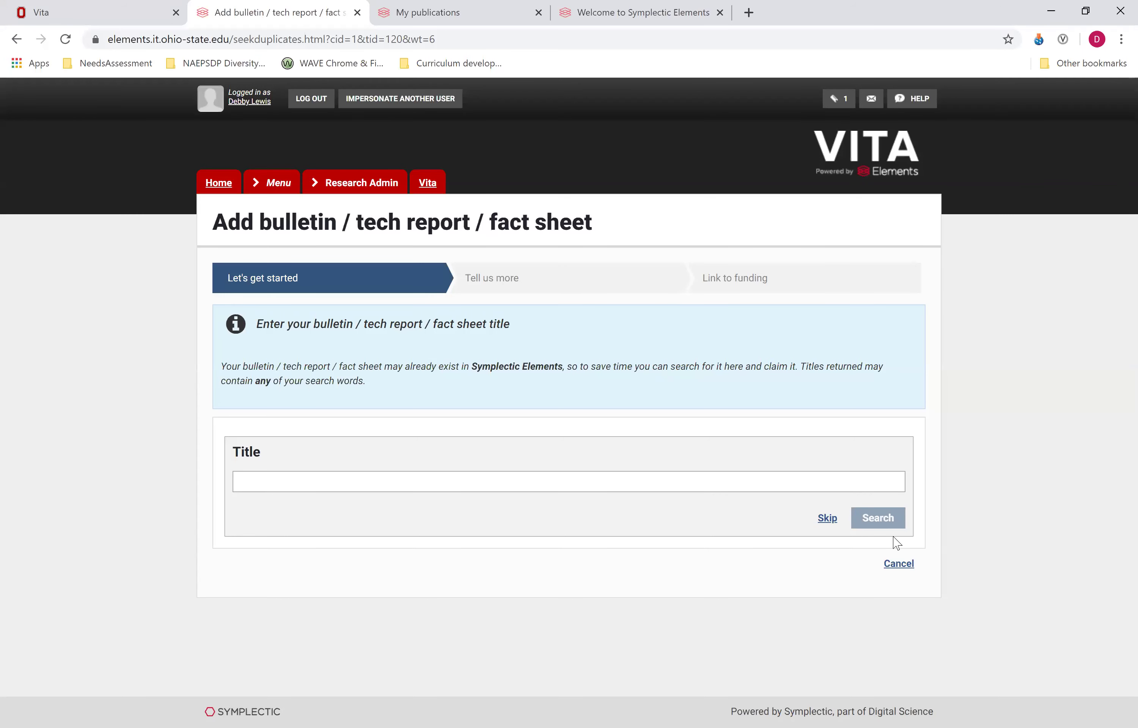
{"action": "left_click", "coordinate": [827, 518]}
{"action": "left_click", "coordinate": [826, 519]}
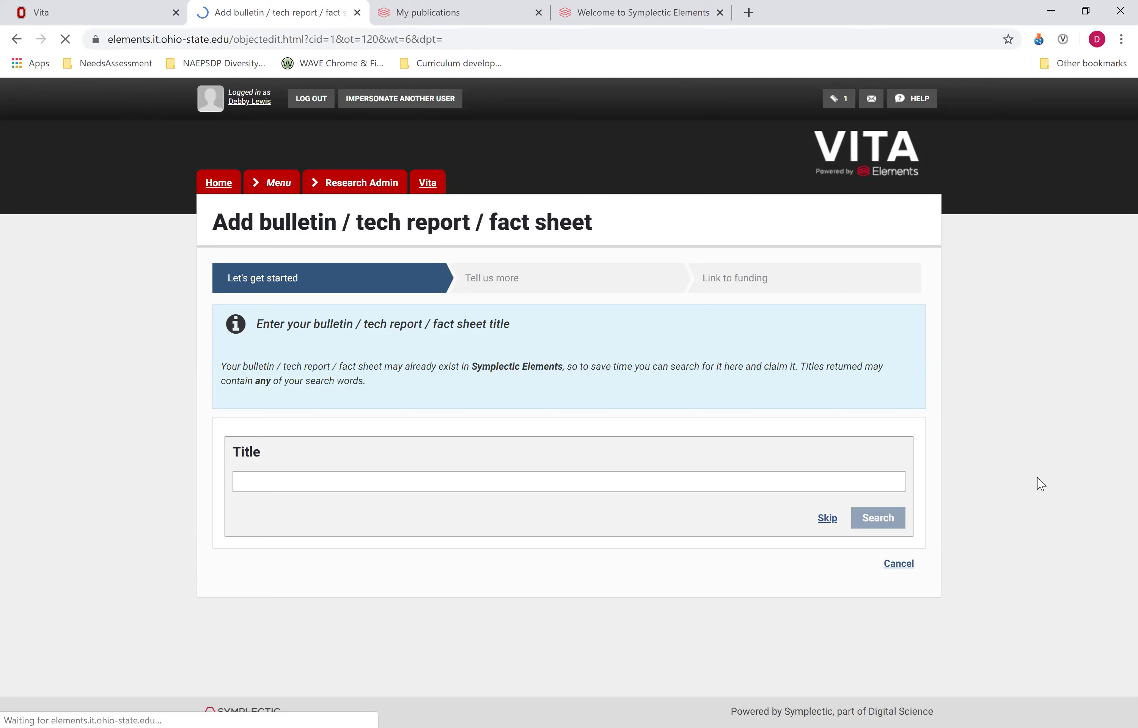
Read the guidance for bulletin / tech report / fact sheet records and examine the essential information fields
{"action": "scroll", "coordinate": [813, 502], "scroll_direction": "down", "scroll_amount": 1}
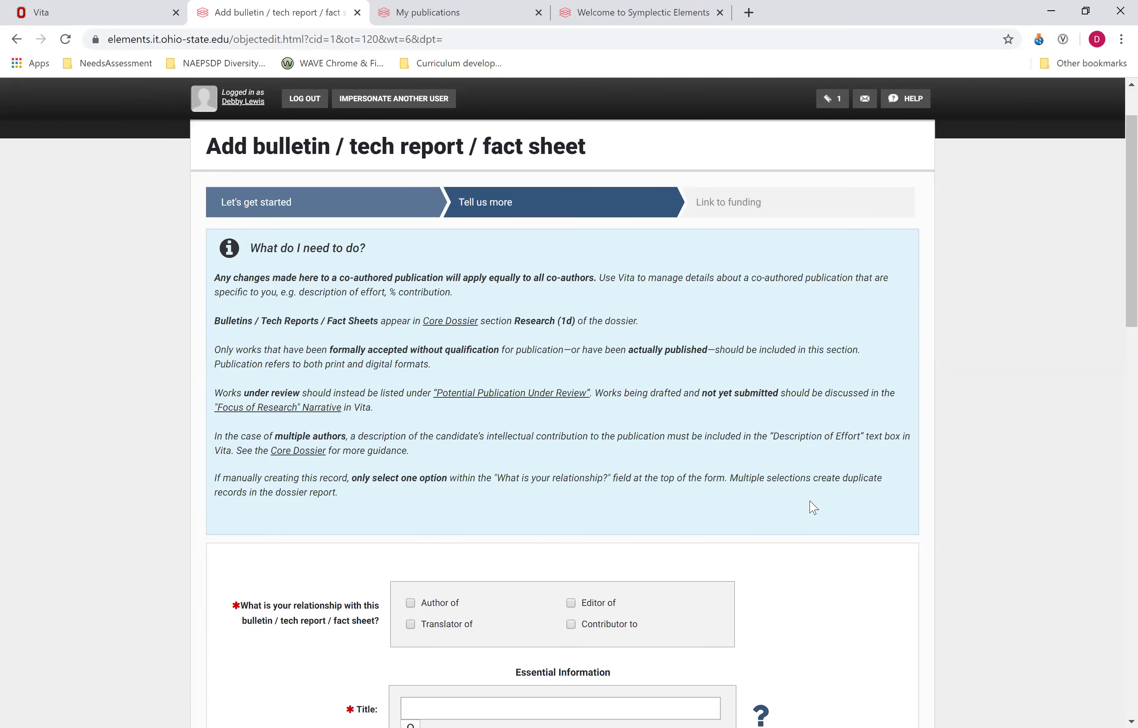
{"action": "scroll", "coordinate": [813, 508], "scroll_direction": "down", "scroll_amount": 1}
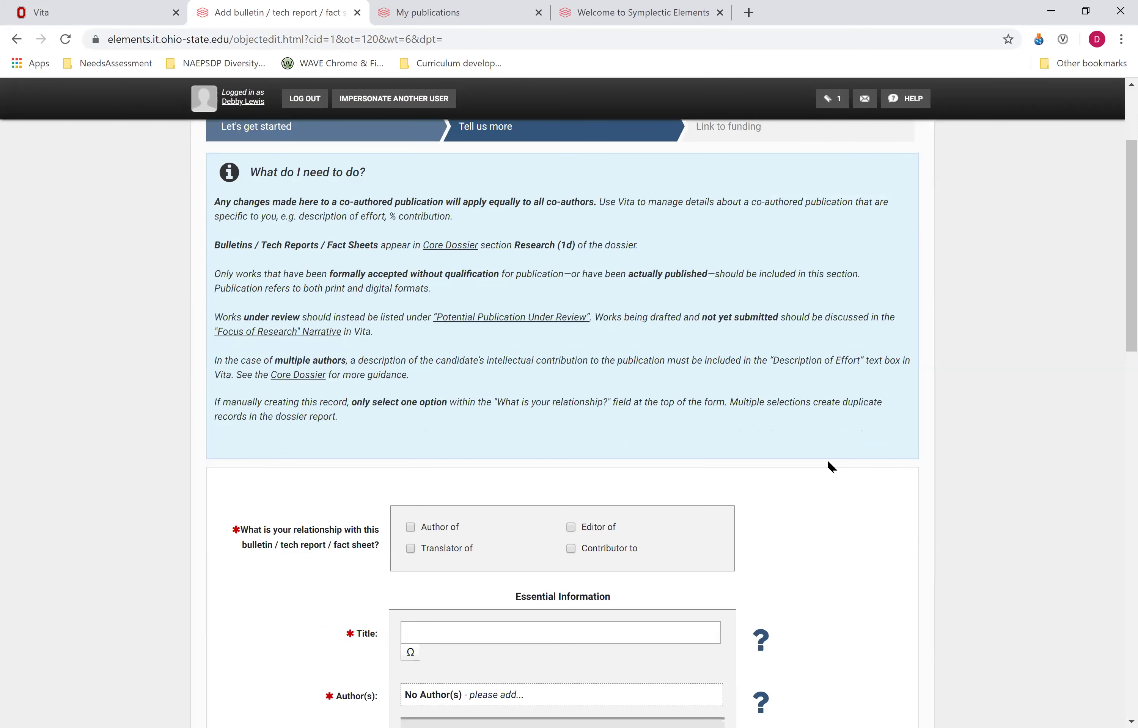
{"action": "scroll", "coordinate": [831, 467], "scroll_direction": "down", "scroll_amount": 1}
{"action": "scroll", "coordinate": [831, 467], "scroll_direction": "up", "scroll_amount": 1}
{"action": "scroll", "coordinate": [805, 568], "scroll_direction": "down", "scroll_amount": 2}
{"action": "mouse_move", "coordinate": [852, 570]}
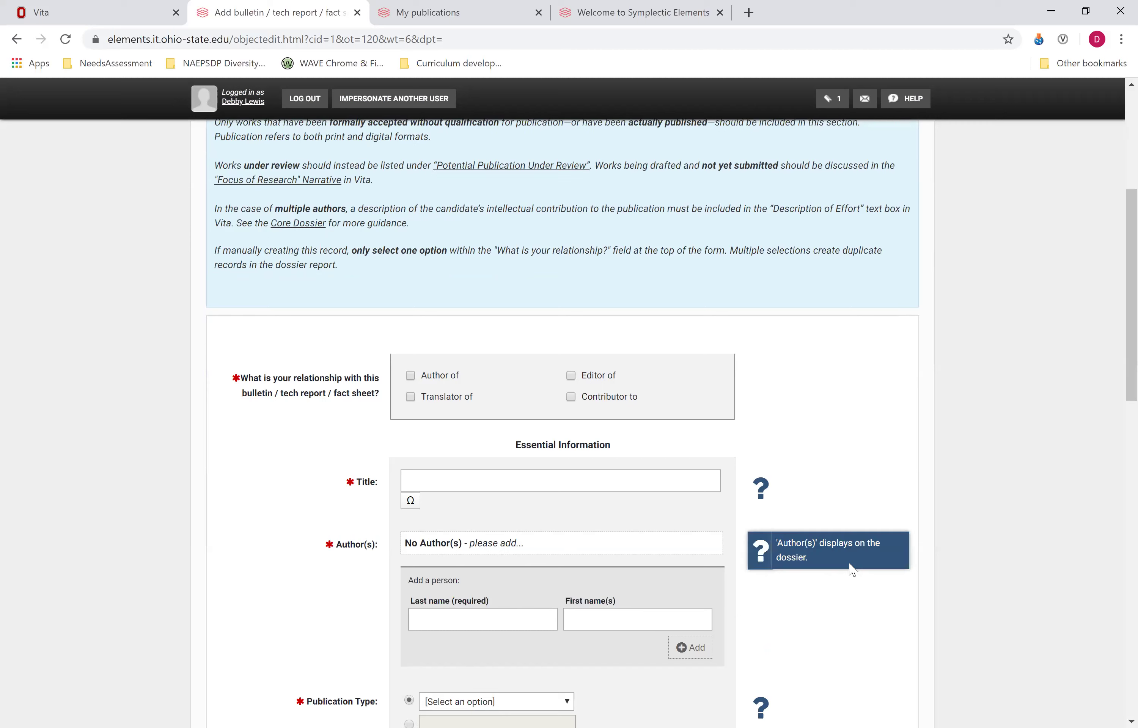
{"action": "scroll", "coordinate": [852, 568], "scroll_direction": "down", "scroll_amount": 1}
{"action": "scroll", "coordinate": [955, 523], "scroll_direction": "down", "scroll_amount": 1}
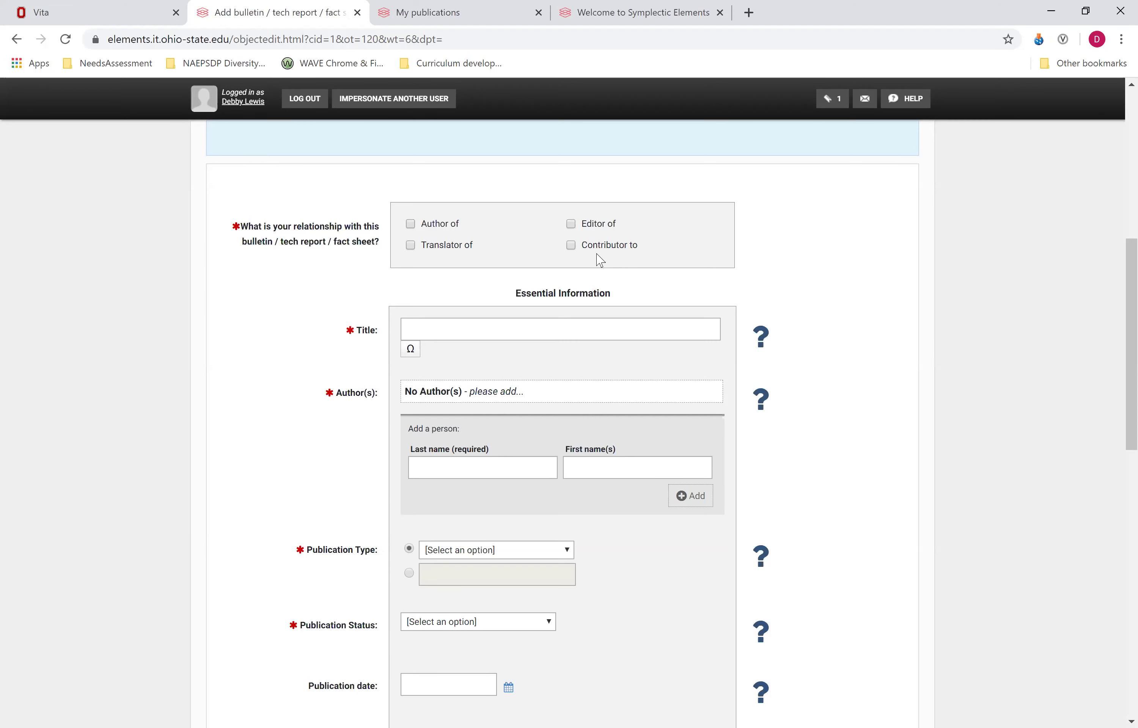
Mark your relationship with the work as Author of and enter "Title of Fact Sheet" as its title
{"action": "left_click", "coordinate": [411, 224]}
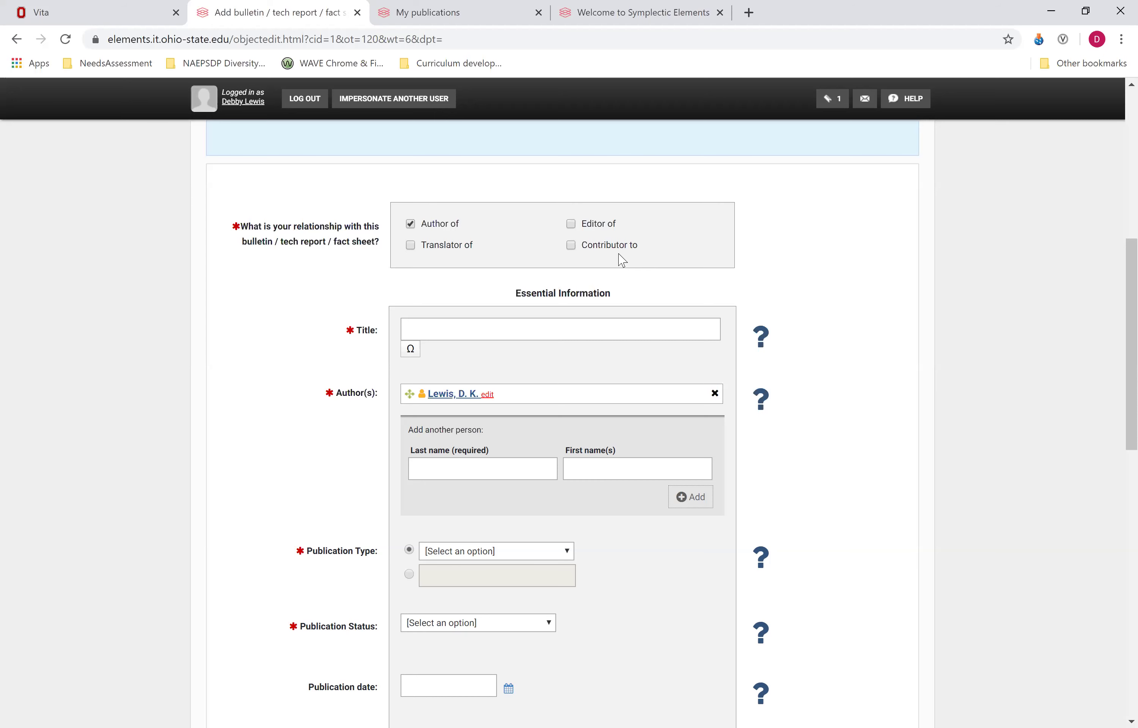
{"action": "left_click", "coordinate": [598, 317]}
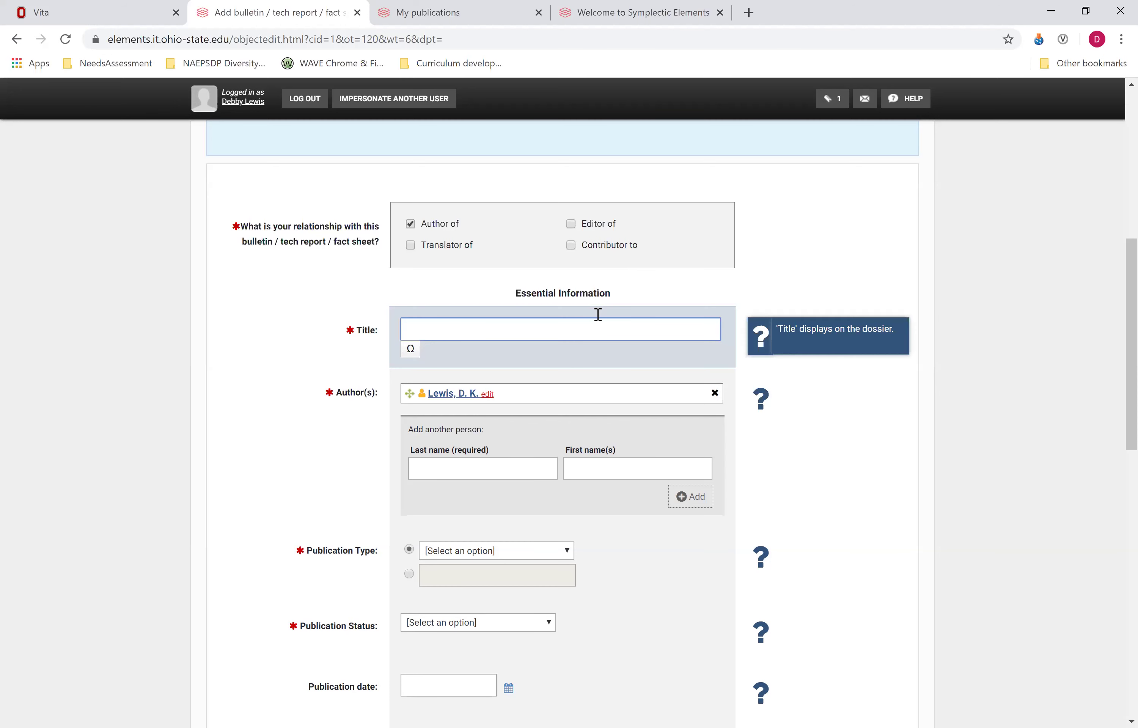
{"action": "type", "text": "Titl"}
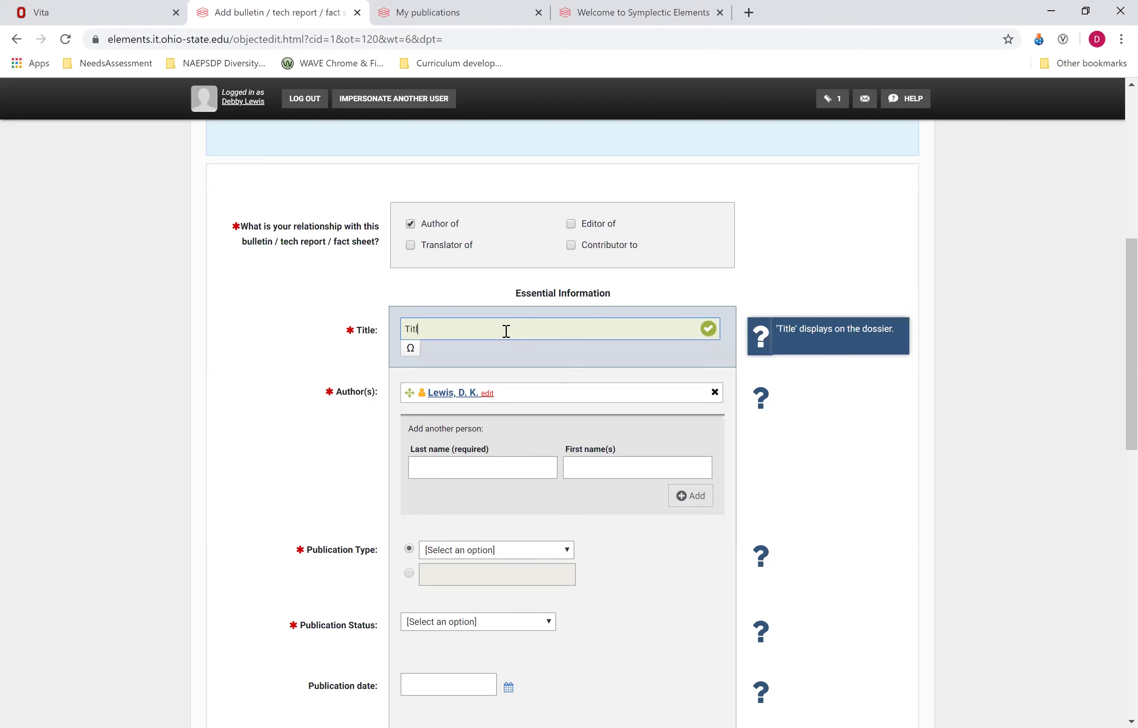
{"action": "type", "text": "e of Fac"}
{"action": "type", "text": "k"}
{"action": "type", "text": " Sheet"}
{"action": "left_click", "coordinate": [367, 333]}
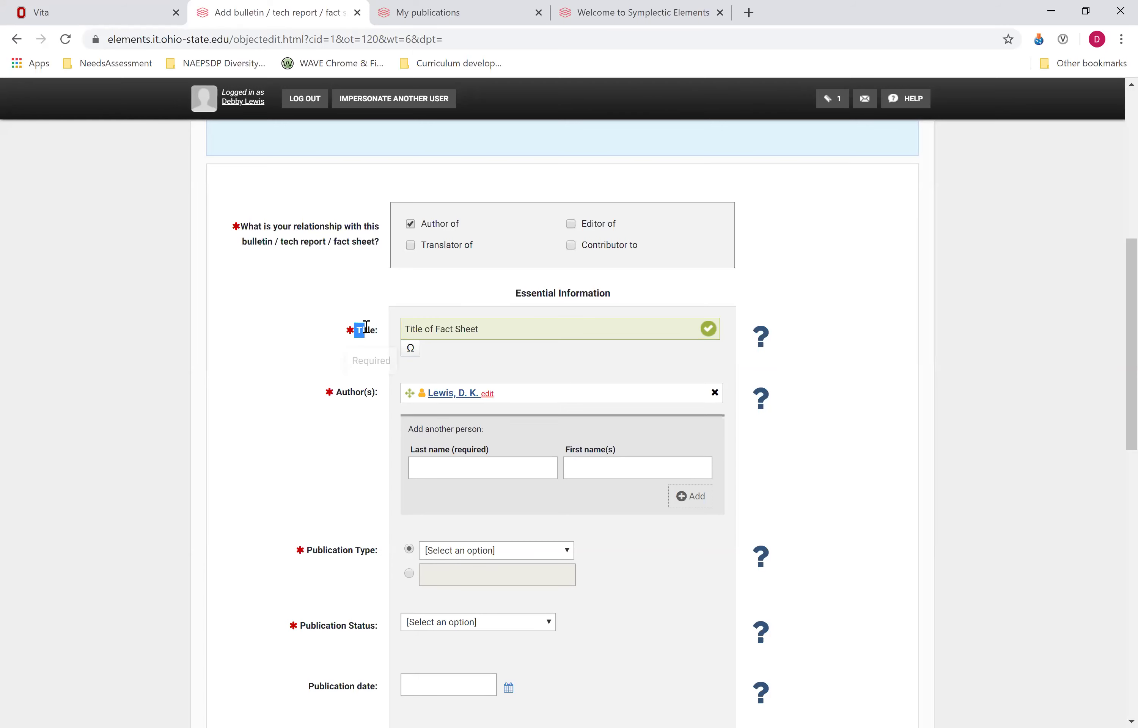
{"action": "left_click", "coordinate": [505, 333]}
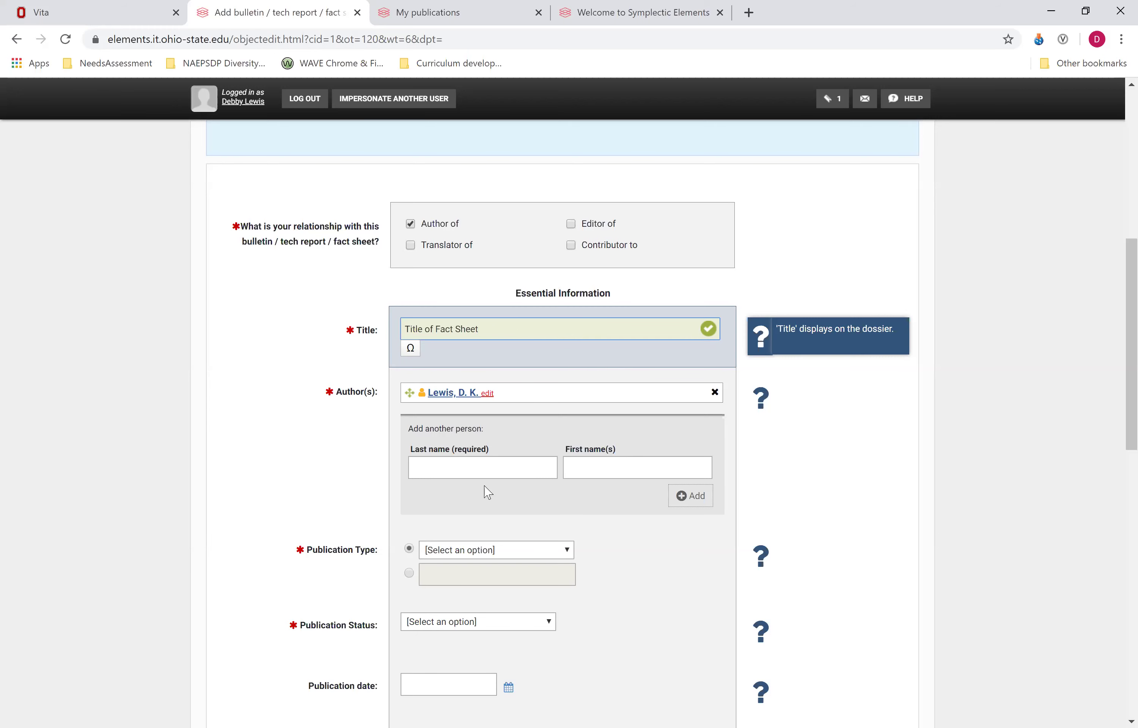
Check the entry fields for additional authors and choose Fact Sheet as the publication type
{"action": "left_click", "coordinate": [462, 469]}
{"action": "scroll", "coordinate": [682, 491], "scroll_direction": "down", "scroll_amount": 3}
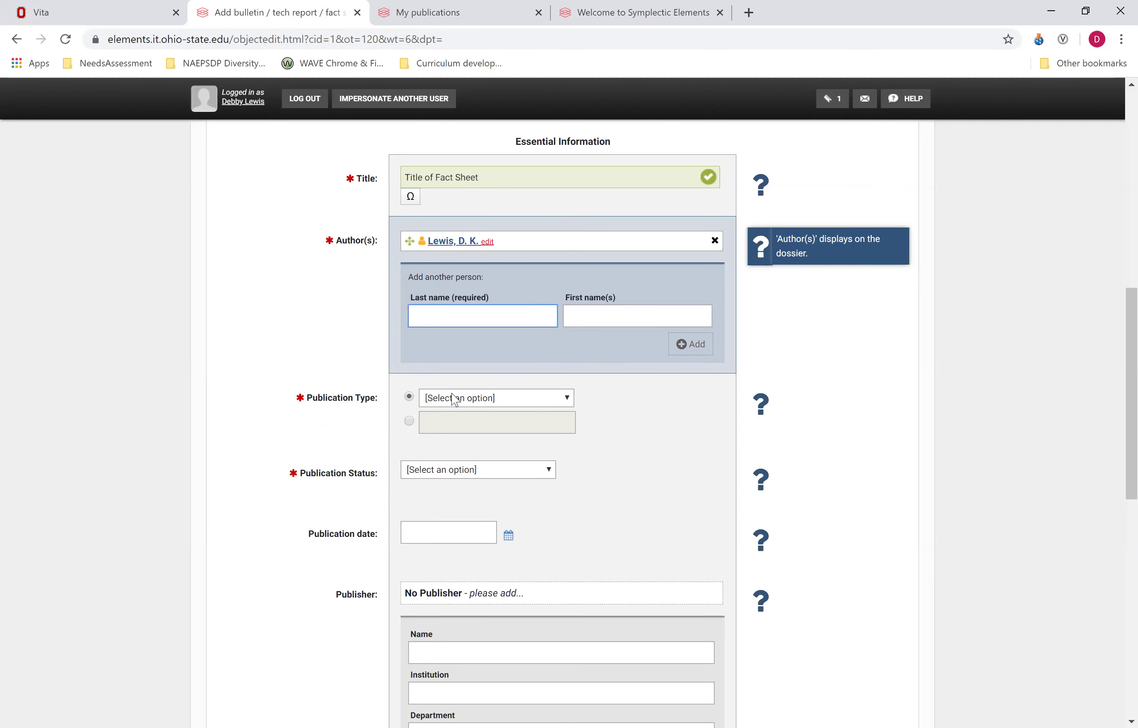
{"action": "left_click", "coordinate": [568, 400]}
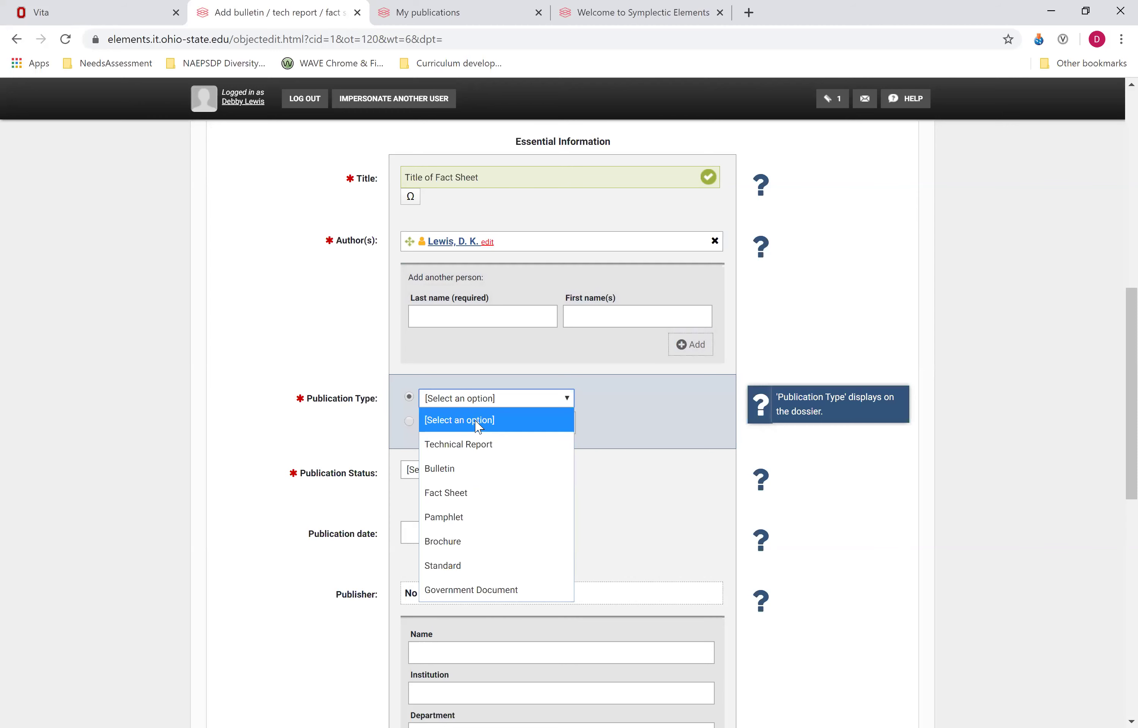
{"action": "left_click", "coordinate": [489, 506]}
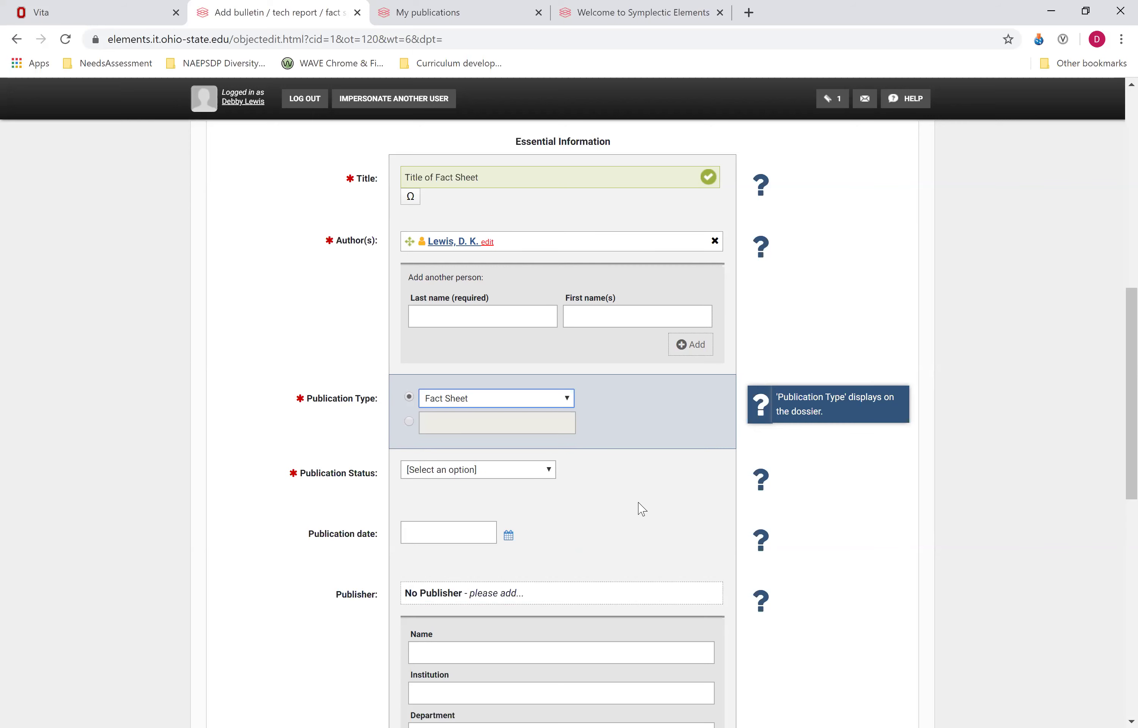
Clear the predefined publication type and enter Infographic as a custom type instead
{"action": "left_click", "coordinate": [571, 405]}
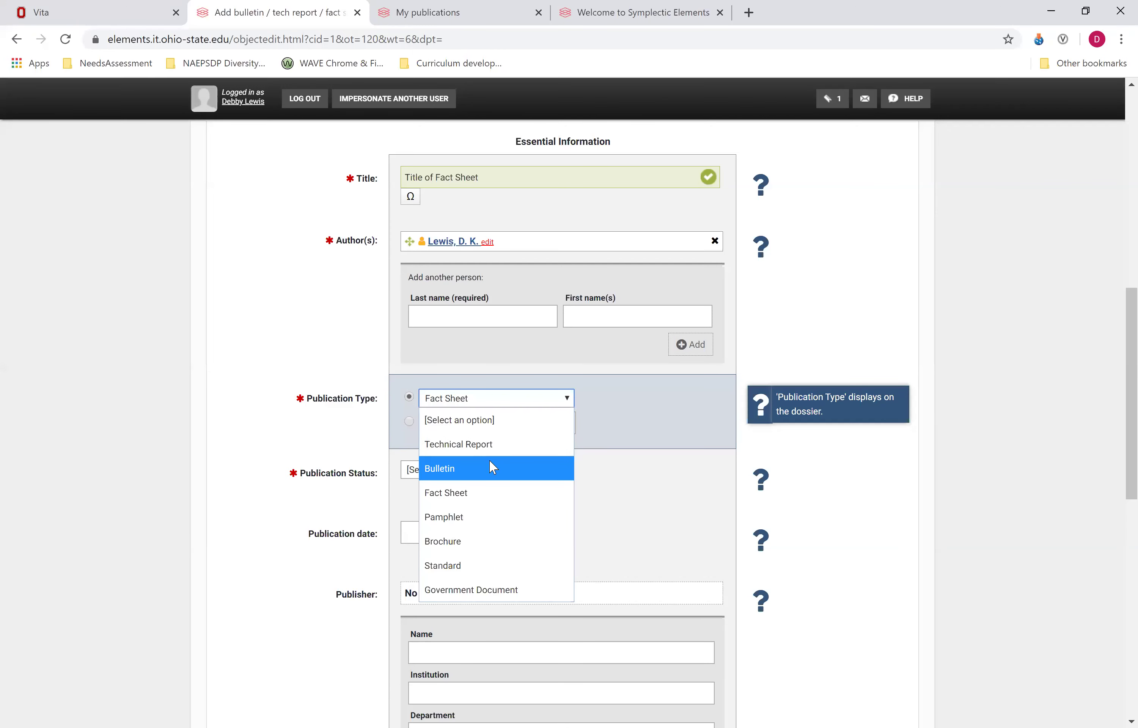
{"action": "left_click", "coordinate": [528, 423]}
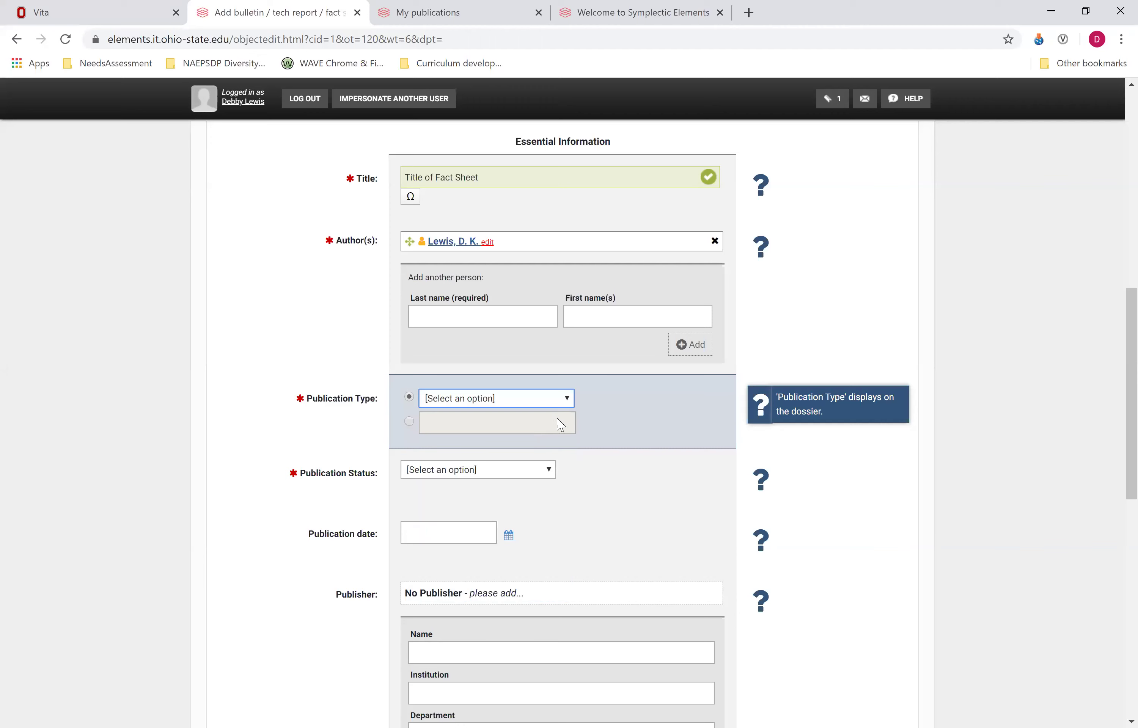
{"action": "left_click", "coordinate": [488, 427]}
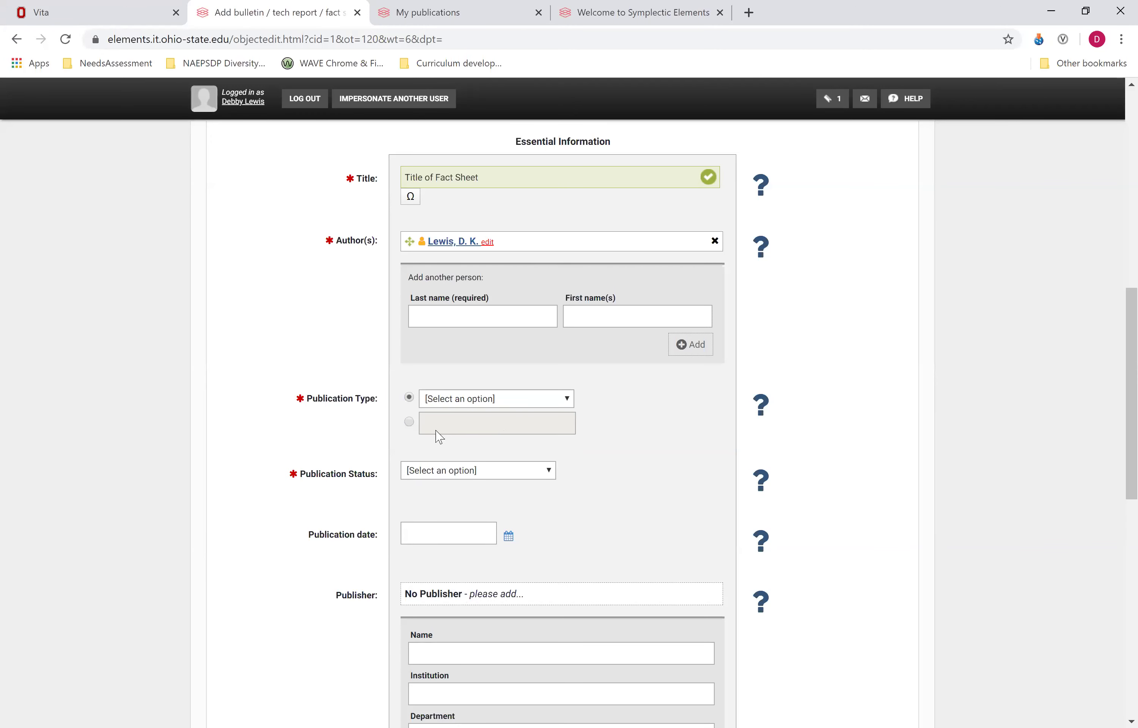
{"action": "left_click", "coordinate": [409, 423]}
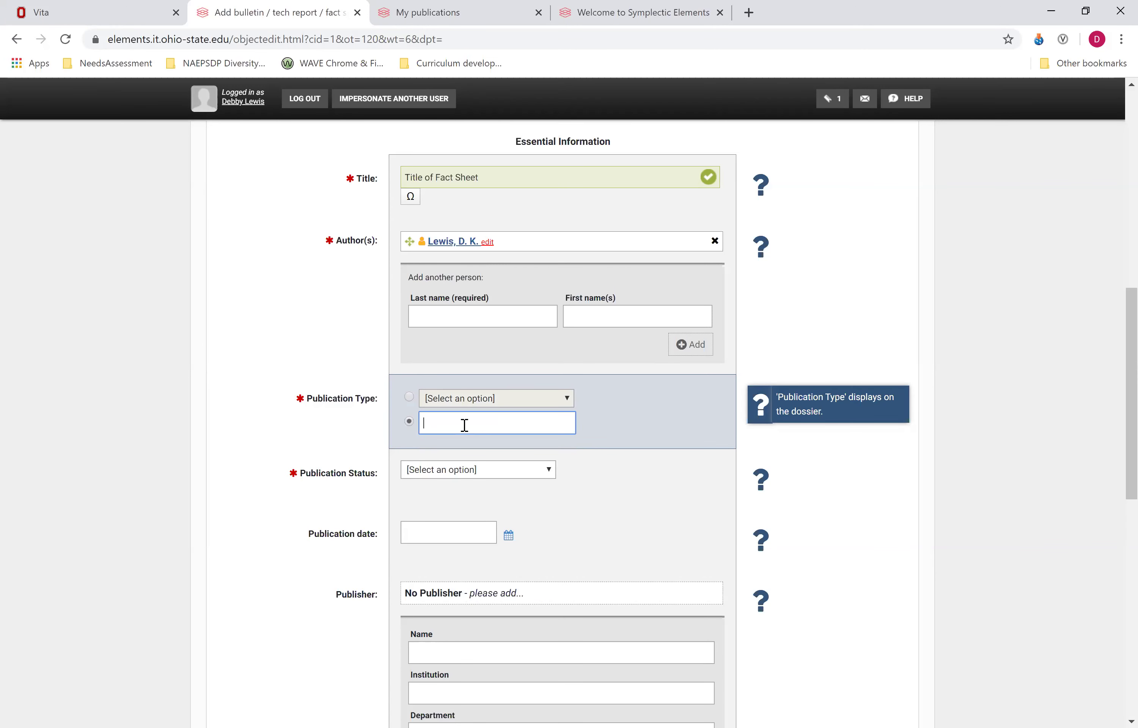
{"action": "type", "text": "Infographic"}
{"action": "scroll", "coordinate": [537, 444], "scroll_direction": "up", "scroll_amount": 3}
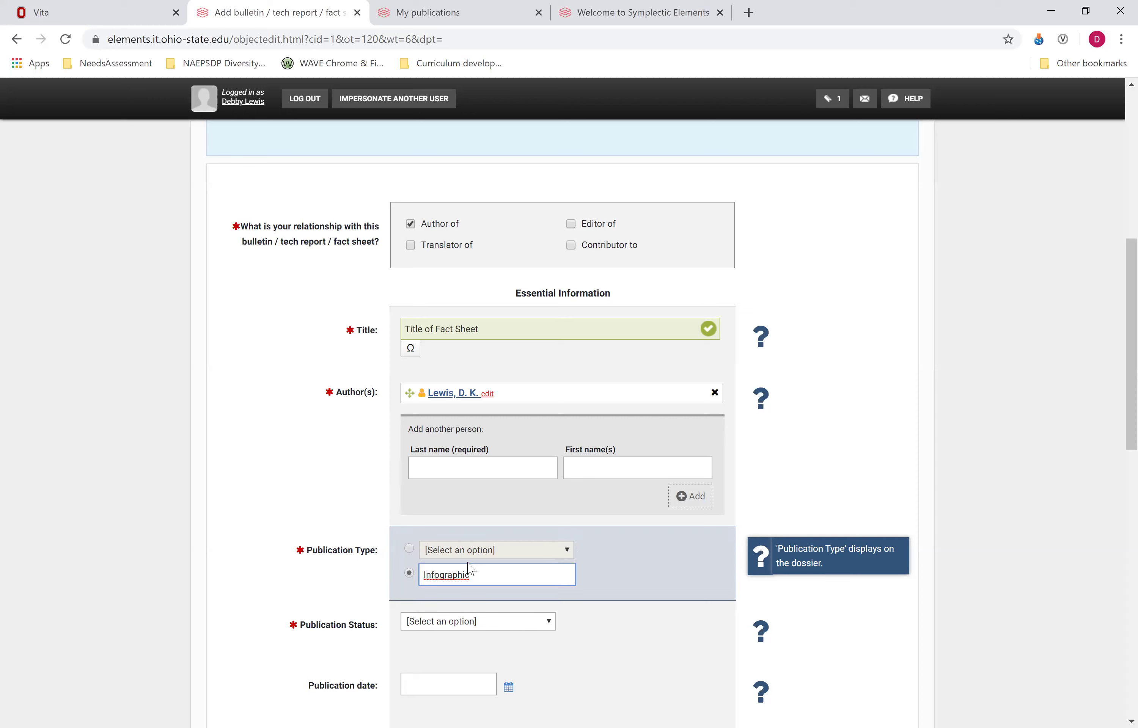
Switch the publication type back to the predefined options and choose Fact Sheet
{"action": "left_click", "coordinate": [411, 550]}
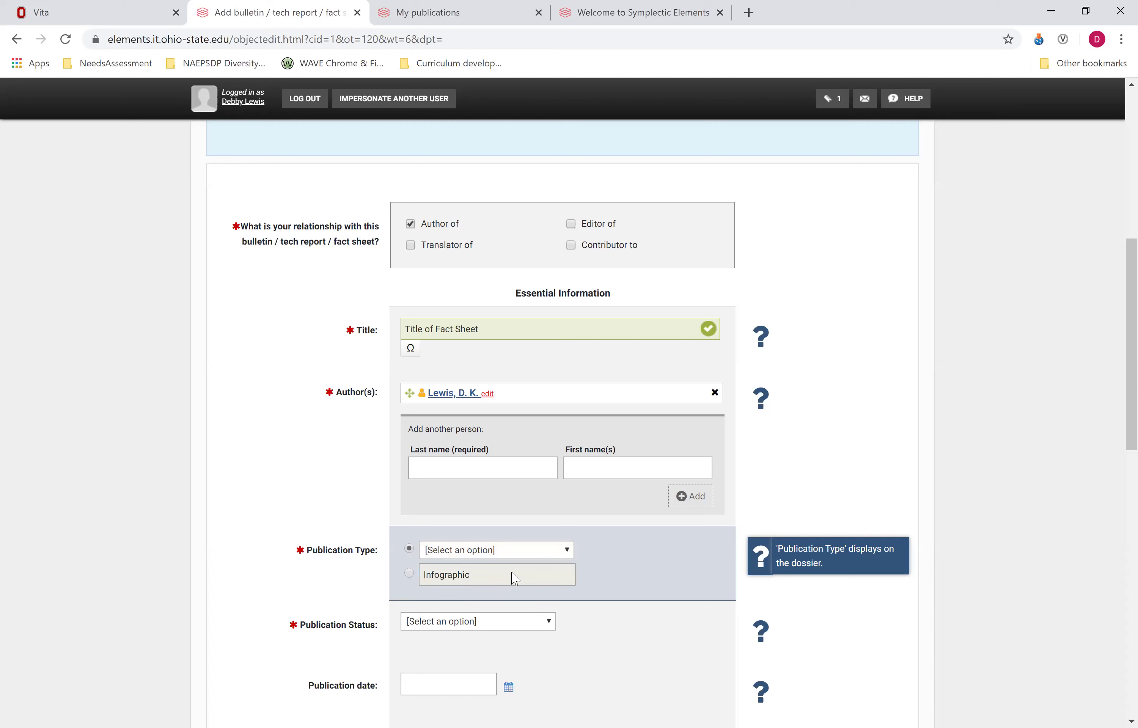
{"action": "left_click", "coordinate": [569, 552]}
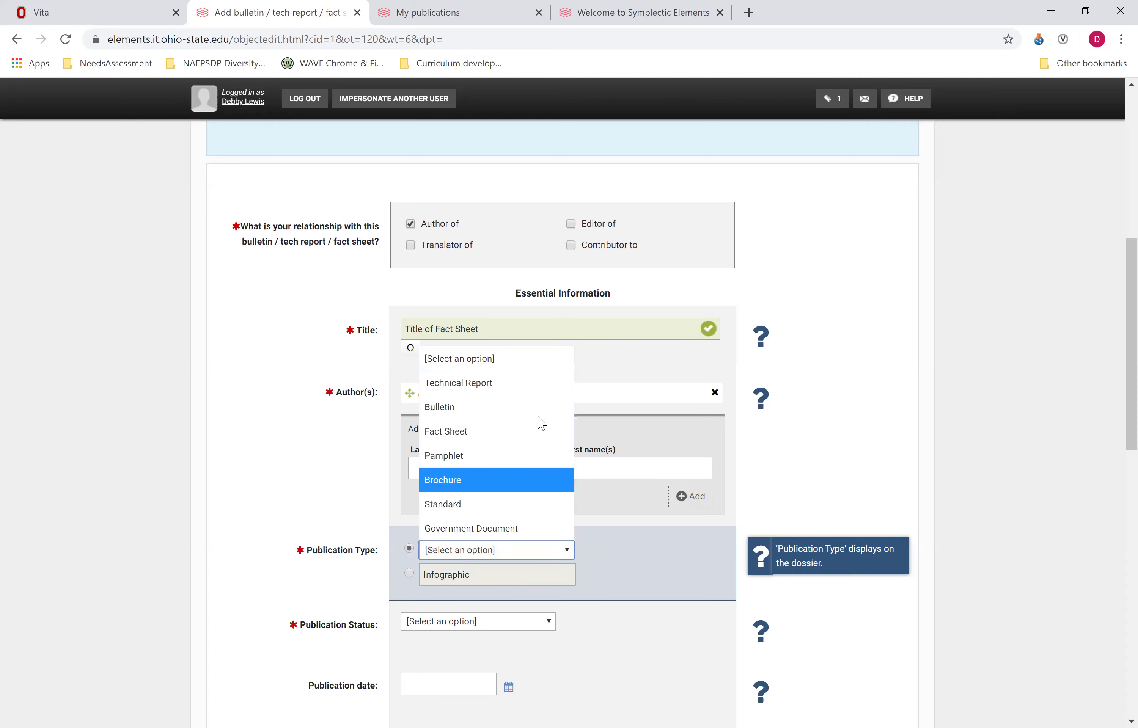
{"action": "left_click", "coordinate": [502, 431]}
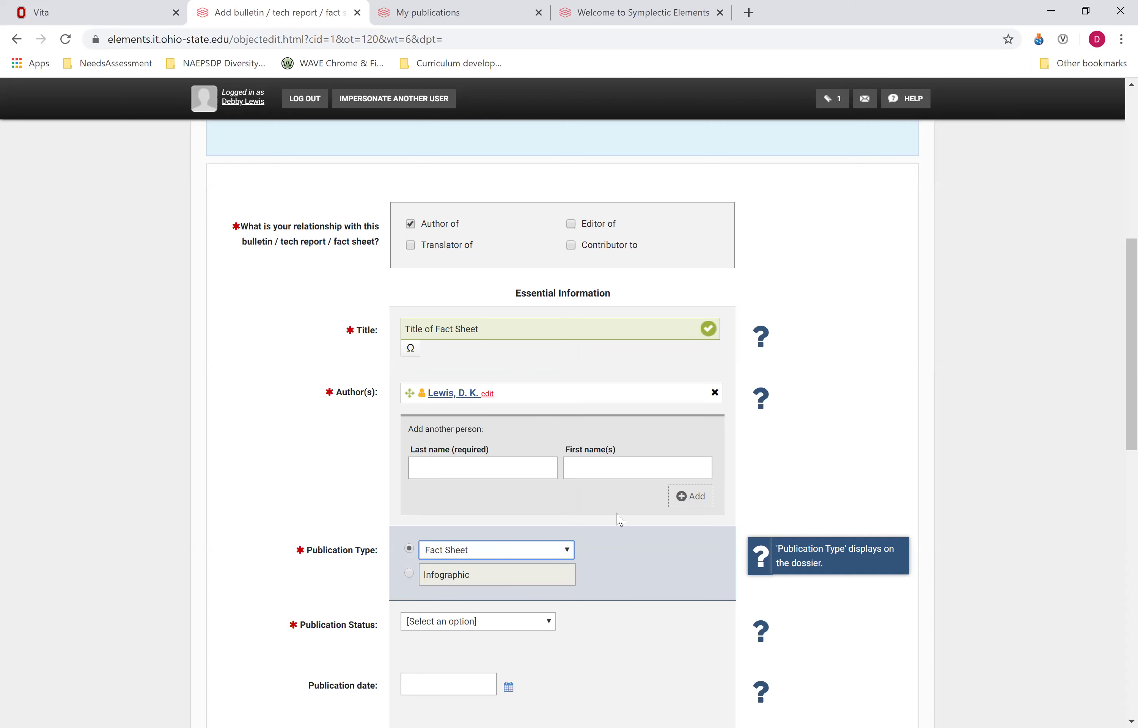
Set the publication status to Published
{"action": "scroll", "coordinate": [617, 520], "scroll_direction": "down", "scroll_amount": 6}
{"action": "left_click", "coordinate": [491, 244]}
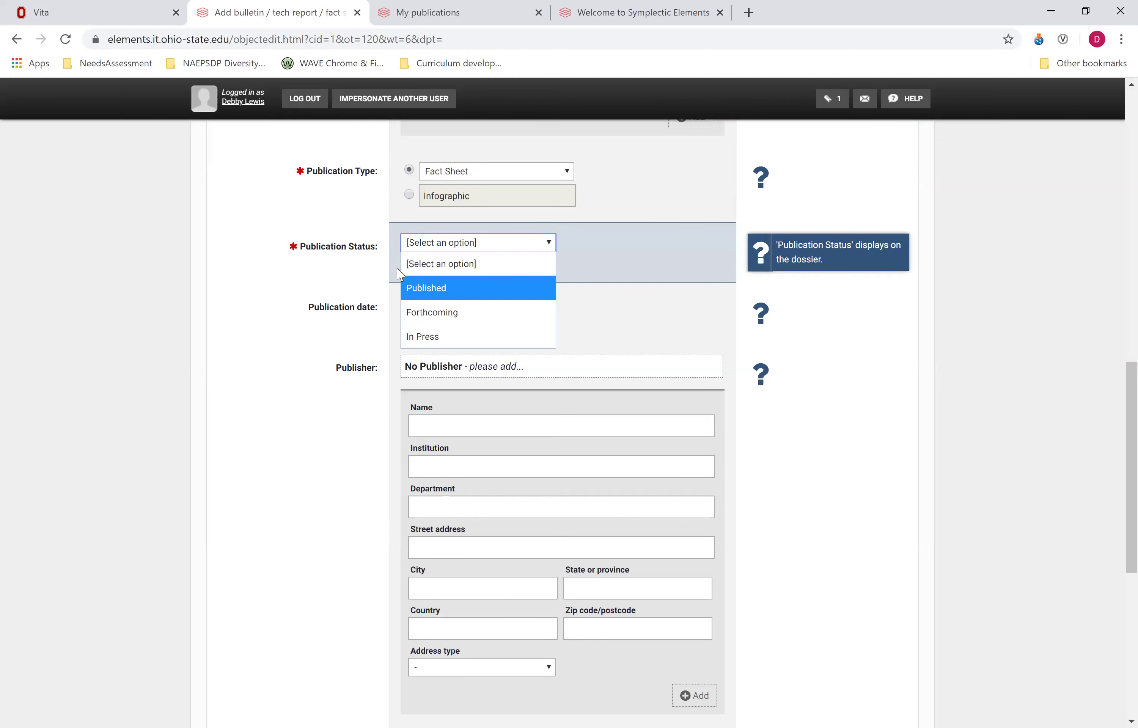
{"action": "left_click", "coordinate": [444, 292]}
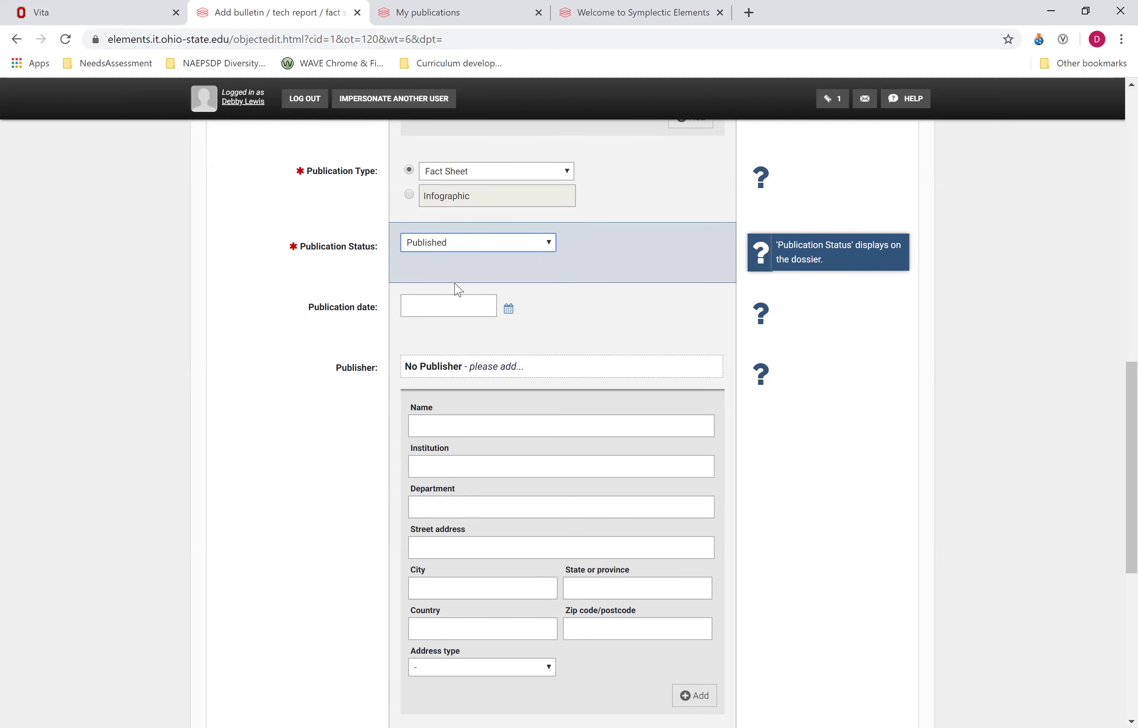
{"action": "left_click", "coordinate": [528, 249]}
{"action": "left_click", "coordinate": [529, 249]}
Set the publication date to 06 Jan 2020
{"action": "left_click", "coordinate": [457, 306]}
{"action": "left_click", "coordinate": [509, 311]}
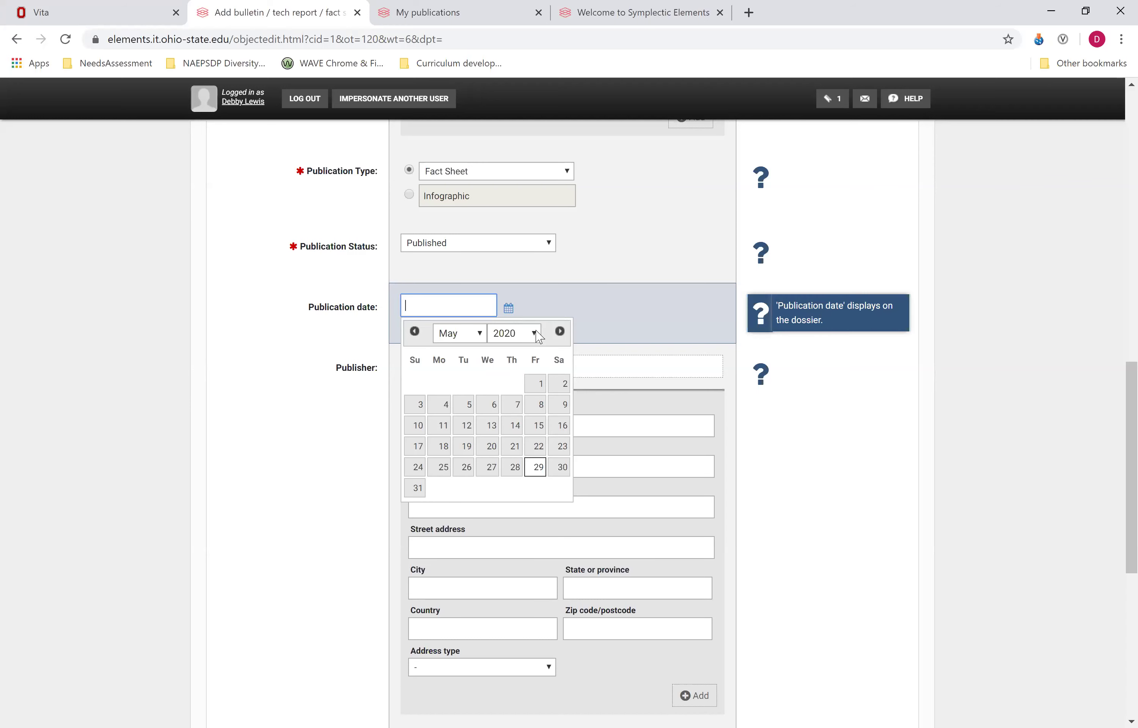
{"action": "left_click", "coordinate": [477, 329]}
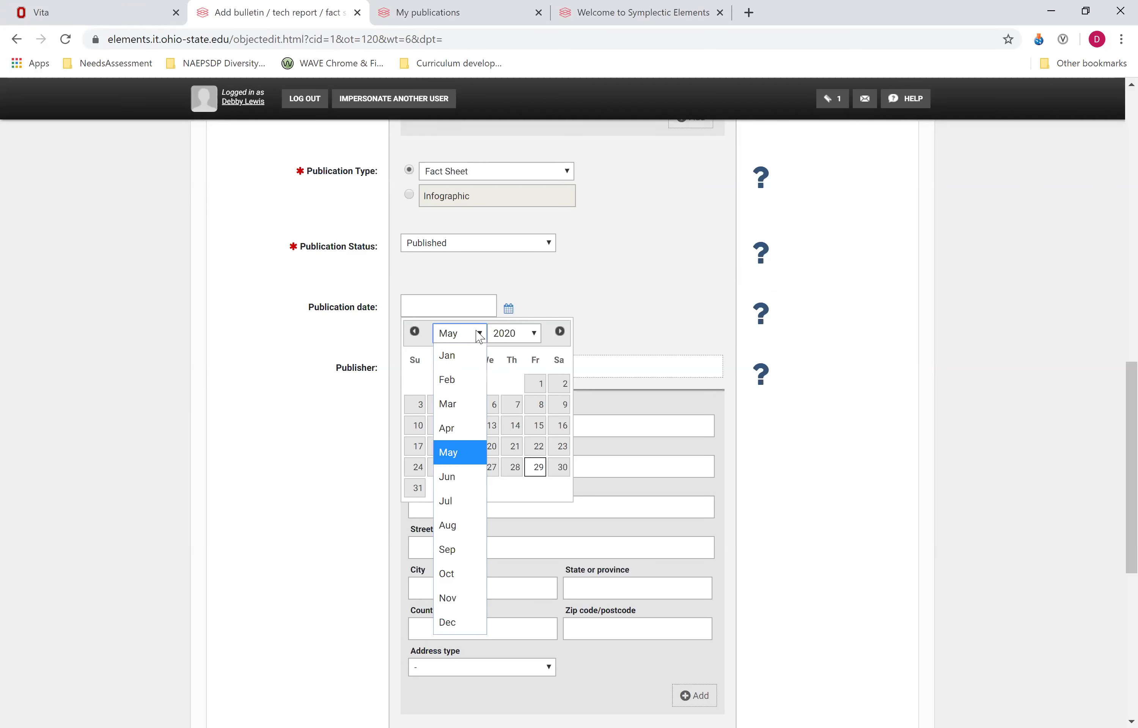
{"action": "left_click", "coordinate": [459, 359]}
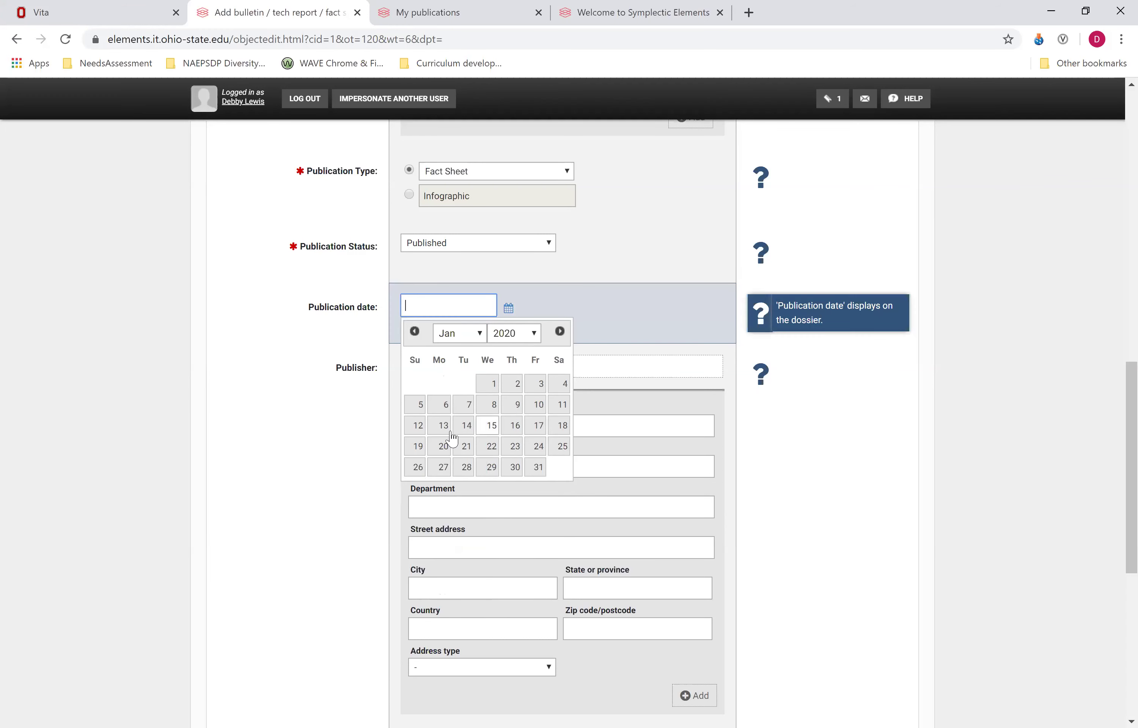
{"action": "left_click", "coordinate": [443, 405]}
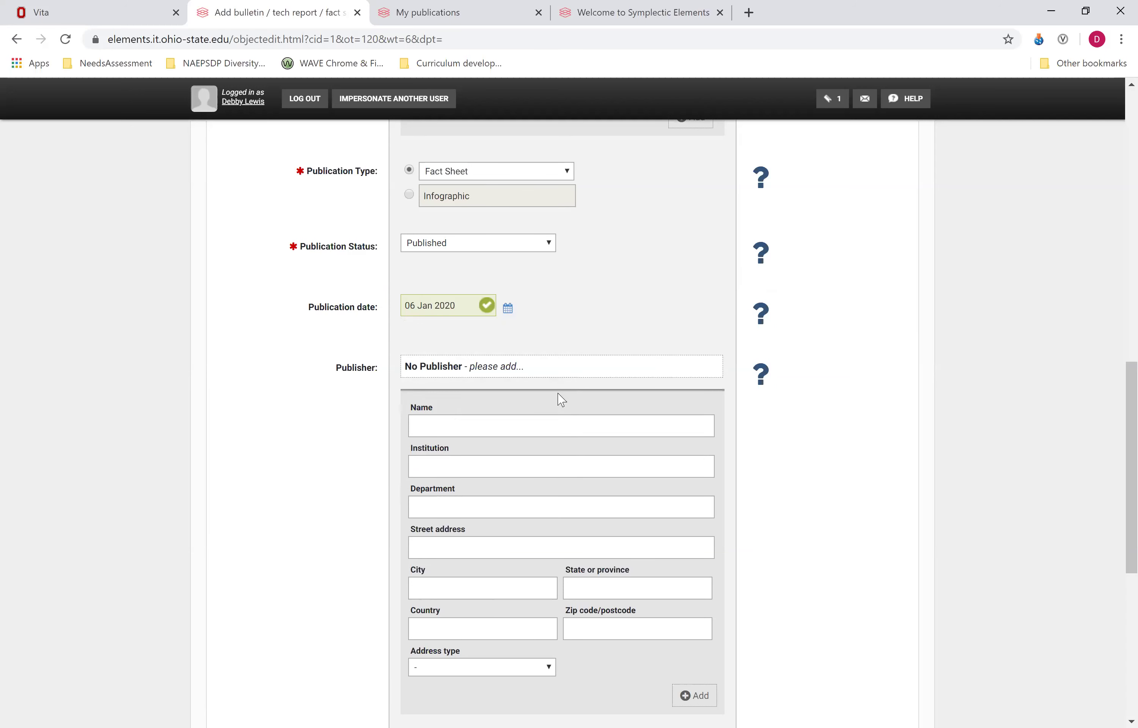
Add a publisher entry with the name Publisher Name, city Columbus and state OH
{"action": "left_click", "coordinate": [582, 368]}
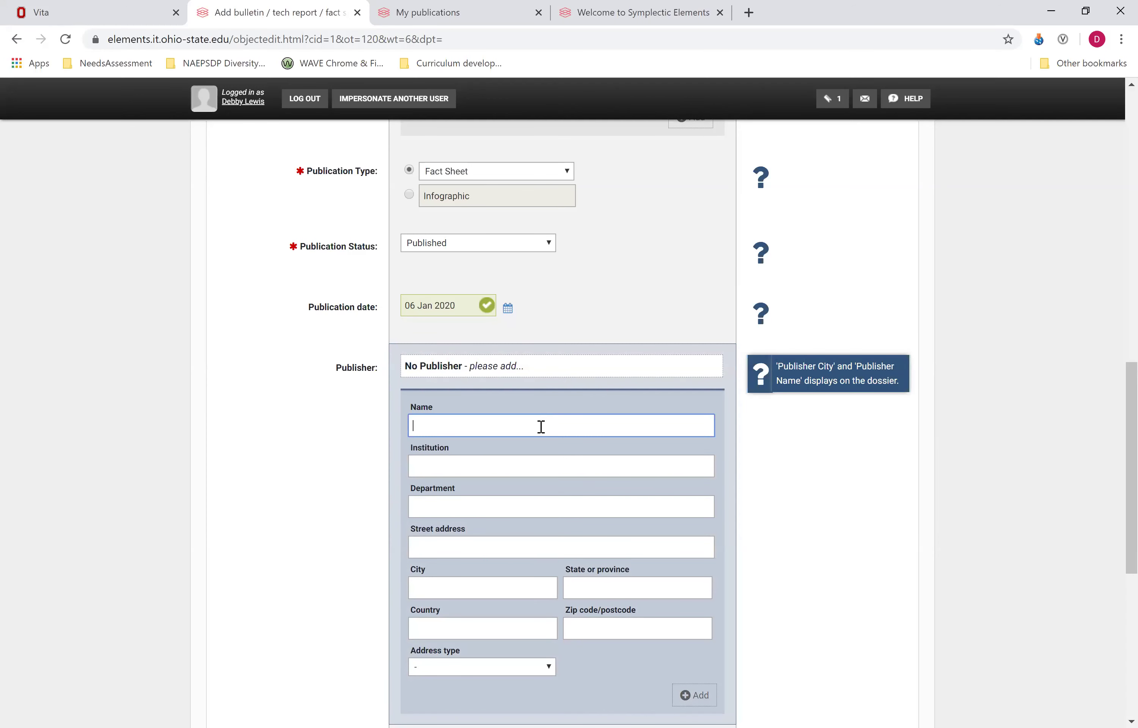
{"action": "type", "text": "Publis"}
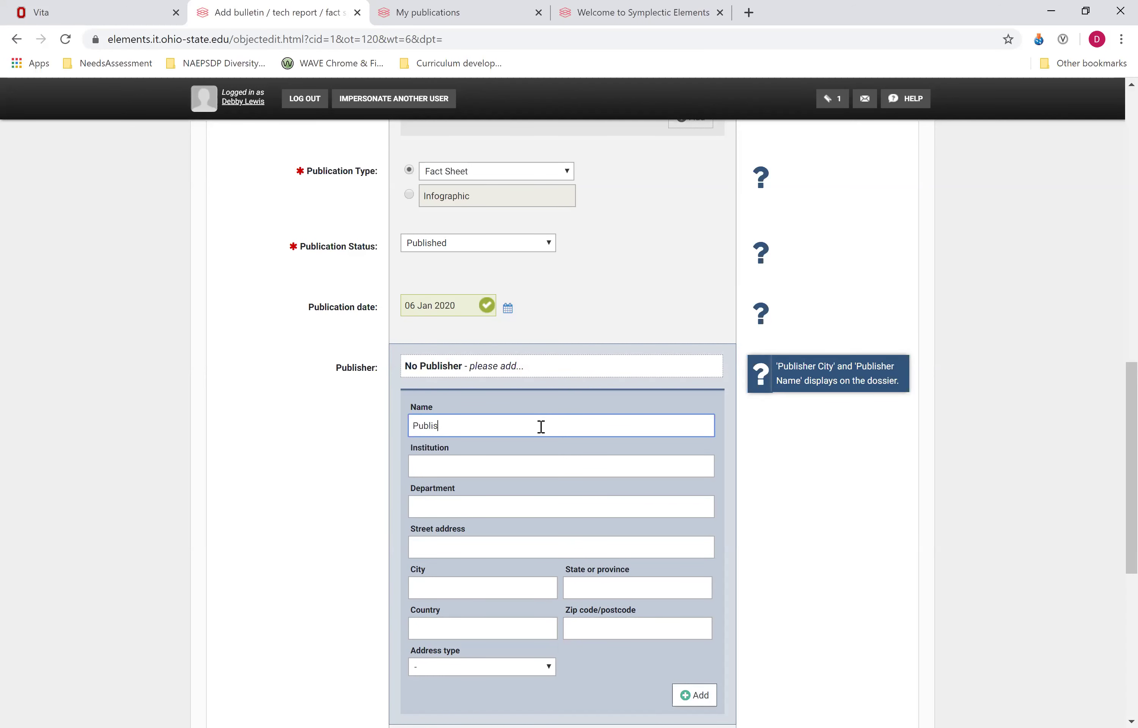
{"action": "type", "text": "her Name"}
{"action": "left_click", "coordinate": [444, 585]}
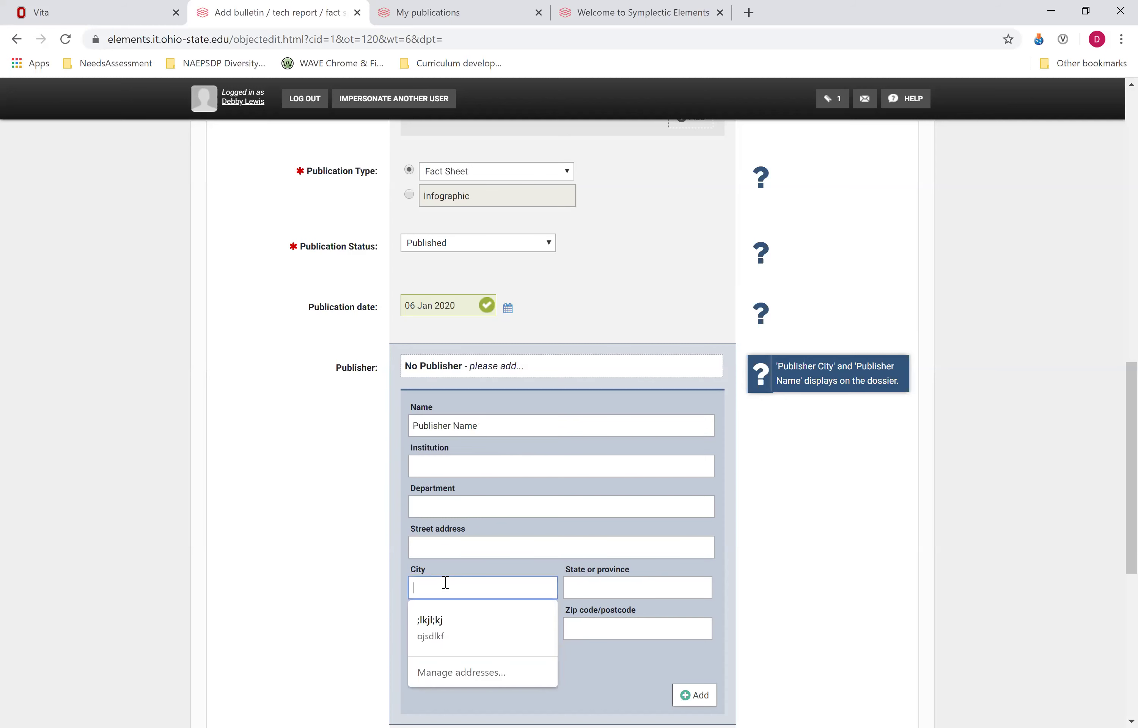
{"action": "type", "text": "Columbus"}
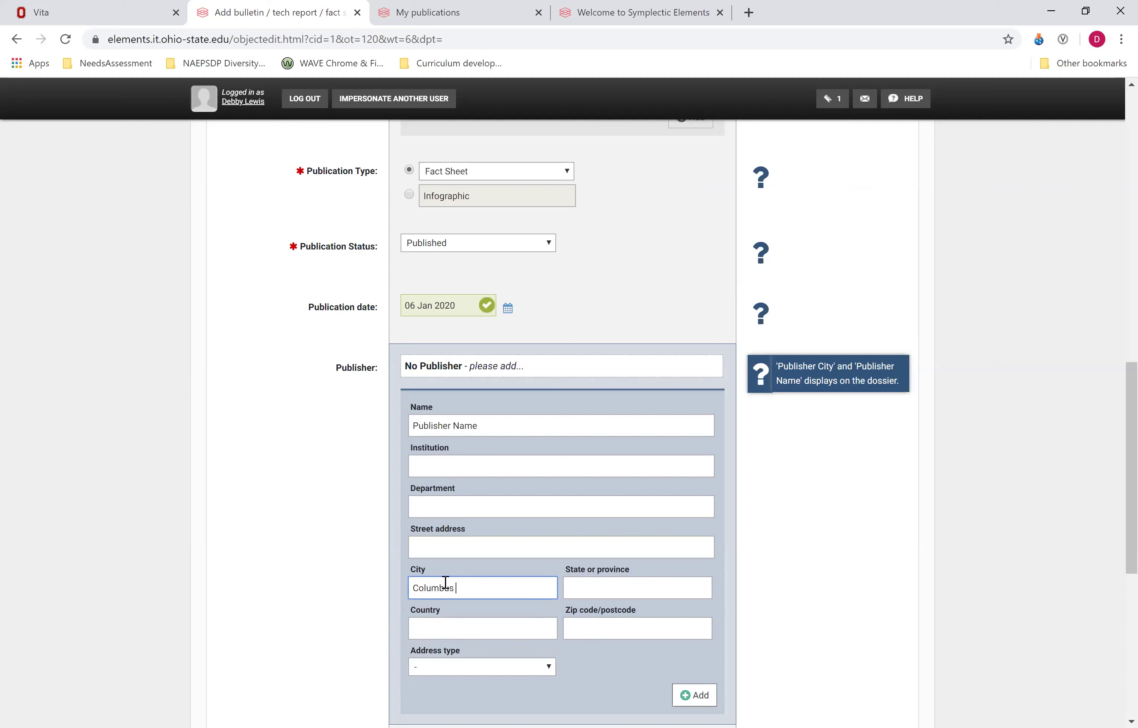
{"action": "left_click", "coordinate": [595, 592]}
{"action": "type", "text": "OH"}
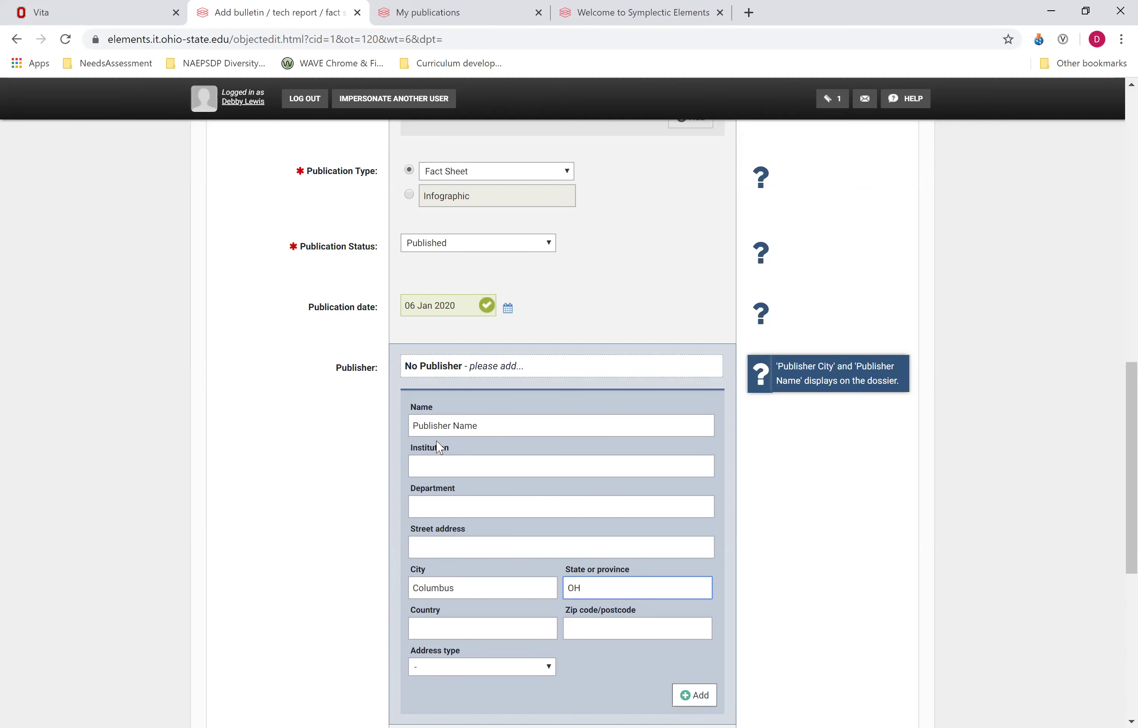
{"action": "left_click", "coordinate": [689, 696]}
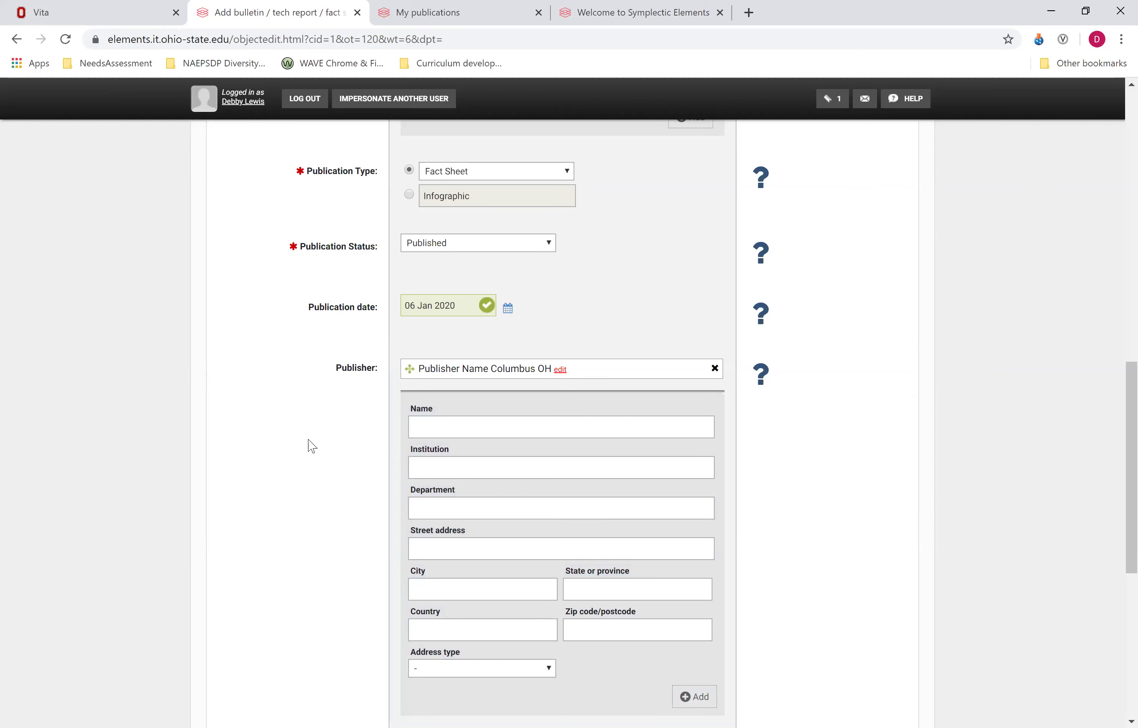
Check the guidance for the report number, ISBN-10 and URL fields, and review which fields of the form are required
{"action": "scroll", "coordinate": [575, 460], "scroll_direction": "down", "scroll_amount": 3}
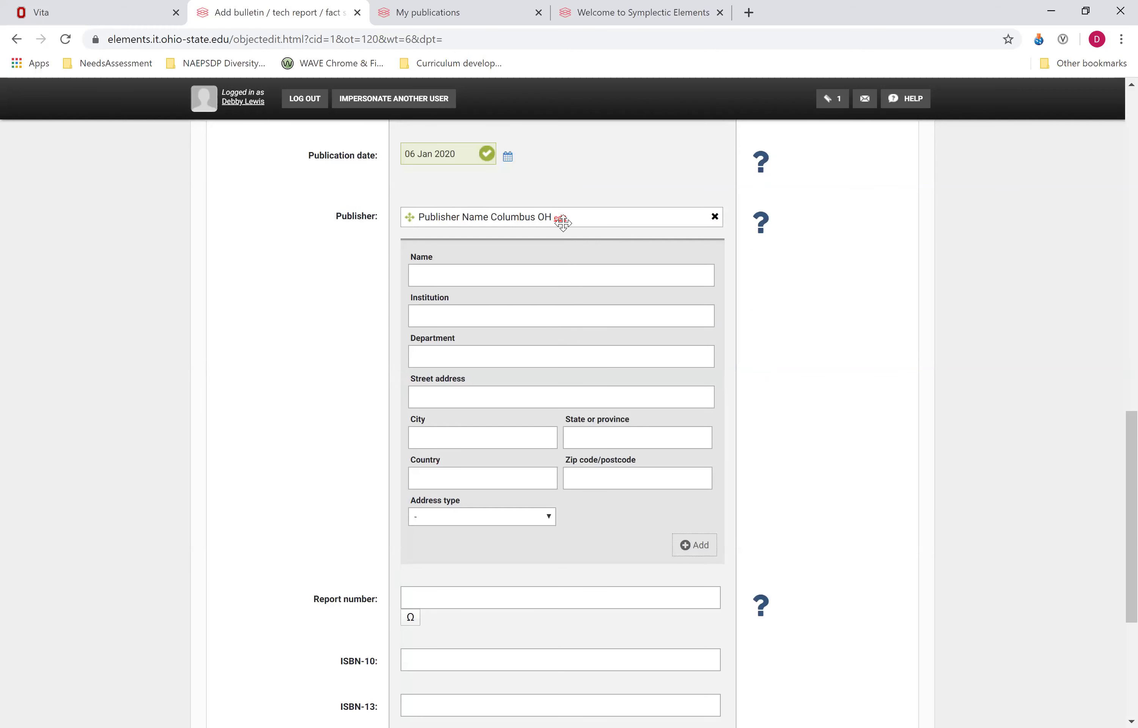
{"action": "scroll", "coordinate": [626, 487], "scroll_direction": "down", "scroll_amount": 3}
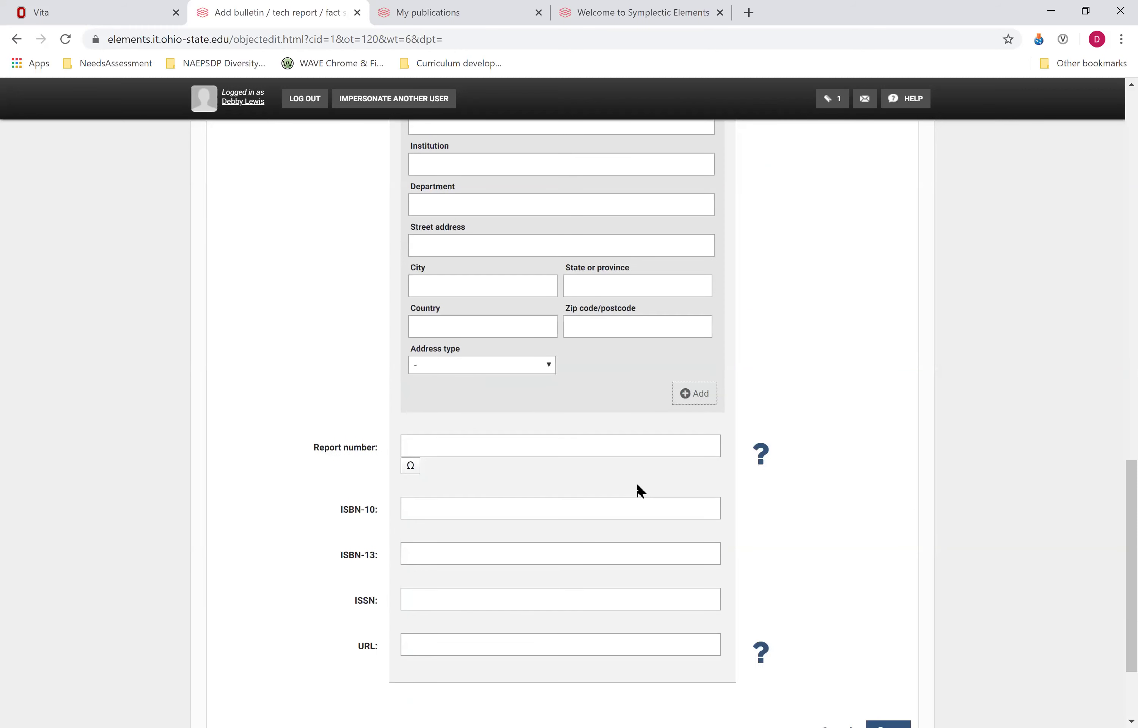
{"action": "left_click", "coordinate": [452, 446]}
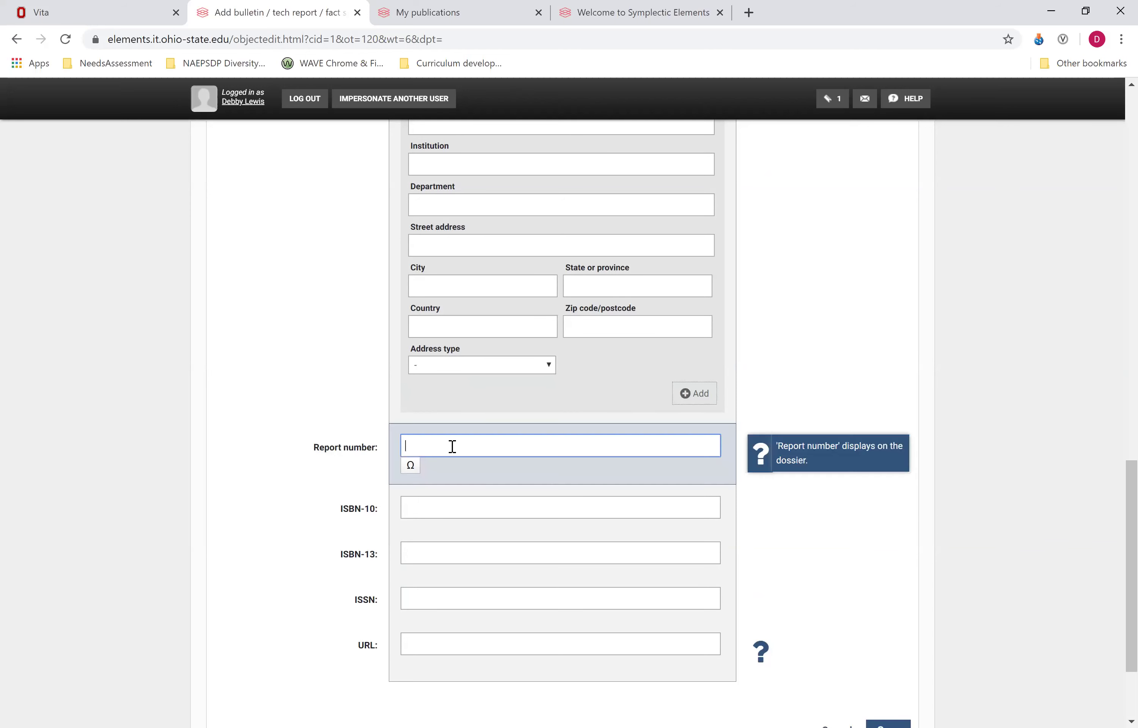
{"action": "left_click", "coordinate": [498, 506]}
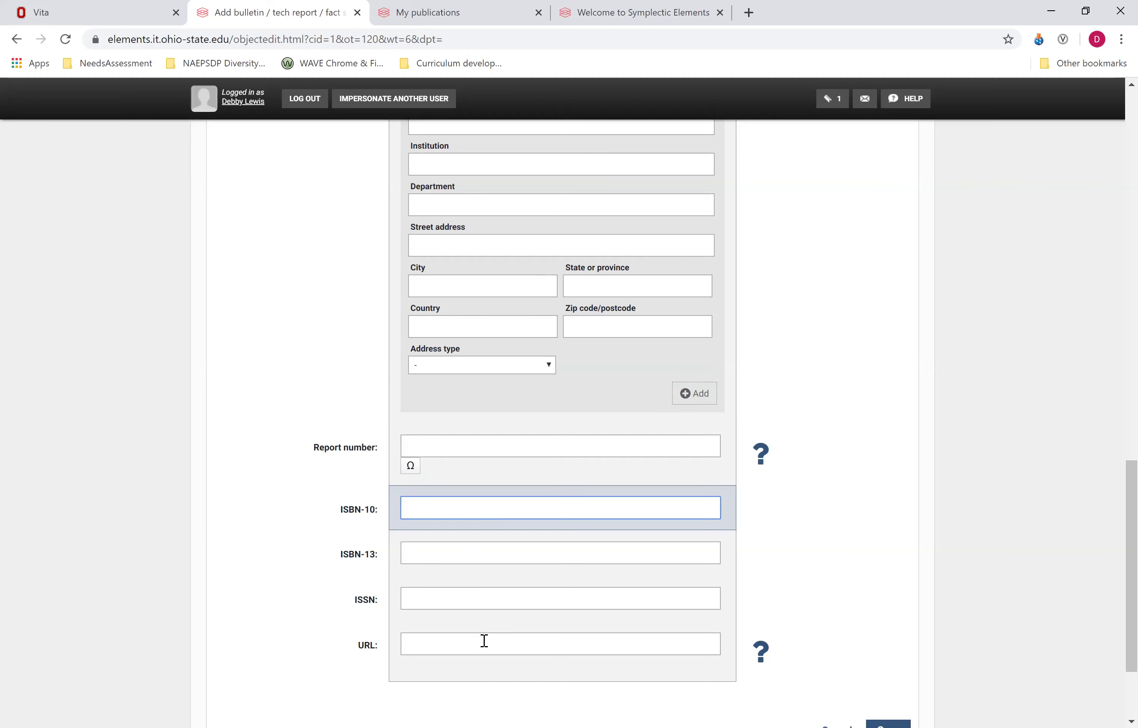
{"action": "left_click", "coordinate": [445, 638]}
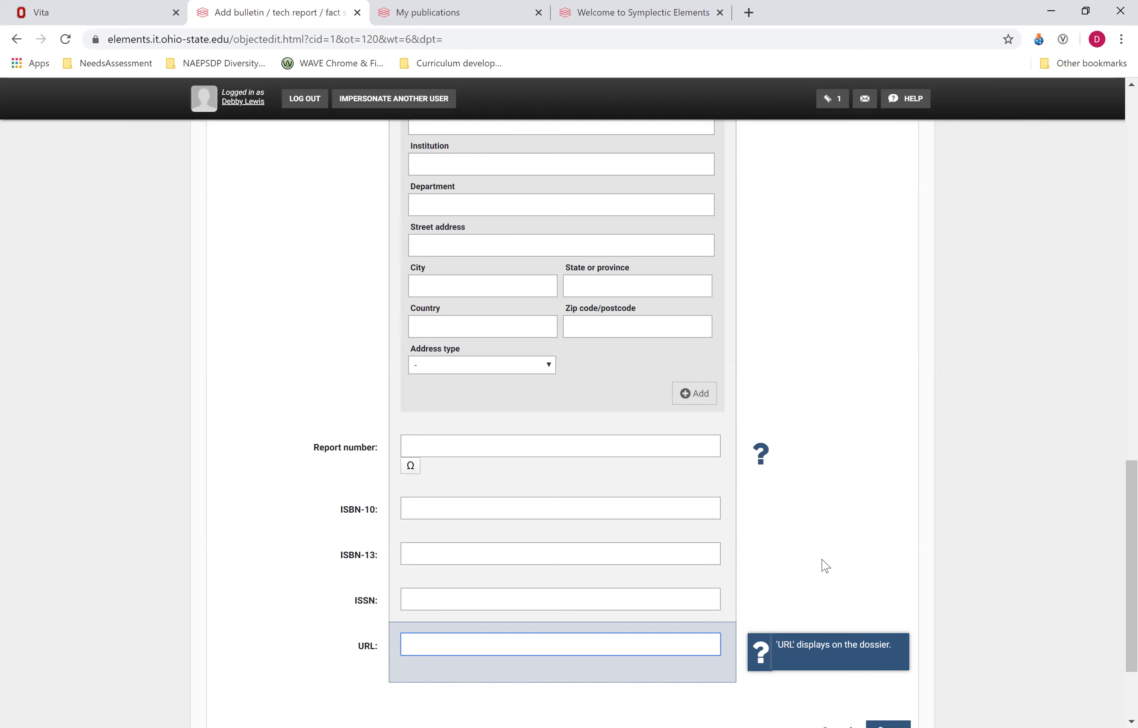
{"action": "scroll", "coordinate": [826, 566], "scroll_direction": "up", "scroll_amount": 8}
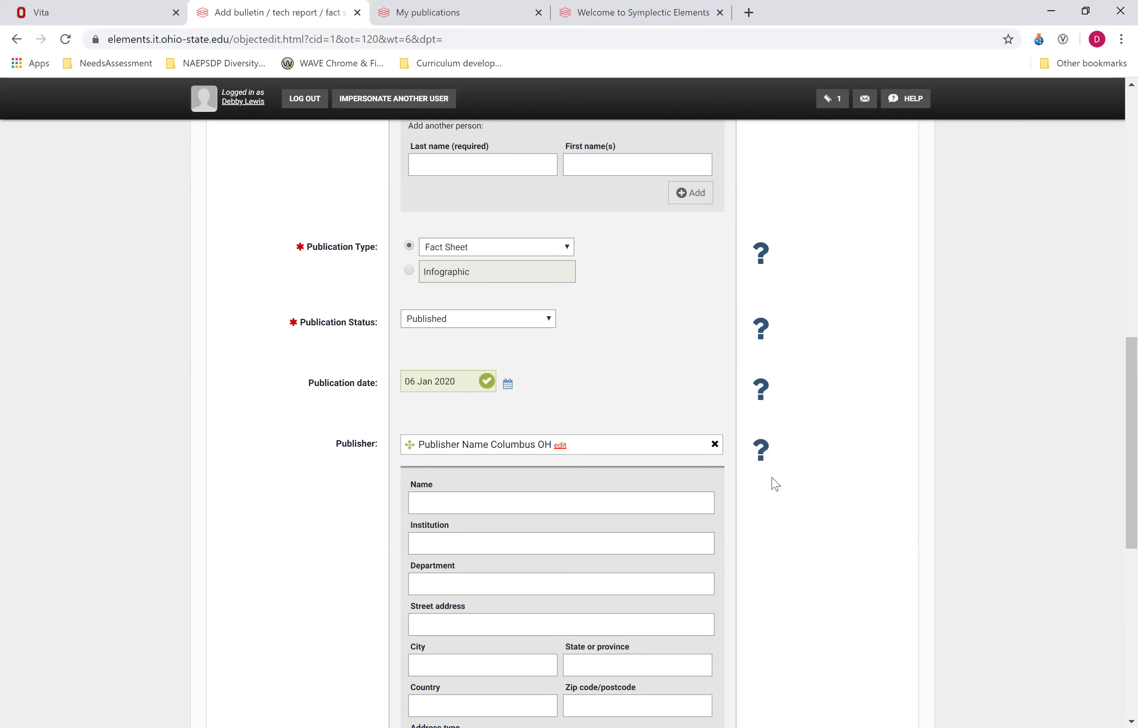
{"action": "scroll", "coordinate": [789, 449], "scroll_direction": "up", "scroll_amount": 2}
{"action": "mouse_move", "coordinate": [764, 316]}
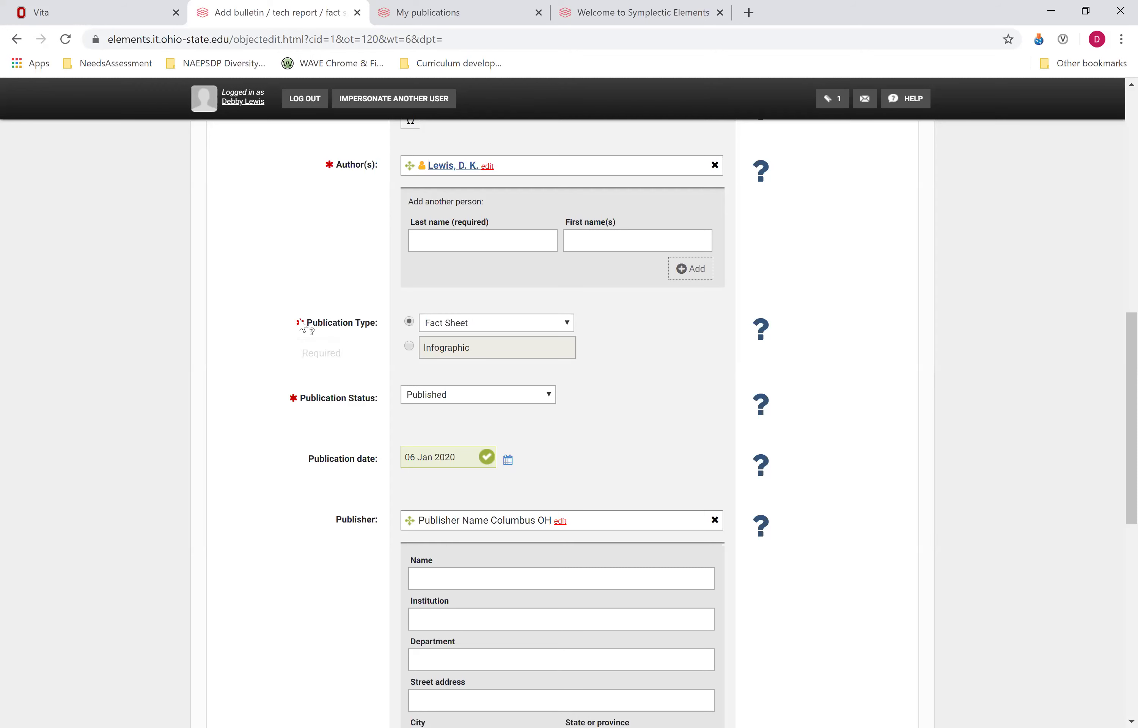
Save the fact sheet record and mark the publication as not externally funded
{"action": "scroll", "coordinate": [665, 404], "scroll_direction": "down", "scroll_amount": 10}
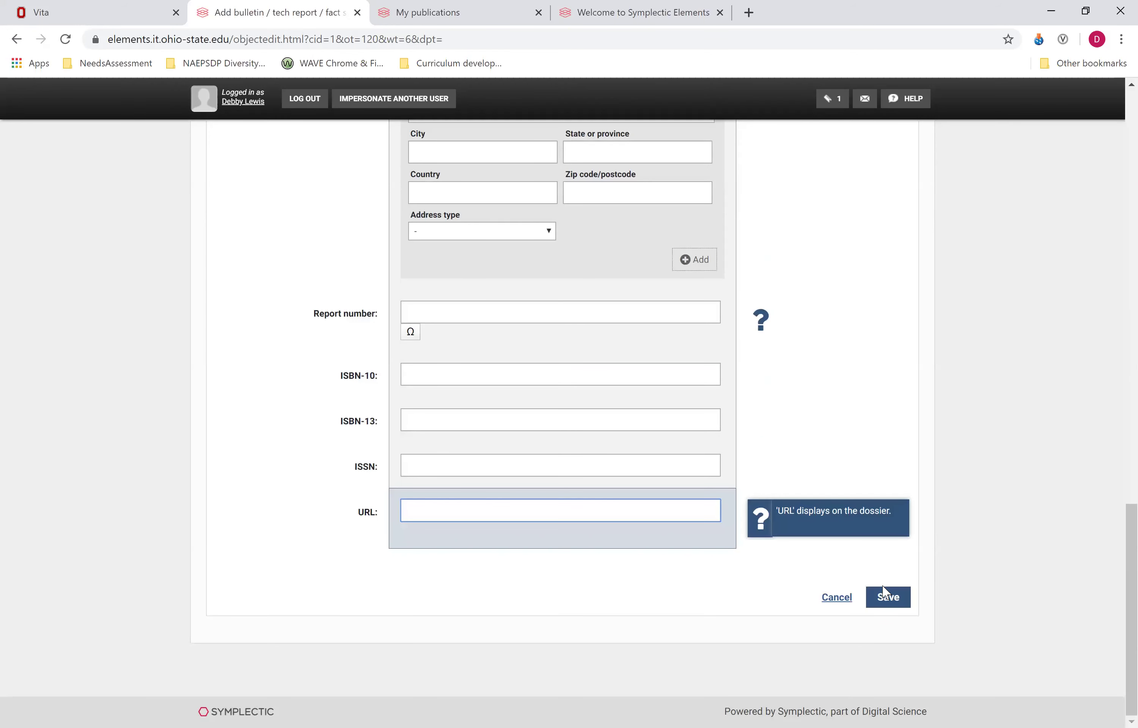
{"action": "left_click", "coordinate": [896, 603]}
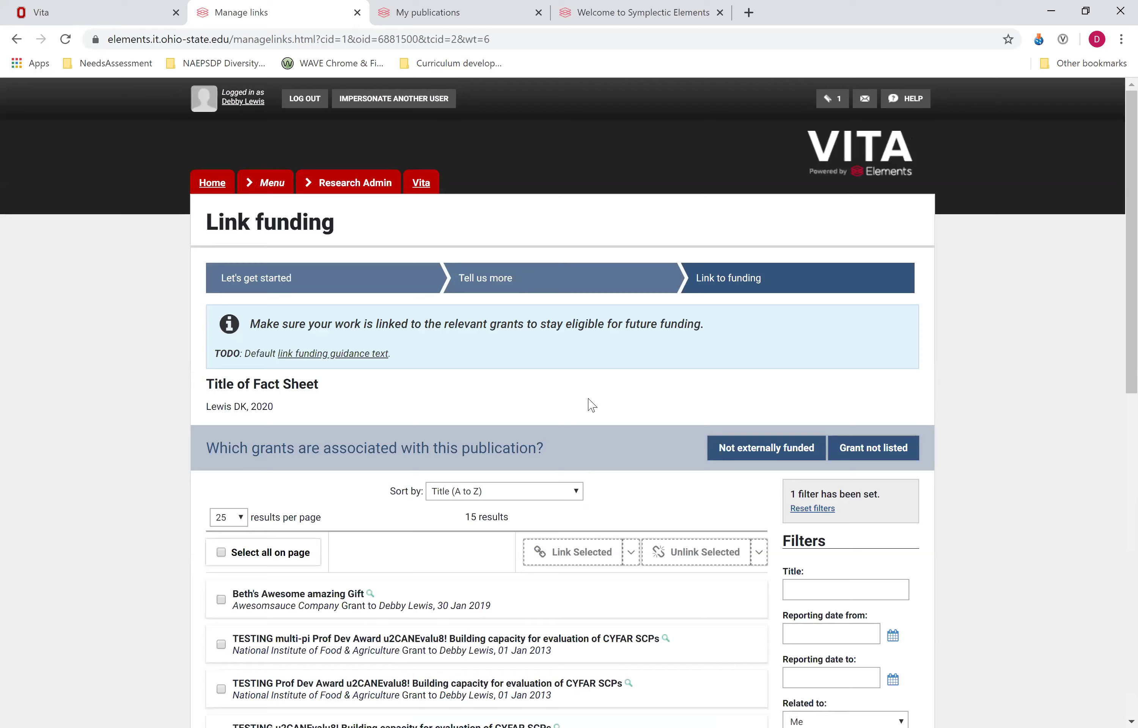
{"action": "scroll", "coordinate": [592, 405], "scroll_direction": "down", "scroll_amount": 4}
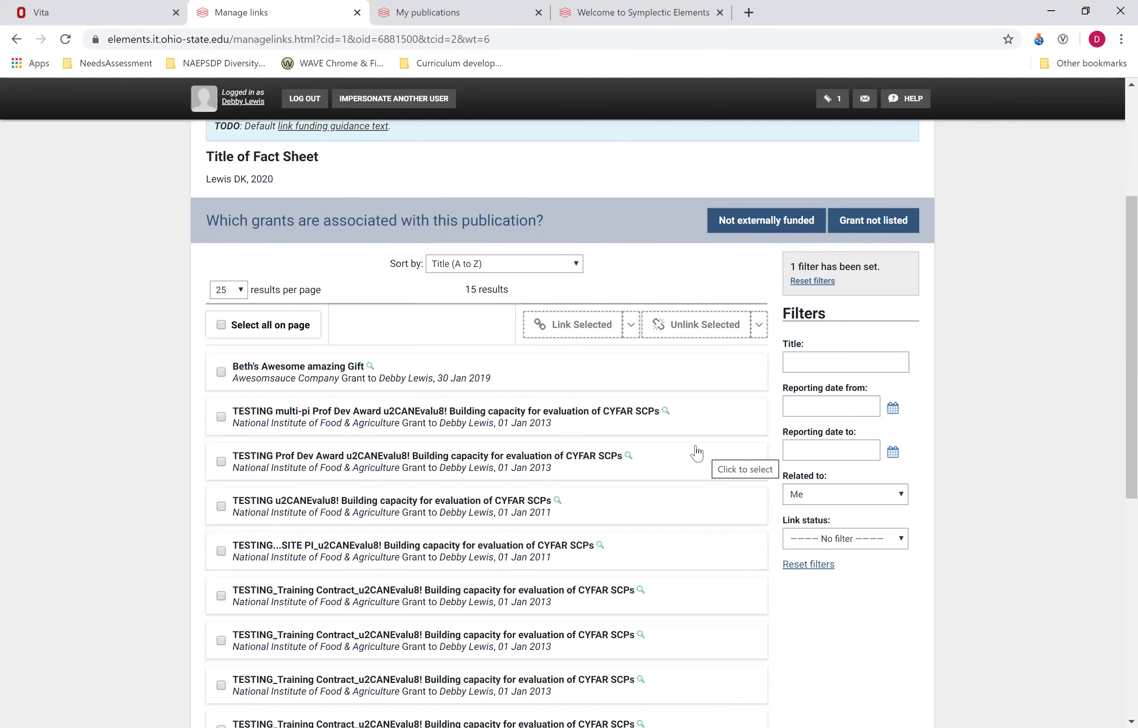
{"action": "scroll", "coordinate": [697, 453], "scroll_direction": "up", "scroll_amount": 1}
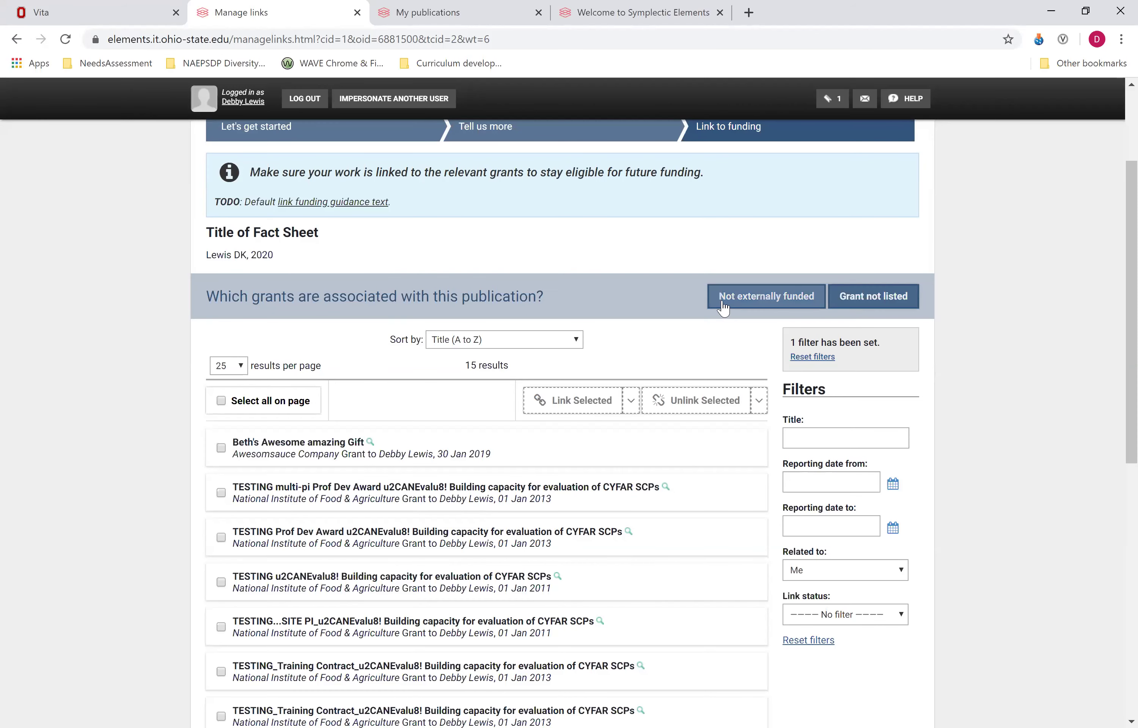
{"action": "left_click", "coordinate": [754, 310]}
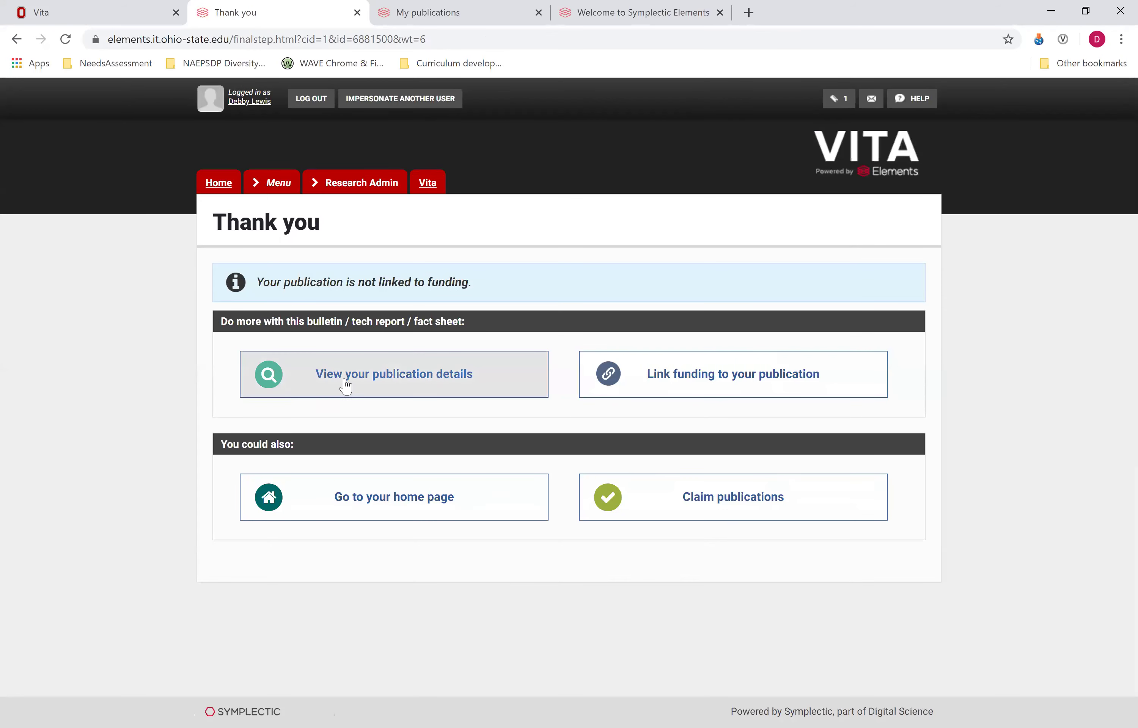
View the saved publication's details, including its data source, links and history
{"action": "left_click", "coordinate": [369, 381]}
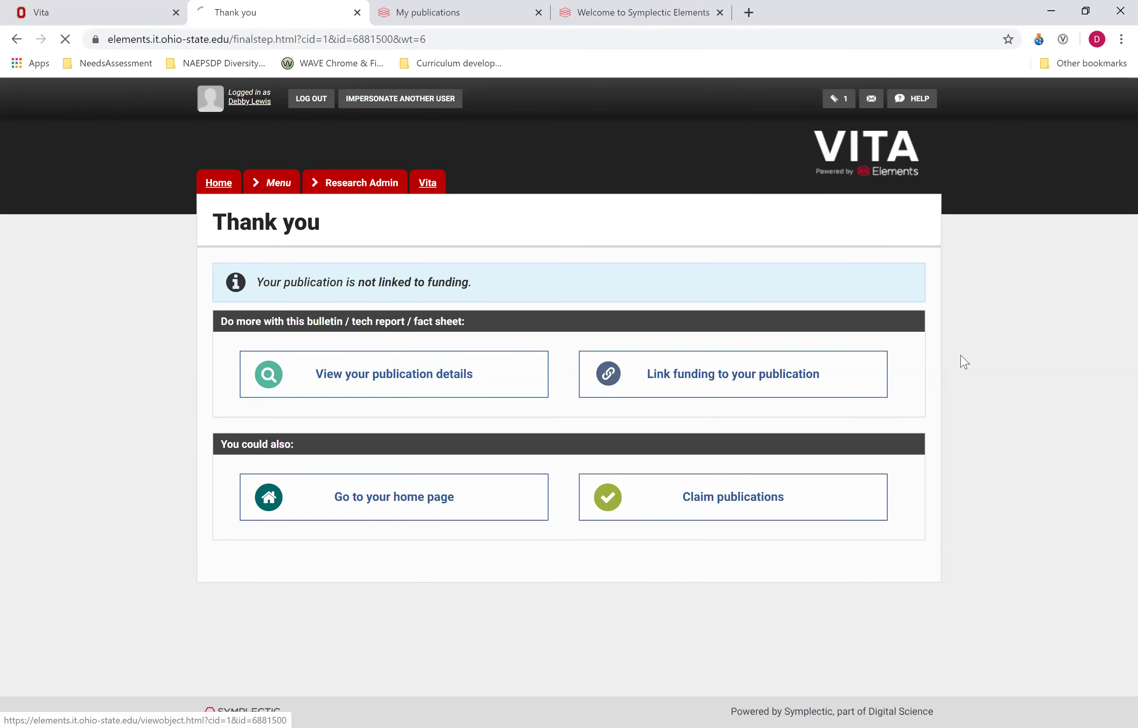
{"action": "scroll", "coordinate": [589, 335], "scroll_direction": "down", "scroll_amount": 5}
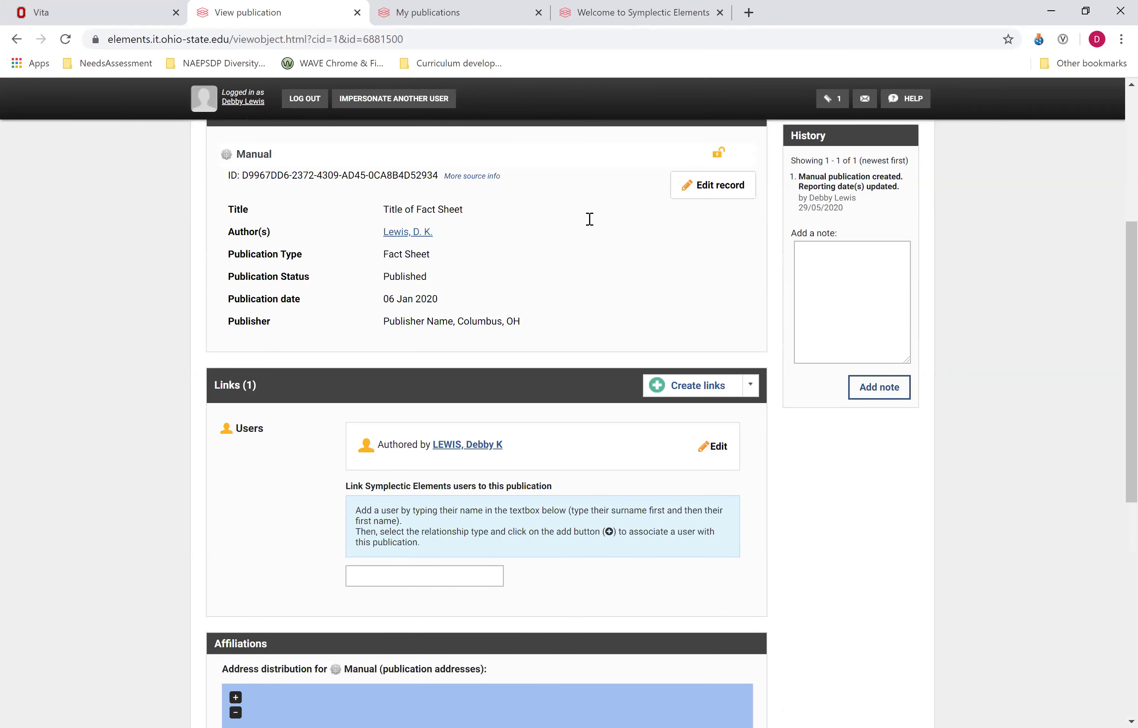
{"action": "scroll", "coordinate": [666, 541], "scroll_direction": "up", "scroll_amount": 5}
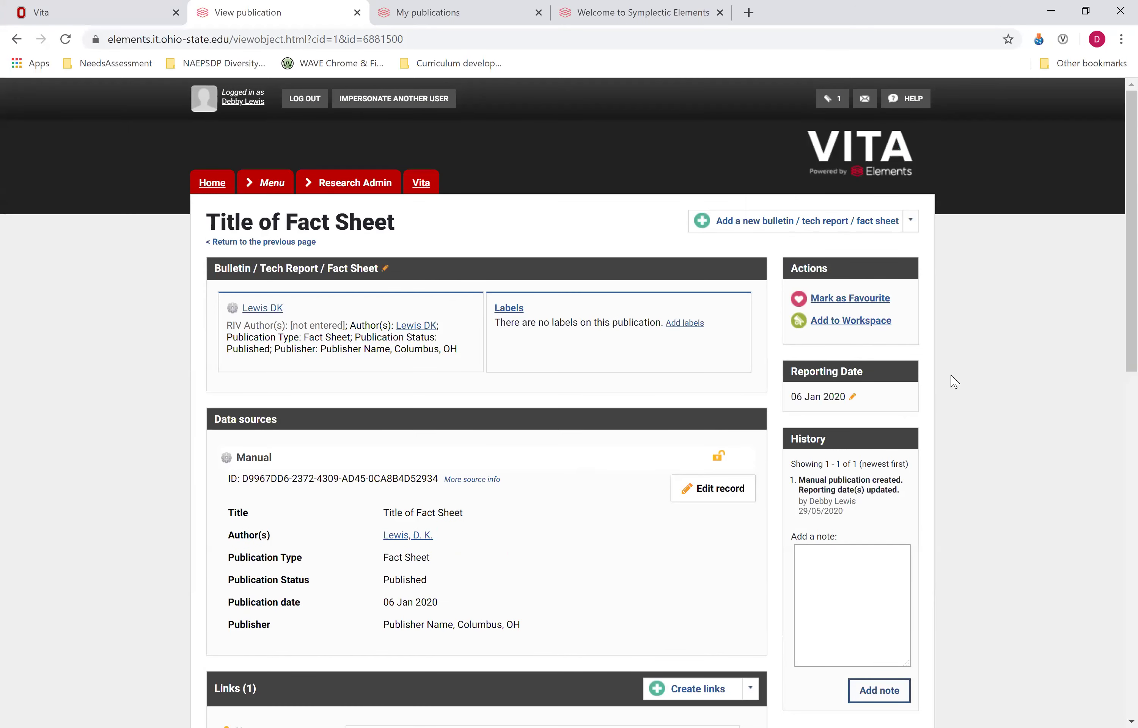
Open the My publications list and look through the claimed entries
{"action": "left_click", "coordinate": [270, 186]}
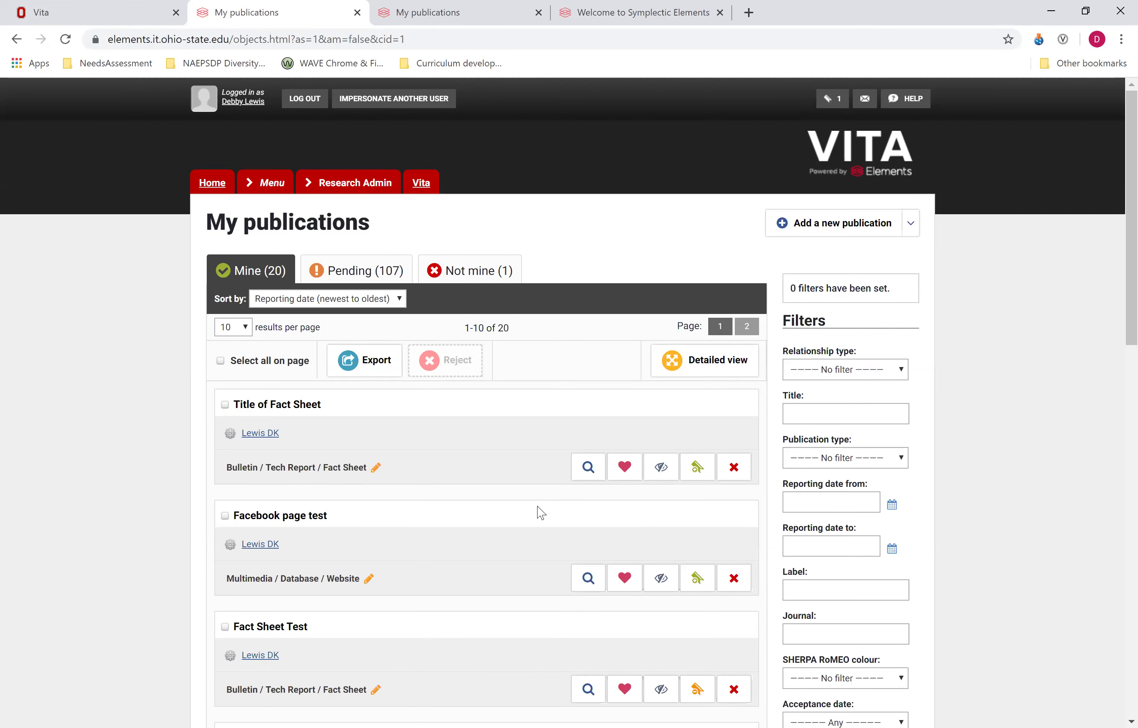
{"action": "scroll", "coordinate": [540, 513], "scroll_direction": "down", "scroll_amount": 3}
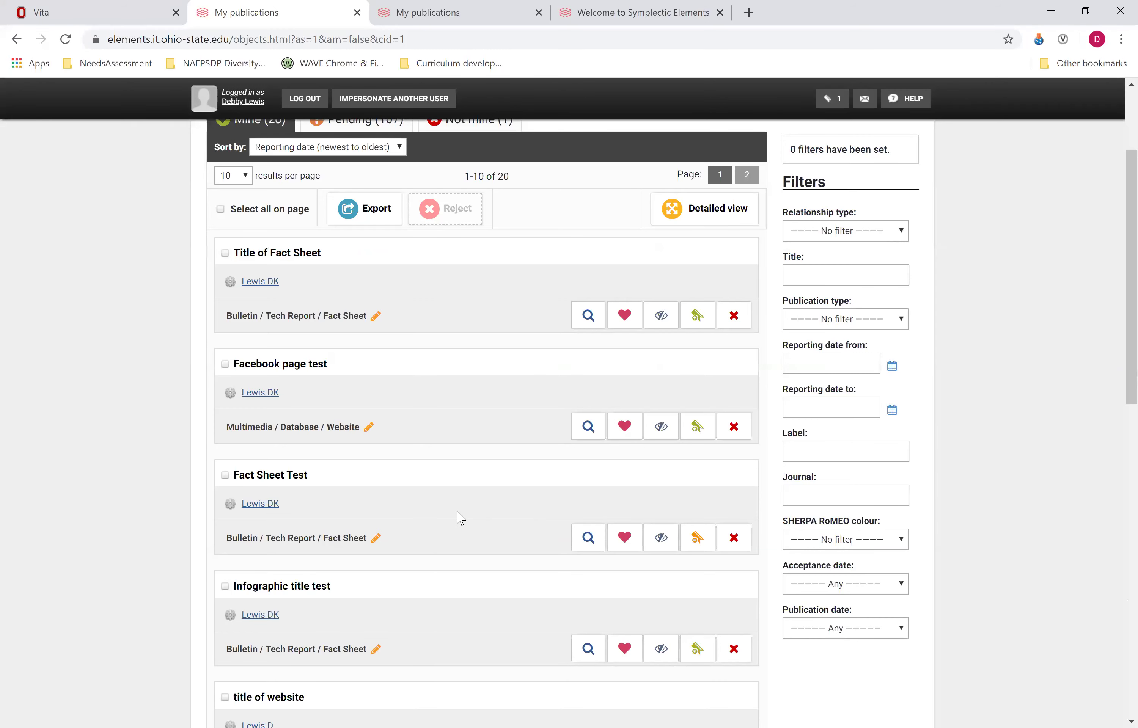
{"action": "scroll", "coordinate": [460, 518], "scroll_direction": "up", "scroll_amount": 3}
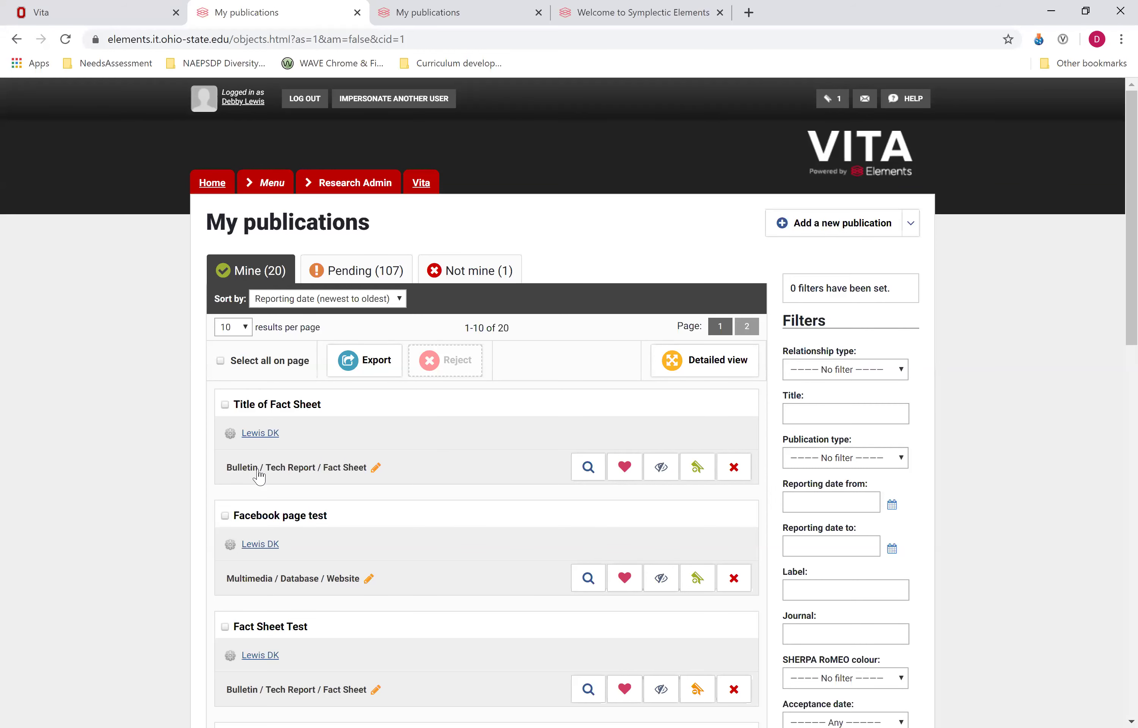
Change the type of the Title of Fact Sheet publication to Media and save it
{"action": "left_click", "coordinate": [378, 471]}
{"action": "left_click", "coordinate": [378, 469]}
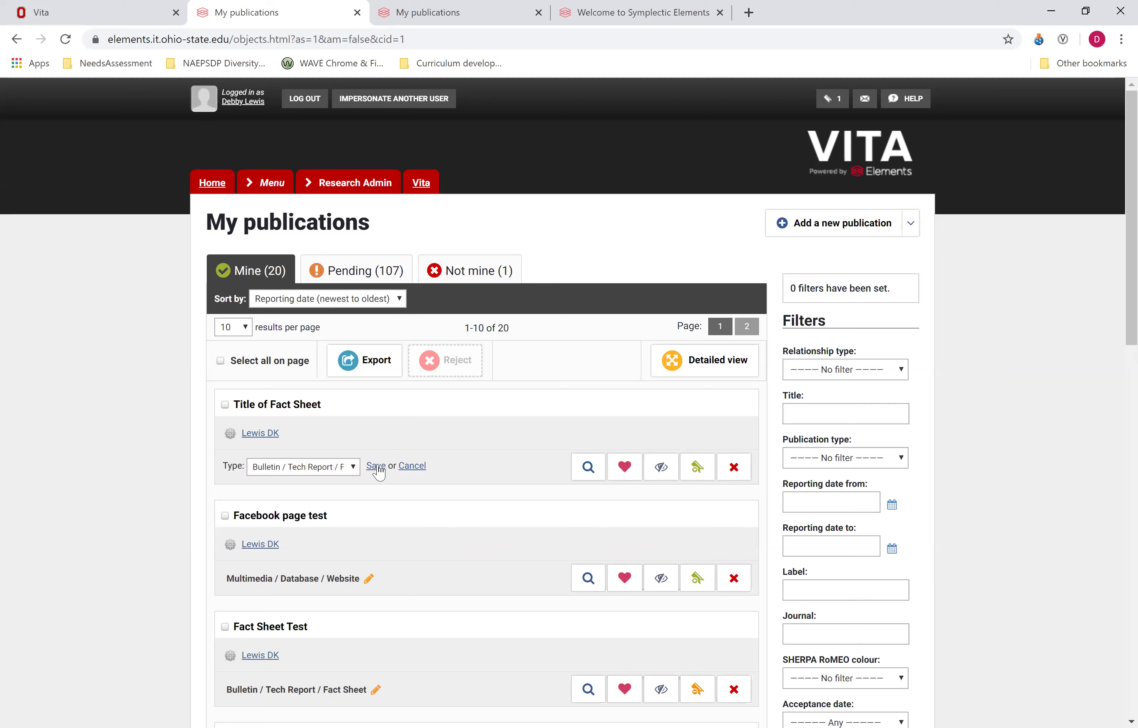
{"action": "left_click", "coordinate": [353, 467]}
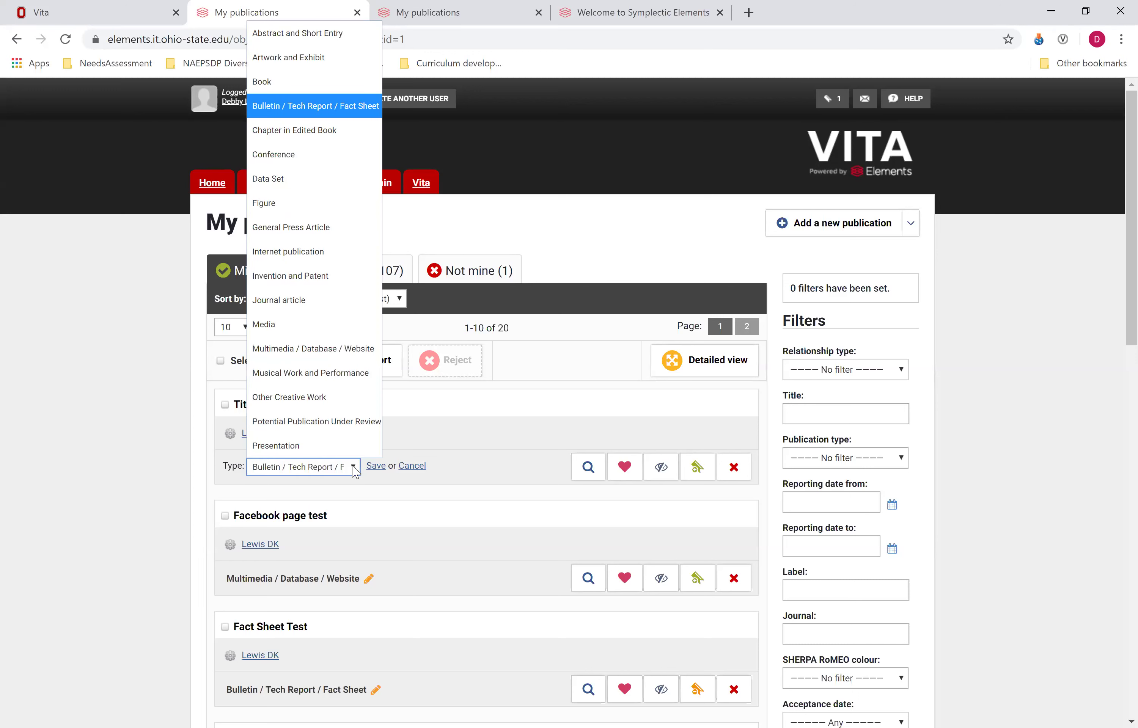
{"action": "left_click", "coordinate": [357, 330]}
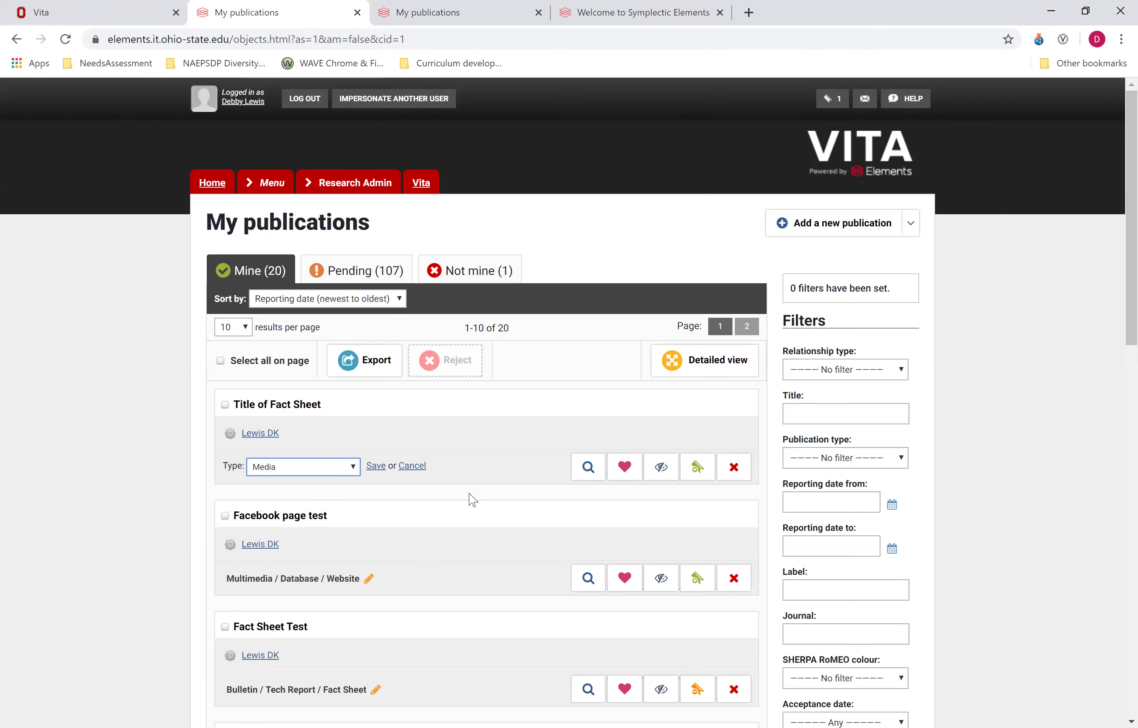
{"action": "left_click", "coordinate": [375, 467]}
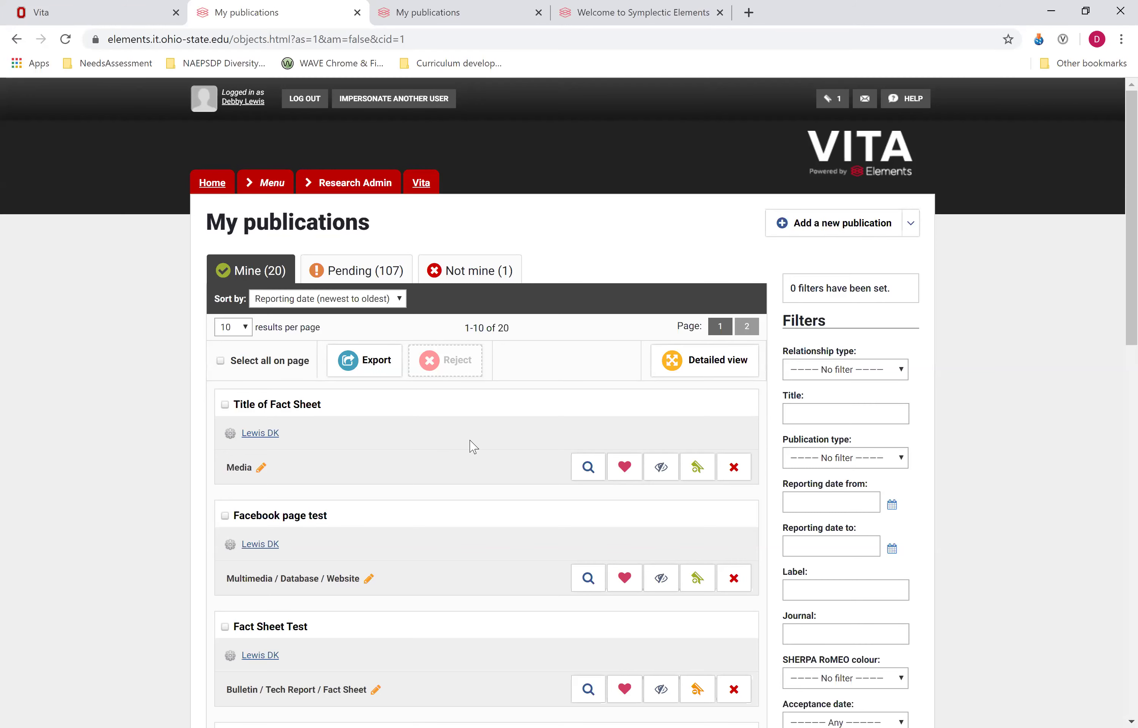
Open the Title of Fact Sheet record for editing and examine the media form's guidance and required fields
{"action": "left_click", "coordinate": [306, 407]}
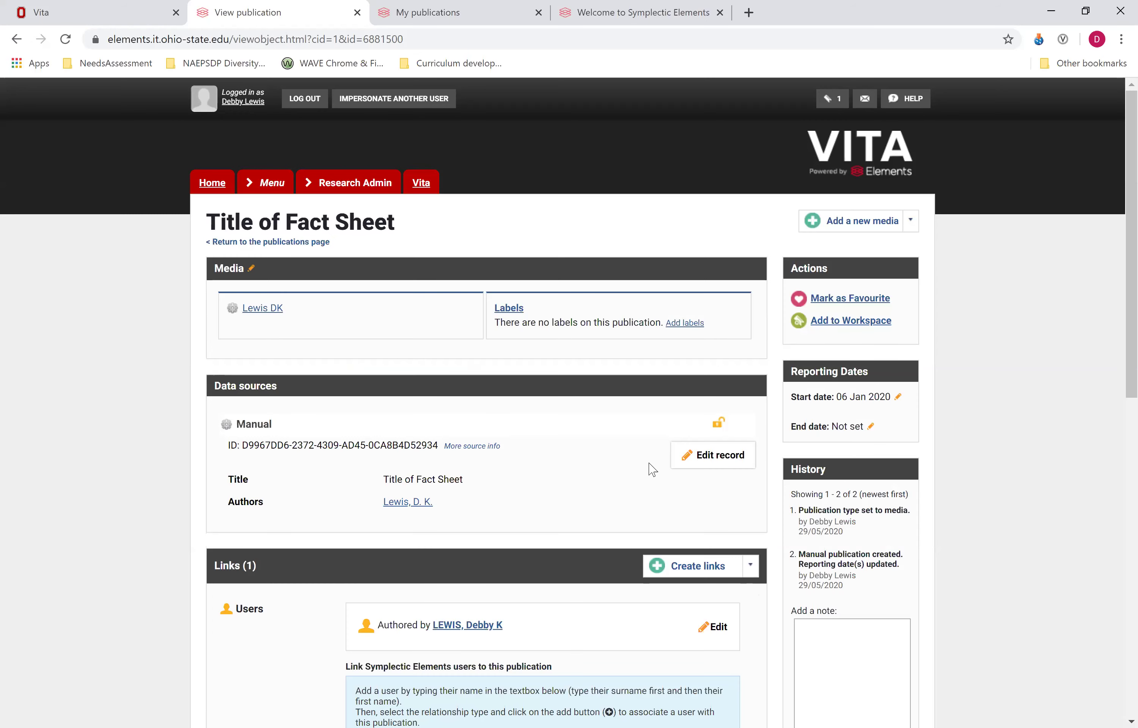
{"action": "left_click", "coordinate": [717, 467]}
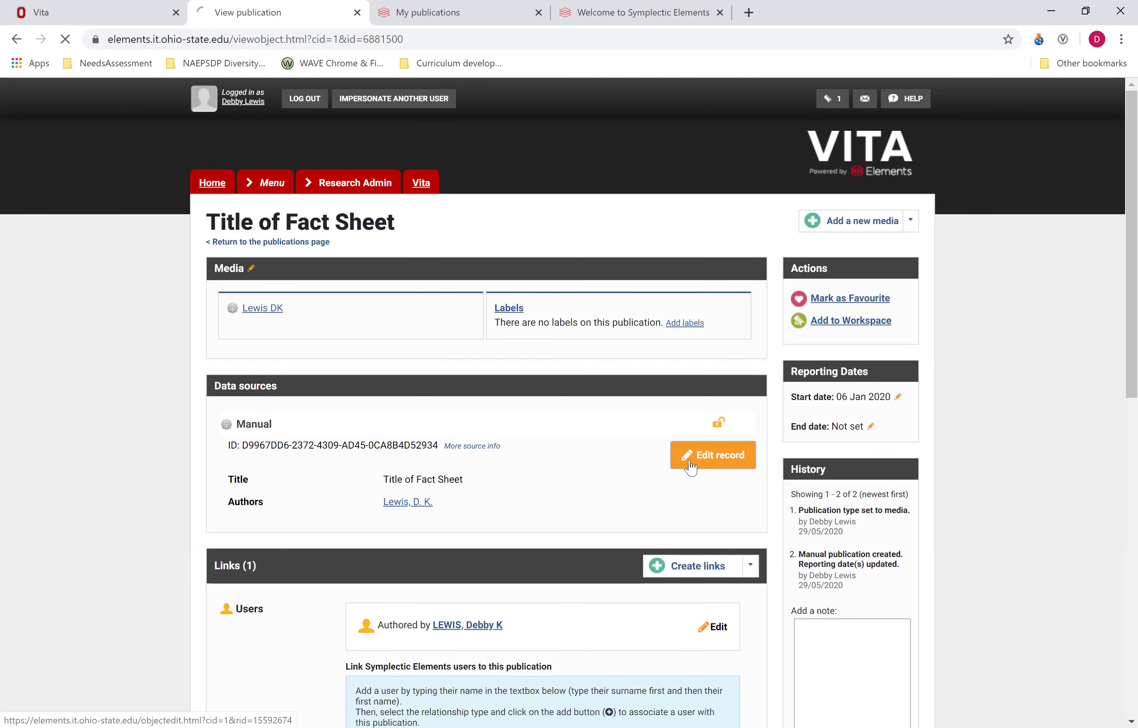
{"action": "scroll", "coordinate": [718, 550], "scroll_direction": "down", "scroll_amount": 6}
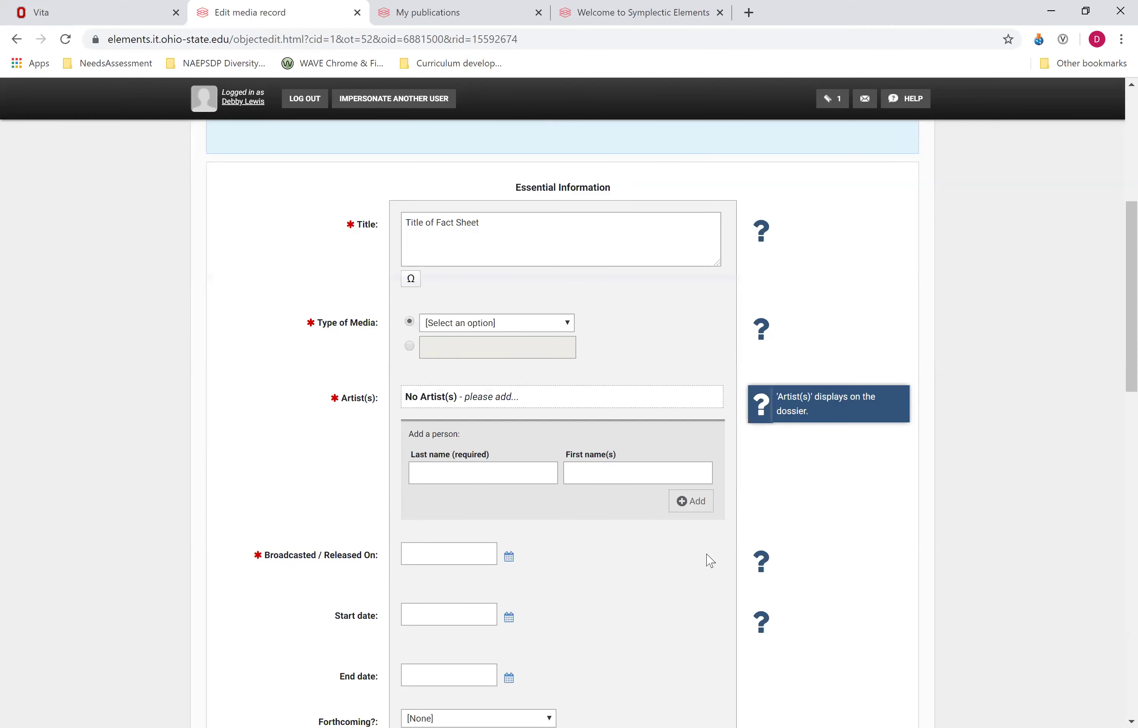
{"action": "scroll", "coordinate": [733, 408], "scroll_direction": "down", "scroll_amount": 3}
{"action": "scroll", "coordinate": [627, 530], "scroll_direction": "down", "scroll_amount": 2}
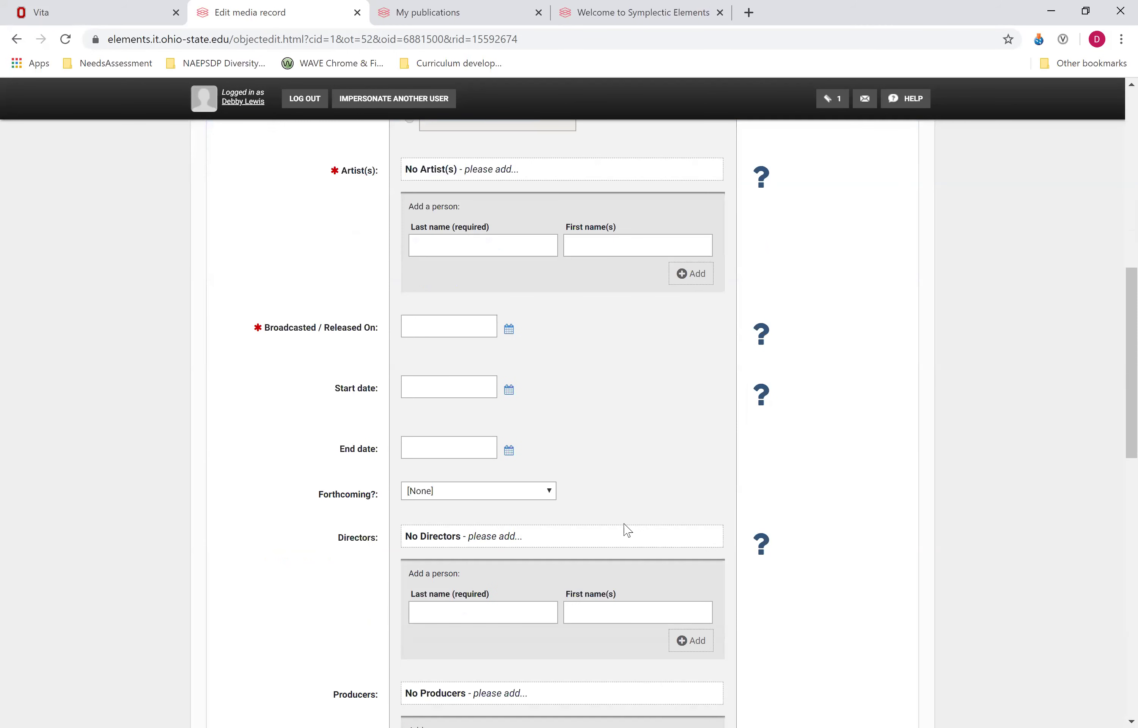
{"action": "scroll", "coordinate": [628, 530], "scroll_direction": "up", "scroll_amount": 5}
{"action": "scroll", "coordinate": [684, 450], "scroll_direction": "up", "scroll_amount": 2}
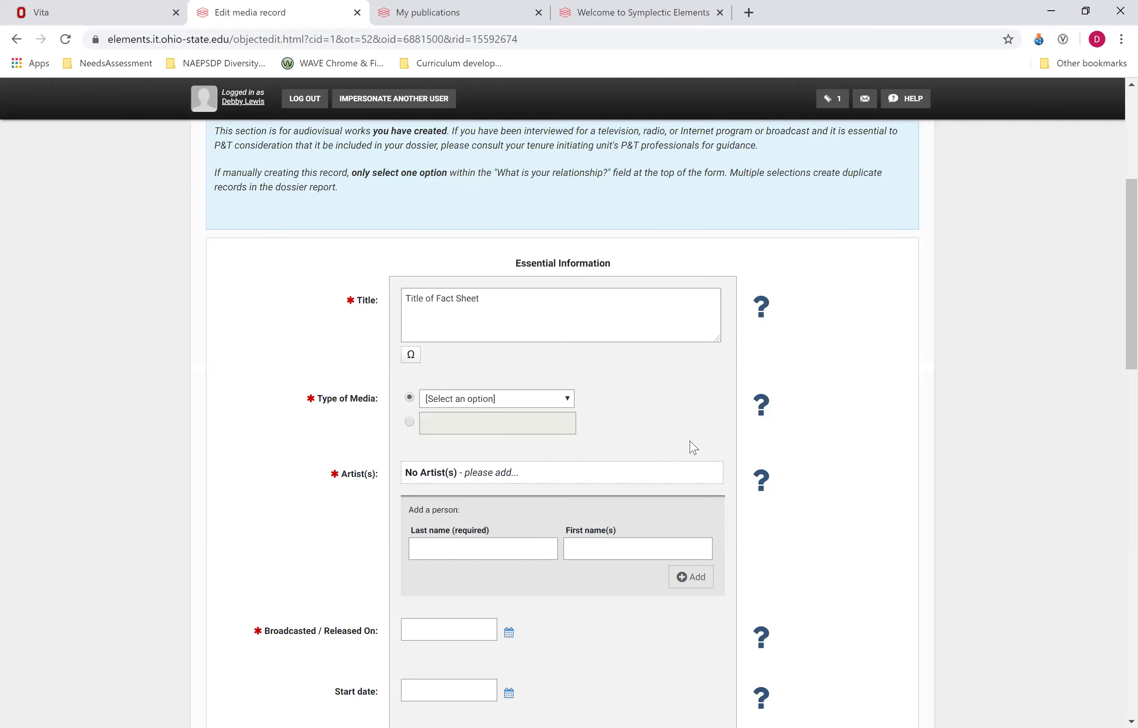
{"action": "scroll", "coordinate": [693, 448], "scroll_direction": "up", "scroll_amount": 8}
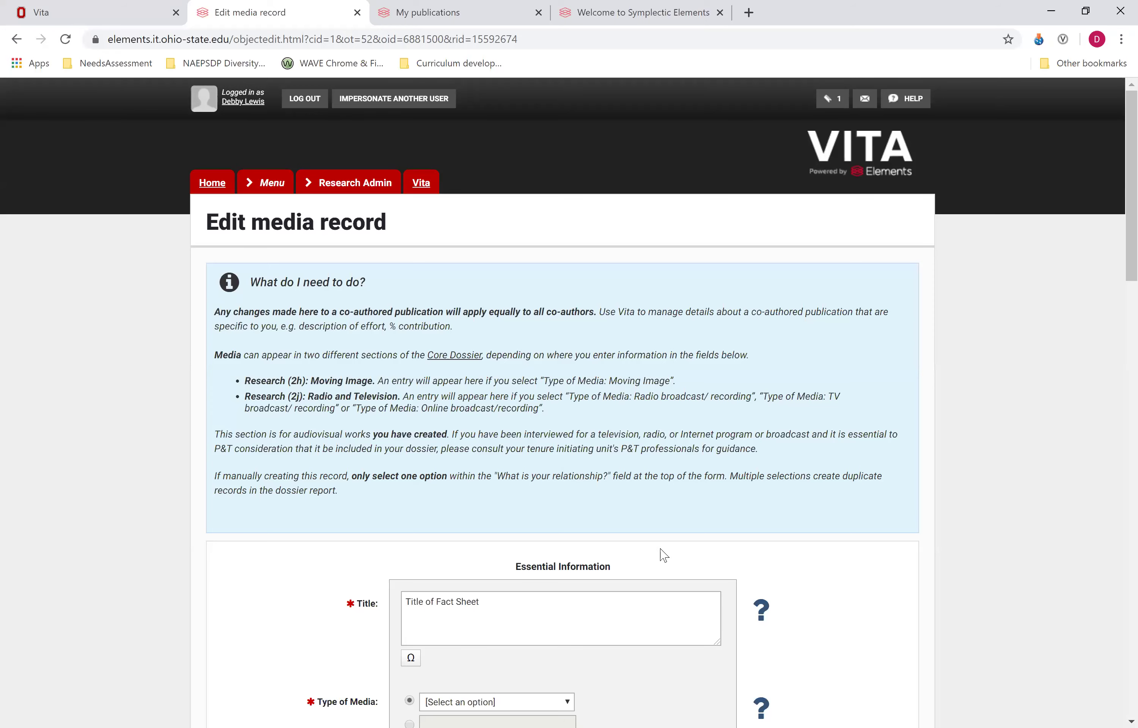
{"action": "scroll", "coordinate": [664, 555], "scroll_direction": "down", "scroll_amount": 5}
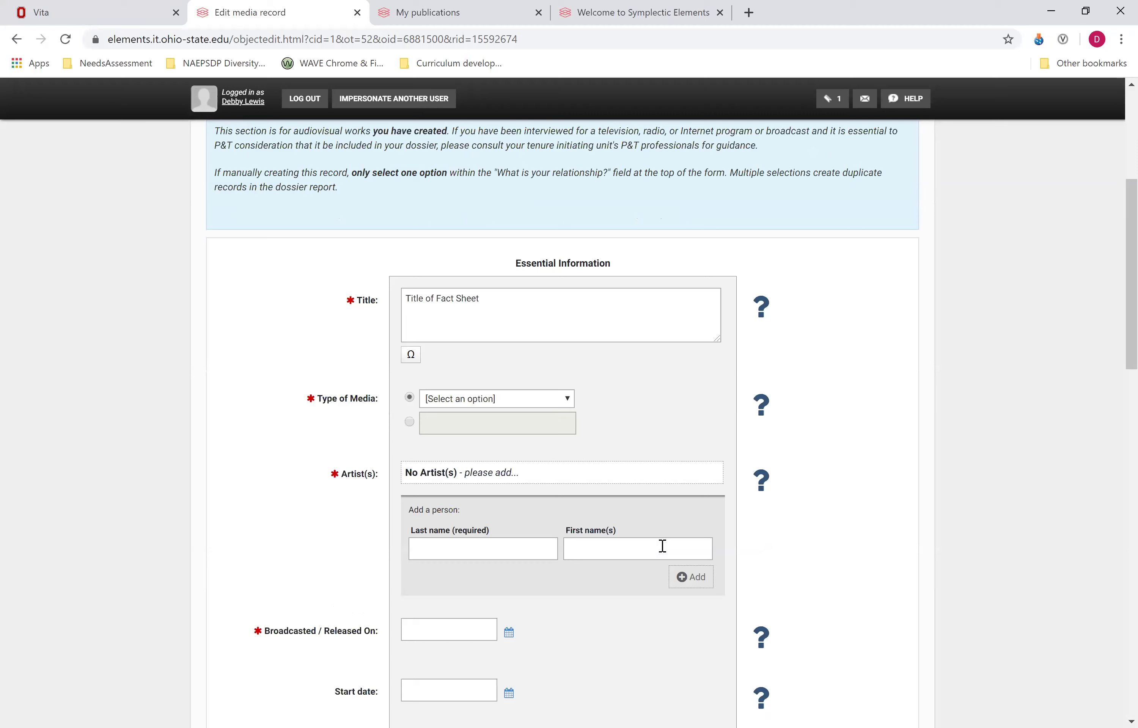
Review the media form's guidance and required fields, and return to the My publications list
{"action": "scroll", "coordinate": [666, 483], "scroll_direction": "up", "scroll_amount": 5}
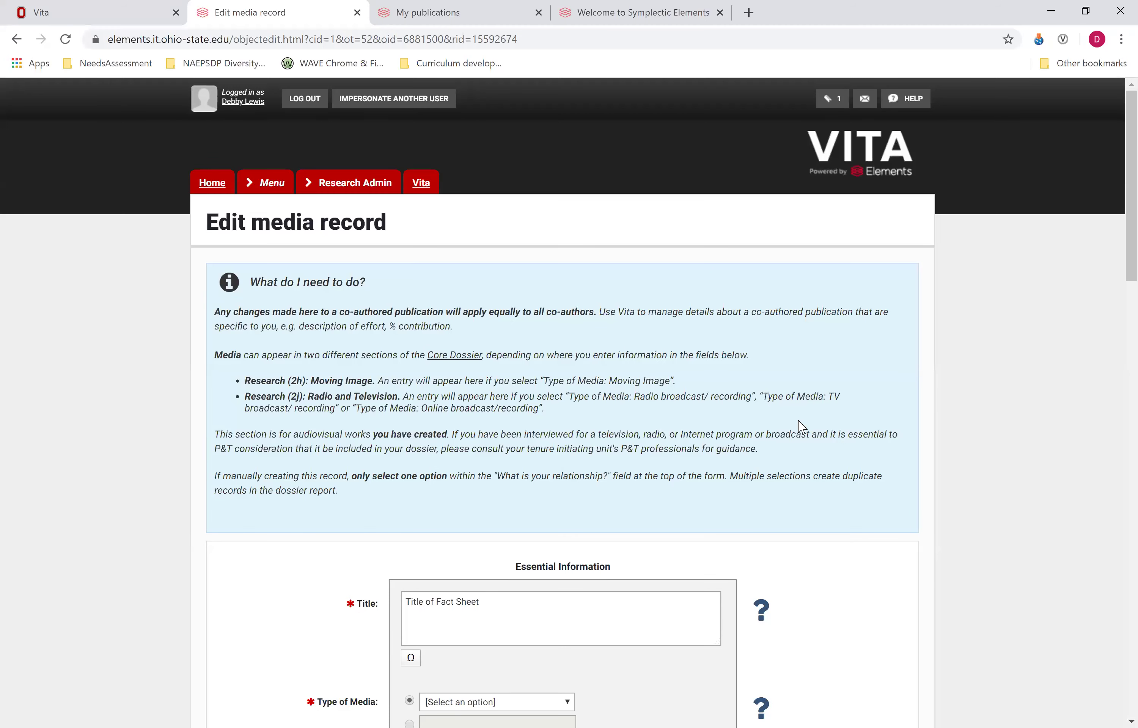
{"action": "scroll", "coordinate": [403, 326], "scroll_direction": "down", "scroll_amount": 6}
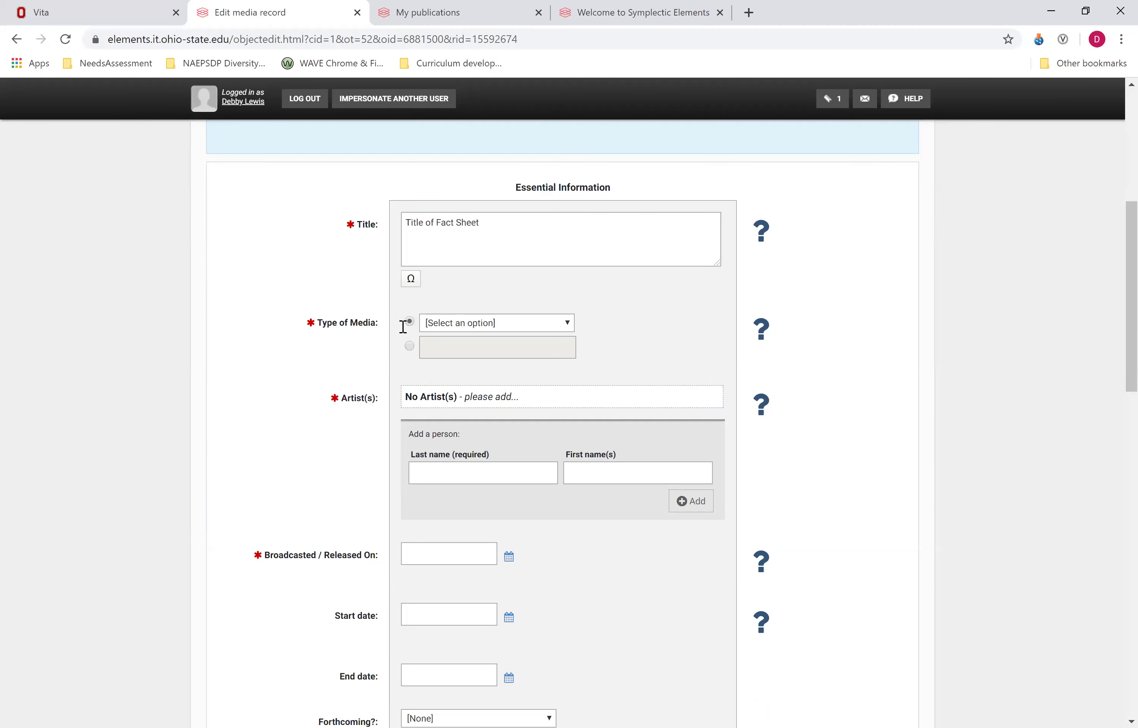
{"action": "scroll", "coordinate": [269, 189], "scroll_direction": "up", "scroll_amount": 6}
{"action": "left_click", "coordinate": [270, 186]}
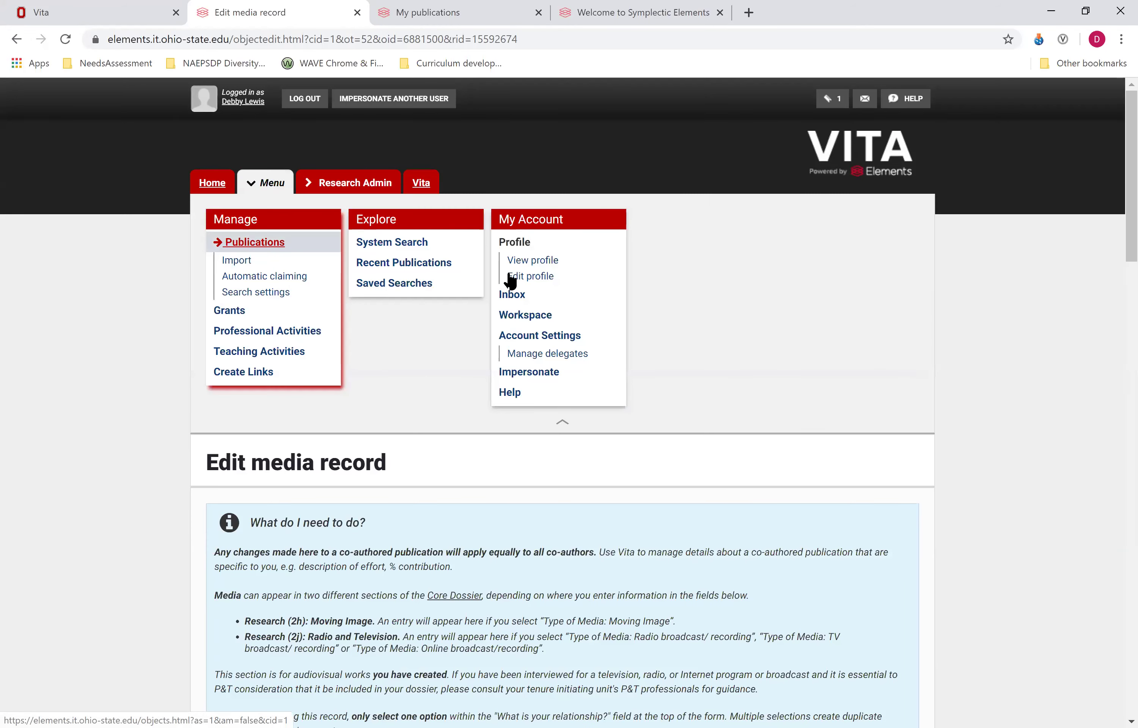
{"action": "key", "text": "Return"}
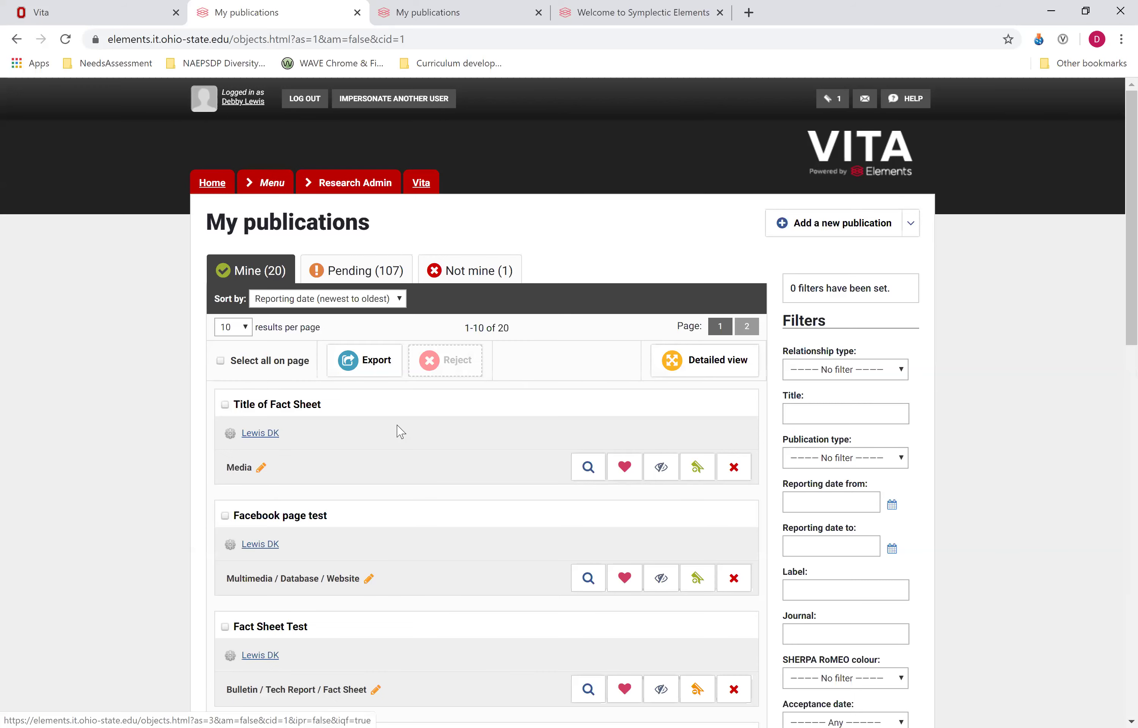
Change the type of the Title of Fact Sheet publication to Multimedia / Database / Website and save it
{"action": "left_click", "coordinate": [261, 468]}
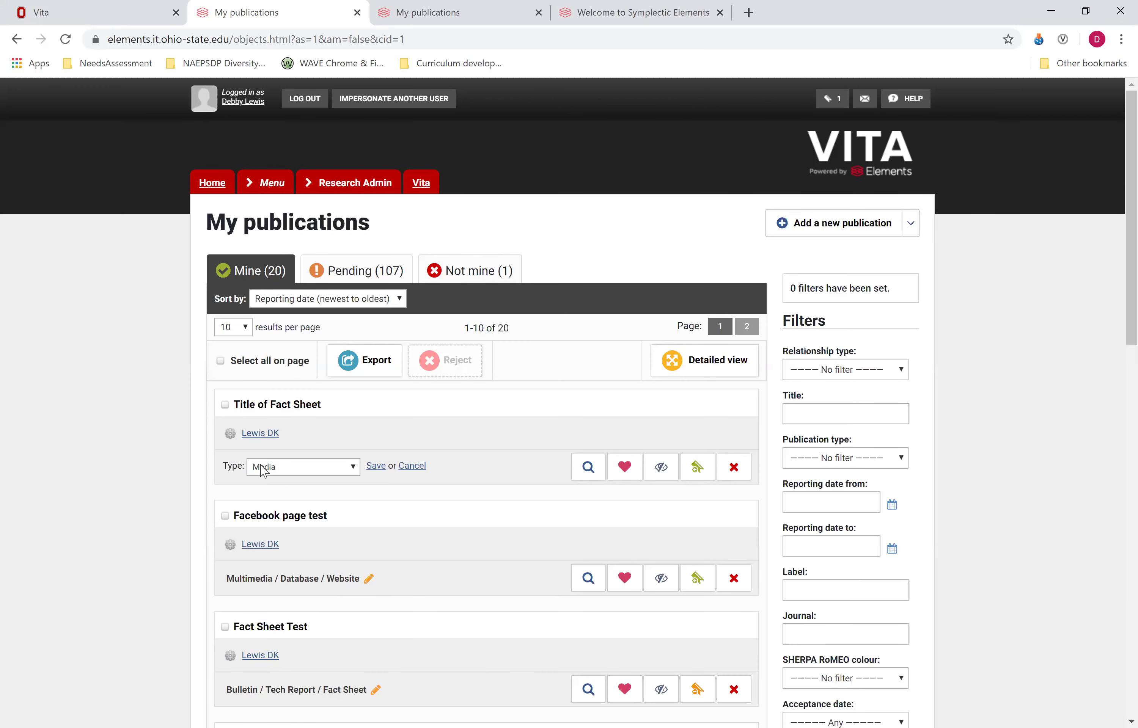
{"action": "left_click", "coordinate": [356, 465]}
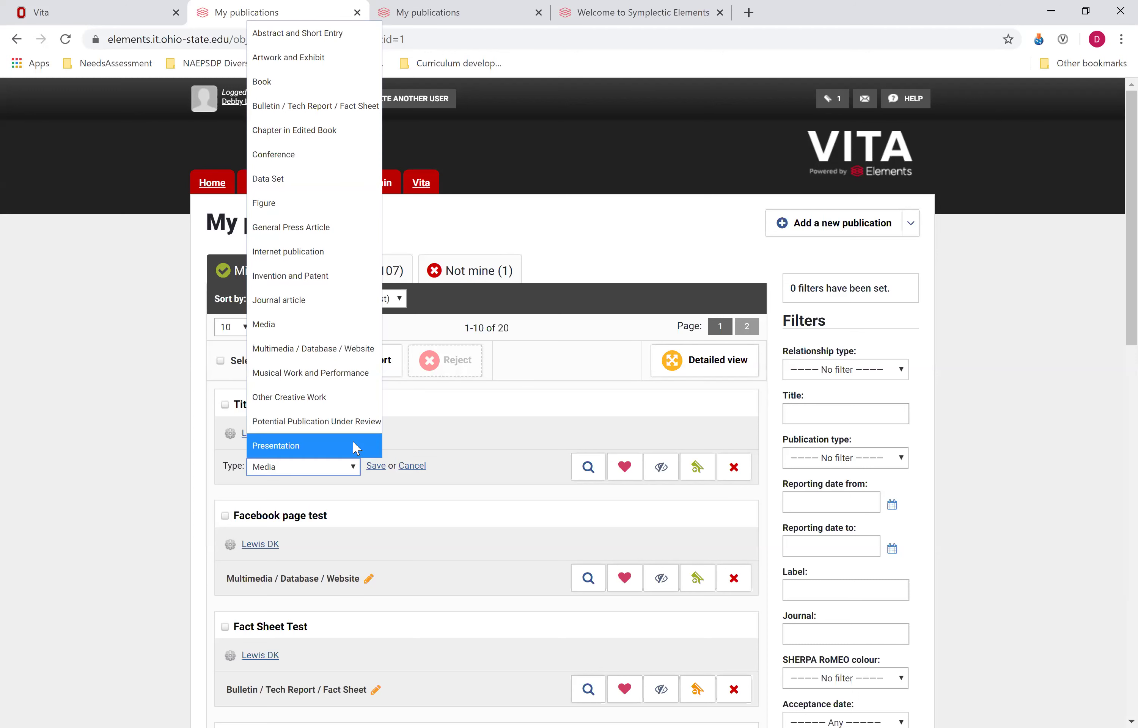
{"action": "left_click", "coordinate": [352, 354]}
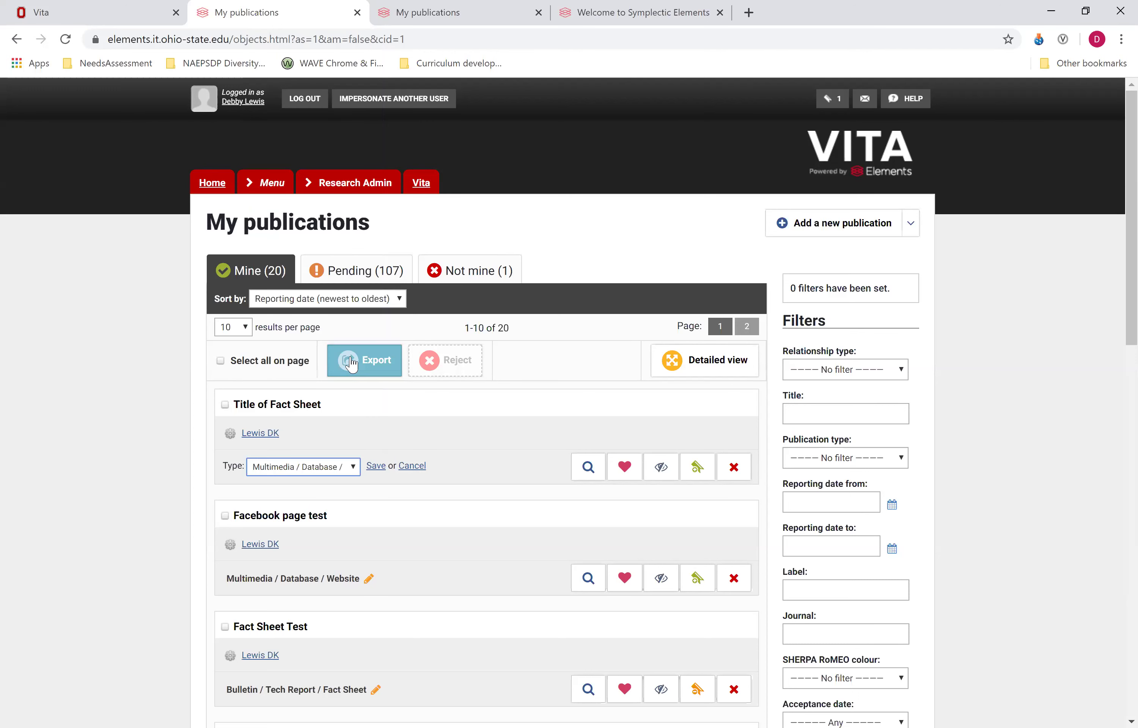
{"action": "left_click", "coordinate": [376, 466]}
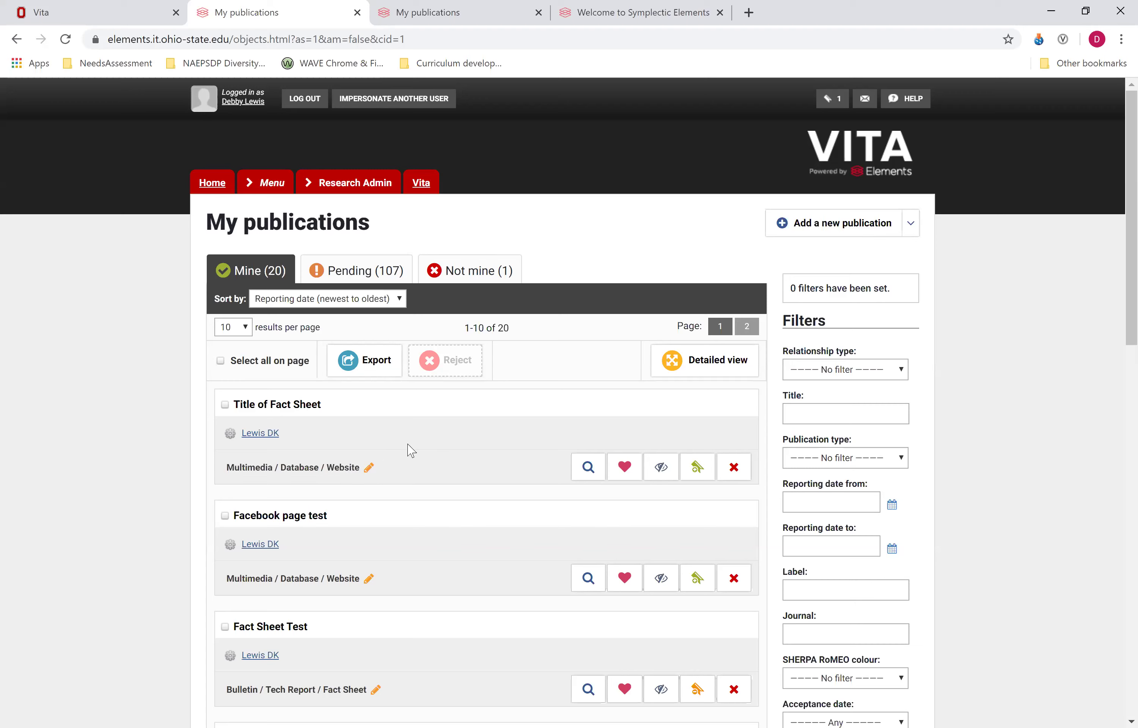
Open the My professional activities list and look through its entries and their activity types
{"action": "left_click", "coordinate": [266, 186]}
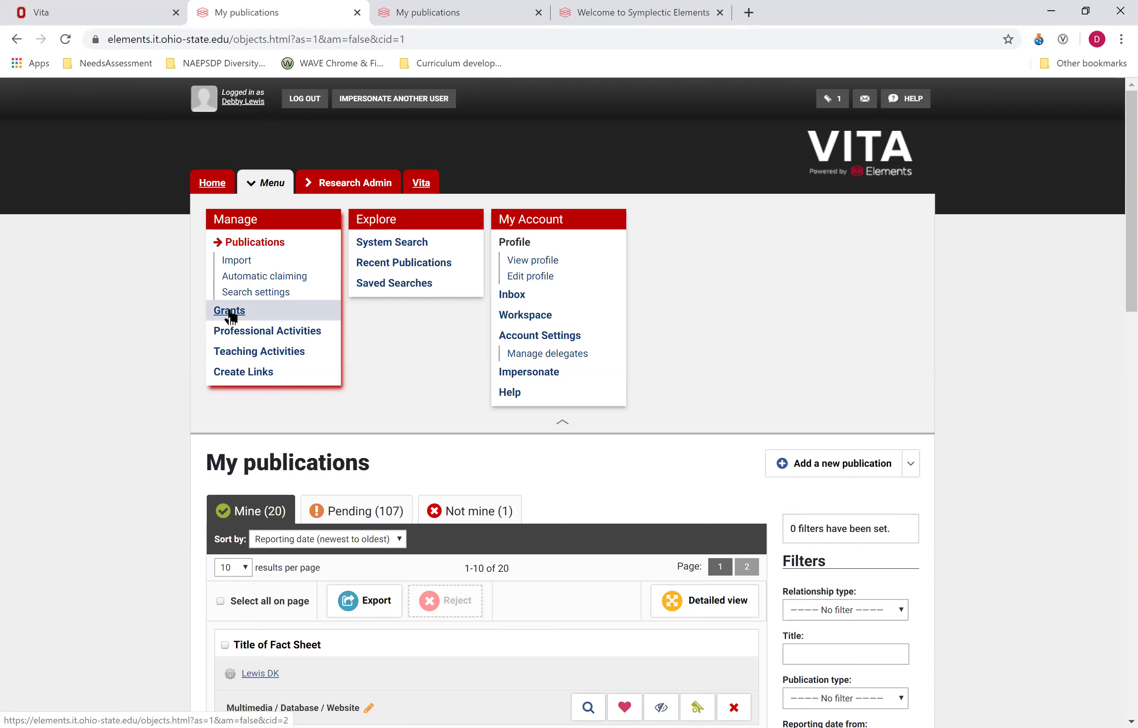
{"action": "left_click", "coordinate": [262, 334]}
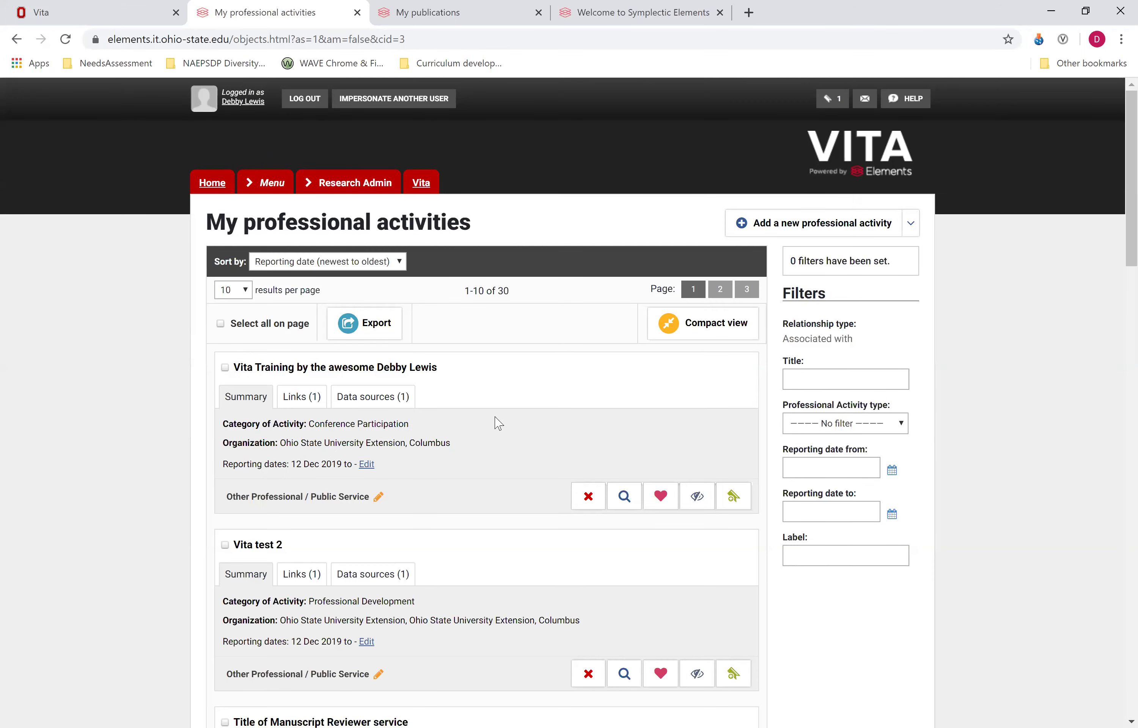
{"action": "scroll", "coordinate": [498, 424], "scroll_direction": "down", "scroll_amount": 2}
{"action": "scroll", "coordinate": [498, 423], "scroll_direction": "down", "scroll_amount": 6}
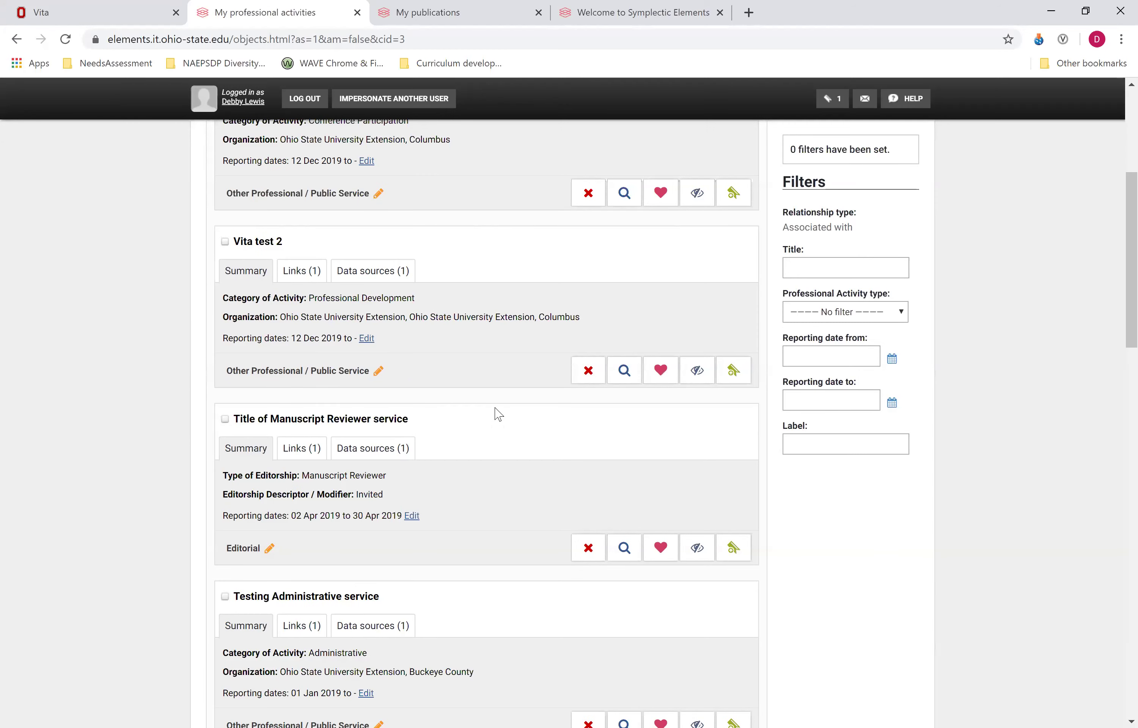
{"action": "scroll", "coordinate": [491, 434], "scroll_direction": "up", "scroll_amount": 4}
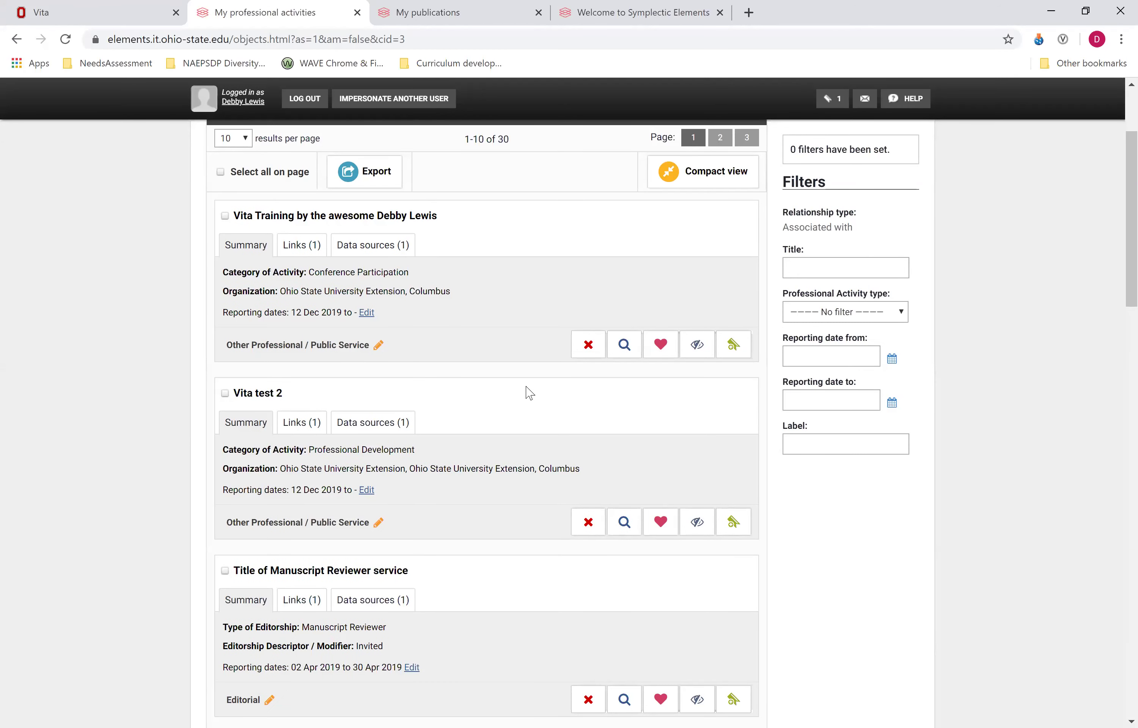
{"action": "scroll", "coordinate": [526, 397], "scroll_direction": "down", "scroll_amount": 6}
{"action": "scroll", "coordinate": [506, 390], "scroll_direction": "down", "scroll_amount": 4}
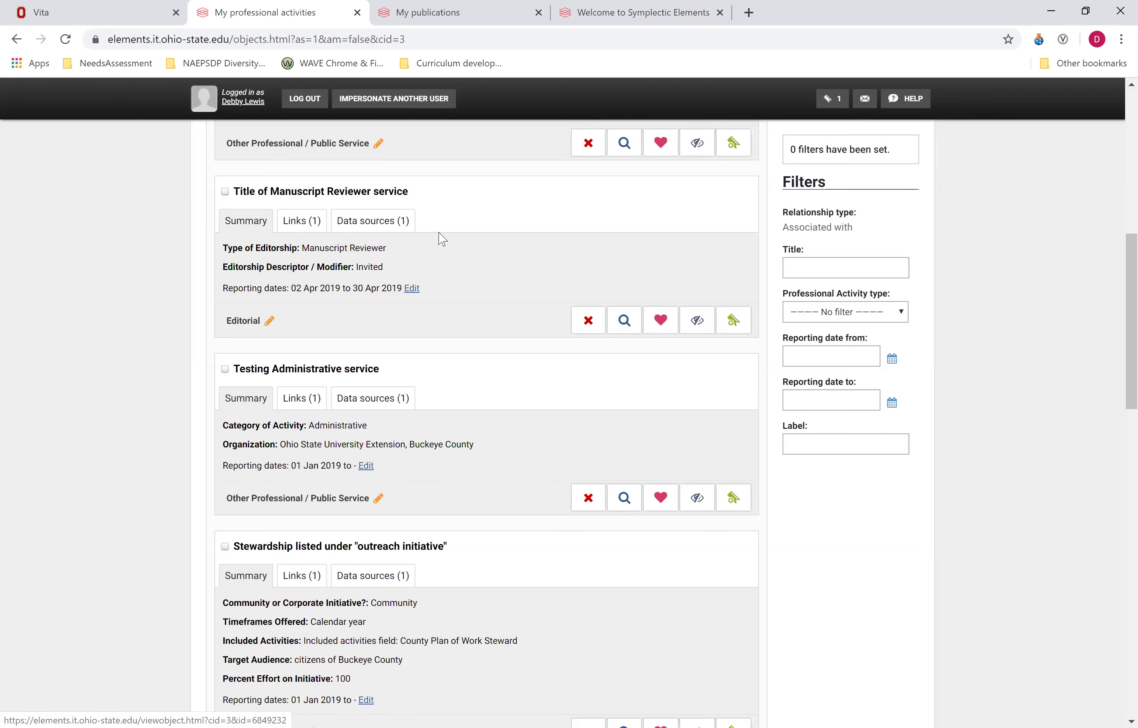
{"action": "left_click", "coordinate": [237, 329]}
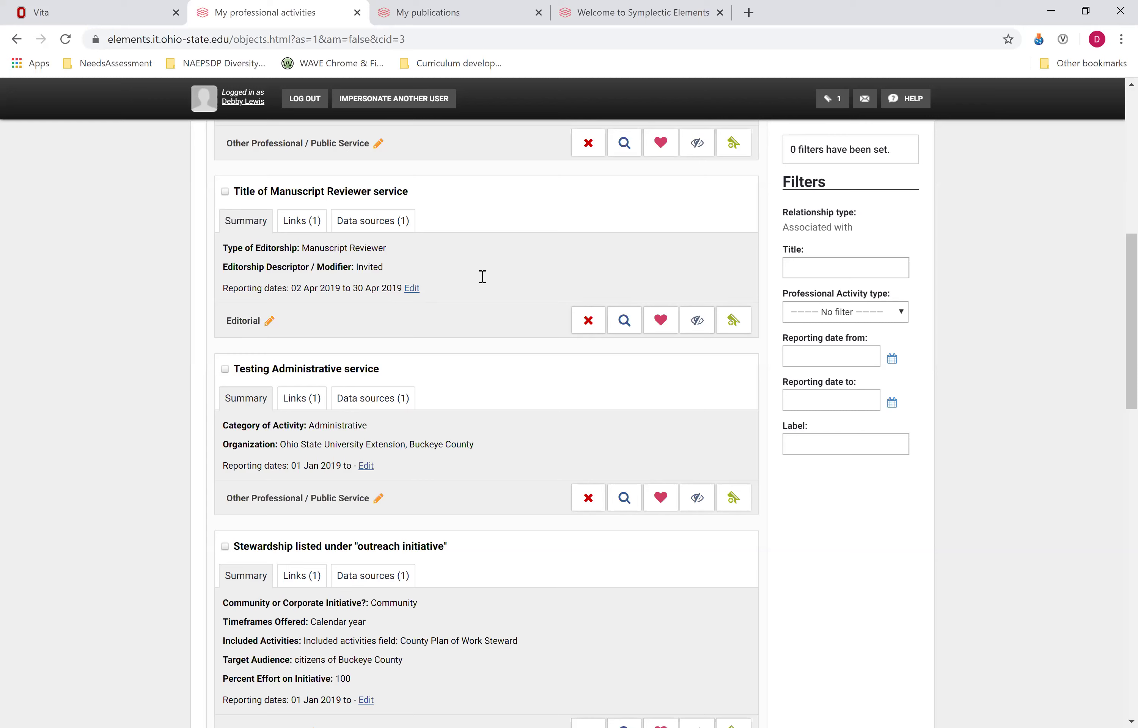
View the details of the Title of Manuscript Reviewer service activity and return to the professional activities list
{"action": "left_click", "coordinate": [325, 192]}
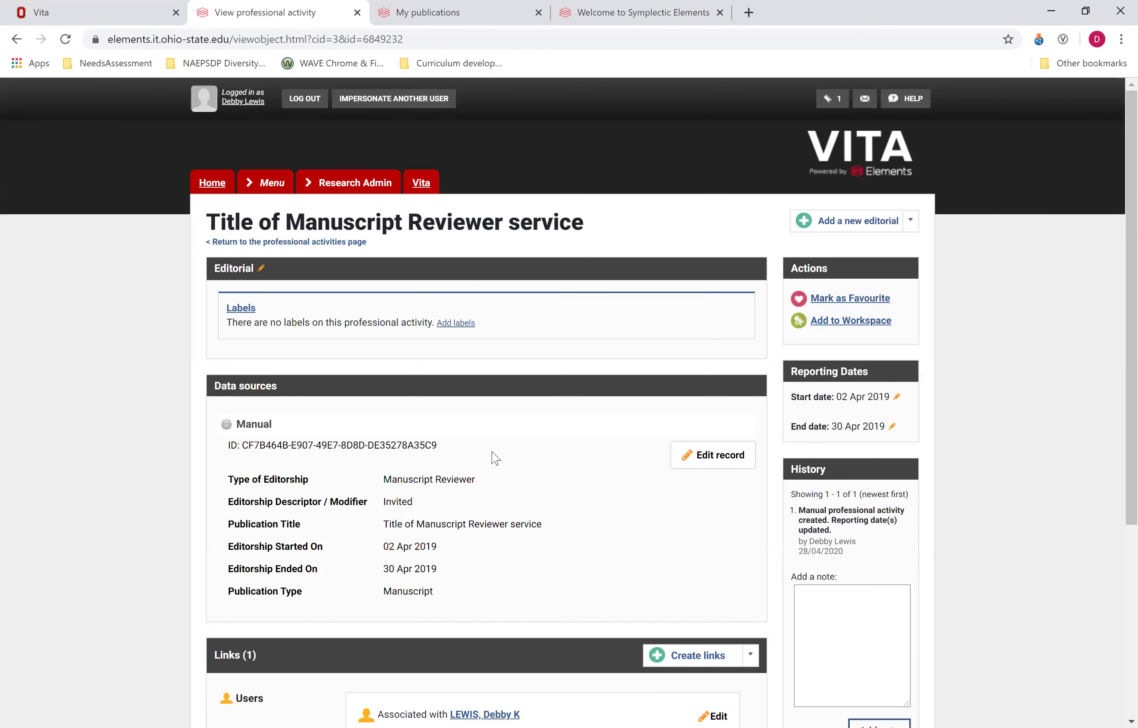
{"action": "scroll", "coordinate": [721, 308], "scroll_direction": "down", "scroll_amount": 3}
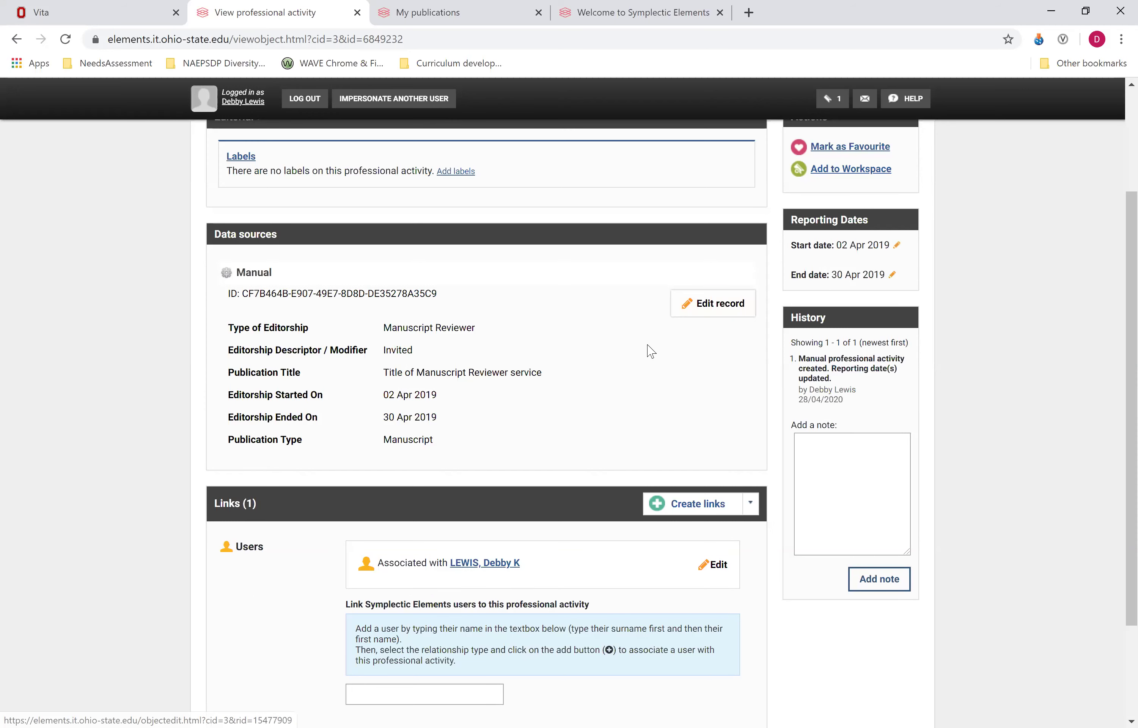
{"action": "scroll", "coordinate": [562, 324], "scroll_direction": "up", "scroll_amount": 3}
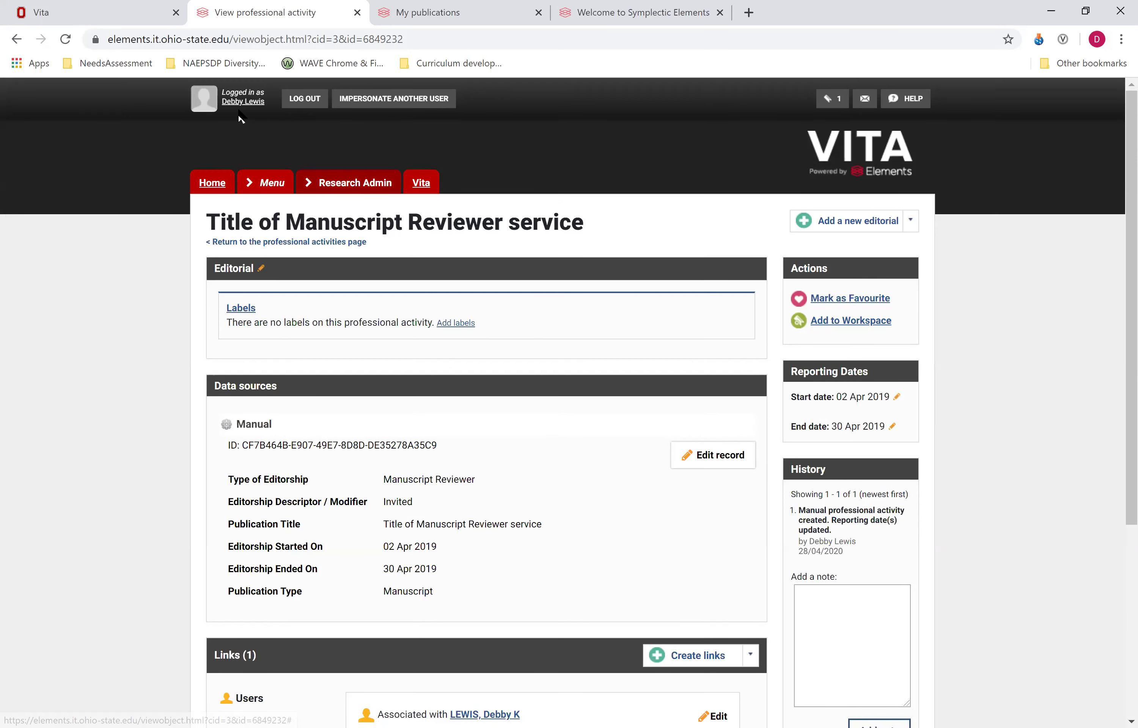
{"action": "left_click", "coordinate": [16, 38]}
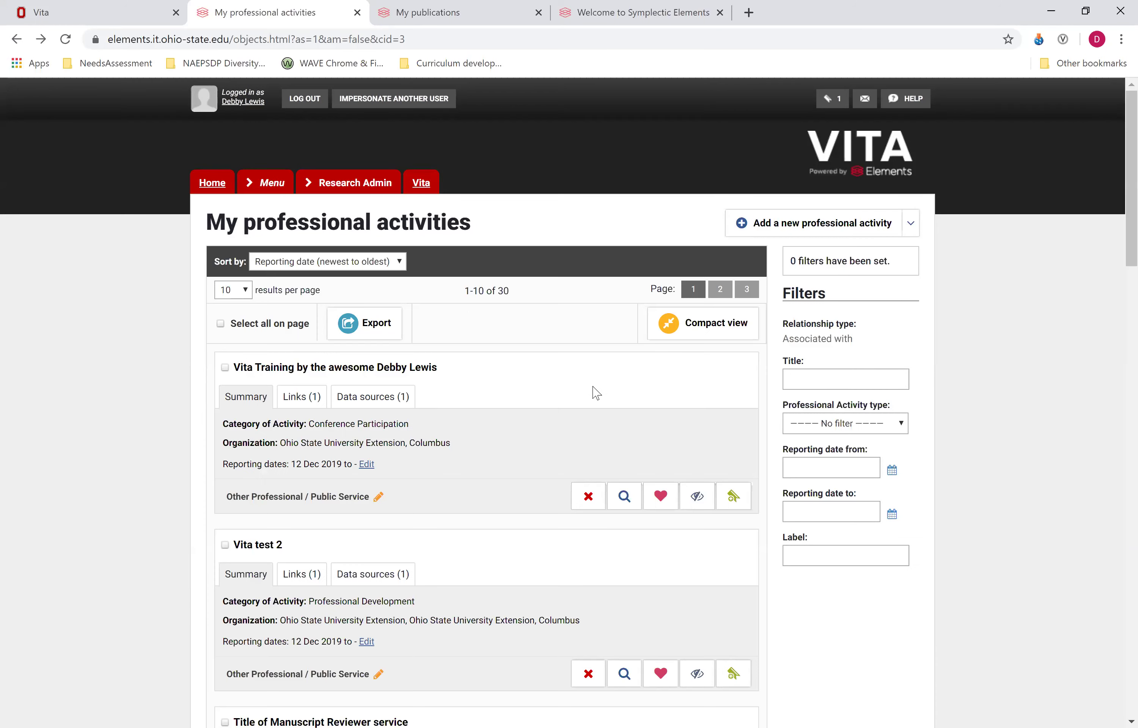
Start a new membership record and enter "Group or section" as its group or section
{"action": "left_click", "coordinate": [911, 225]}
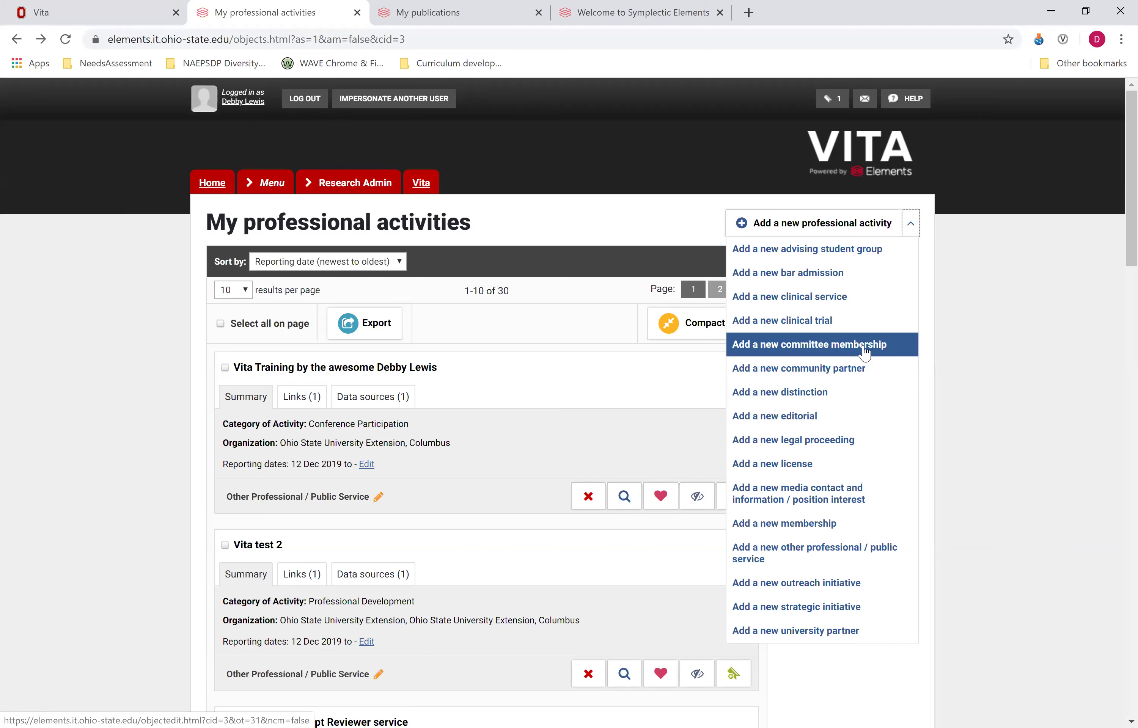
{"action": "left_click", "coordinate": [822, 530]}
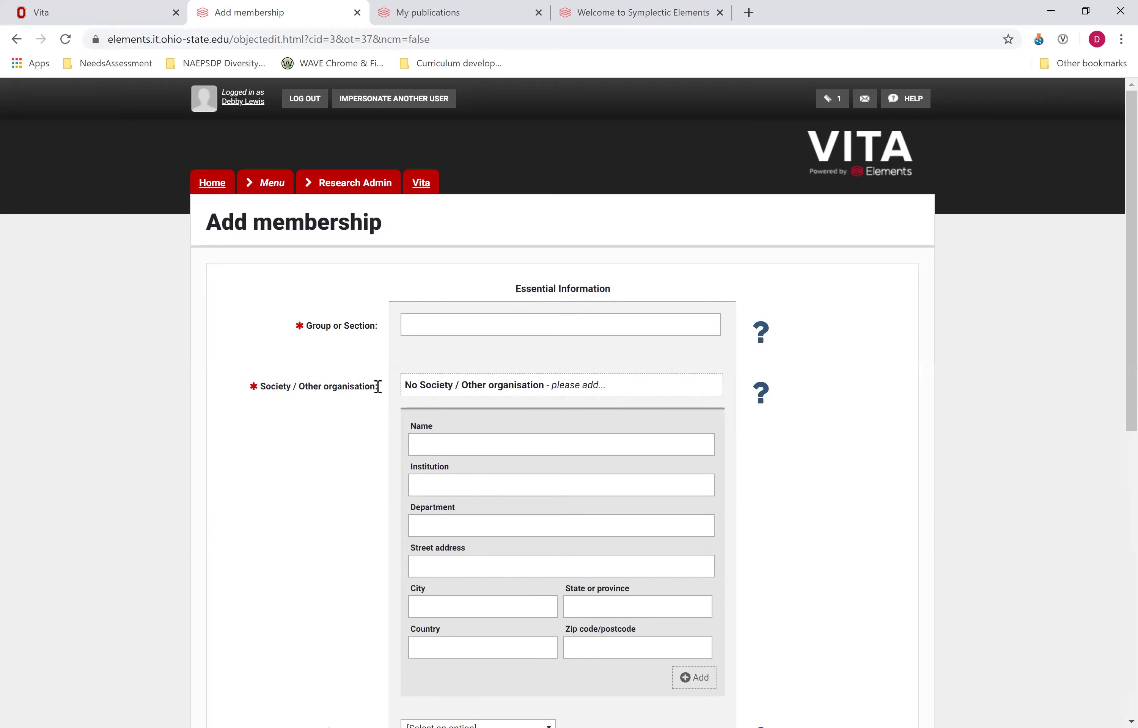
{"action": "left_click", "coordinate": [624, 386]}
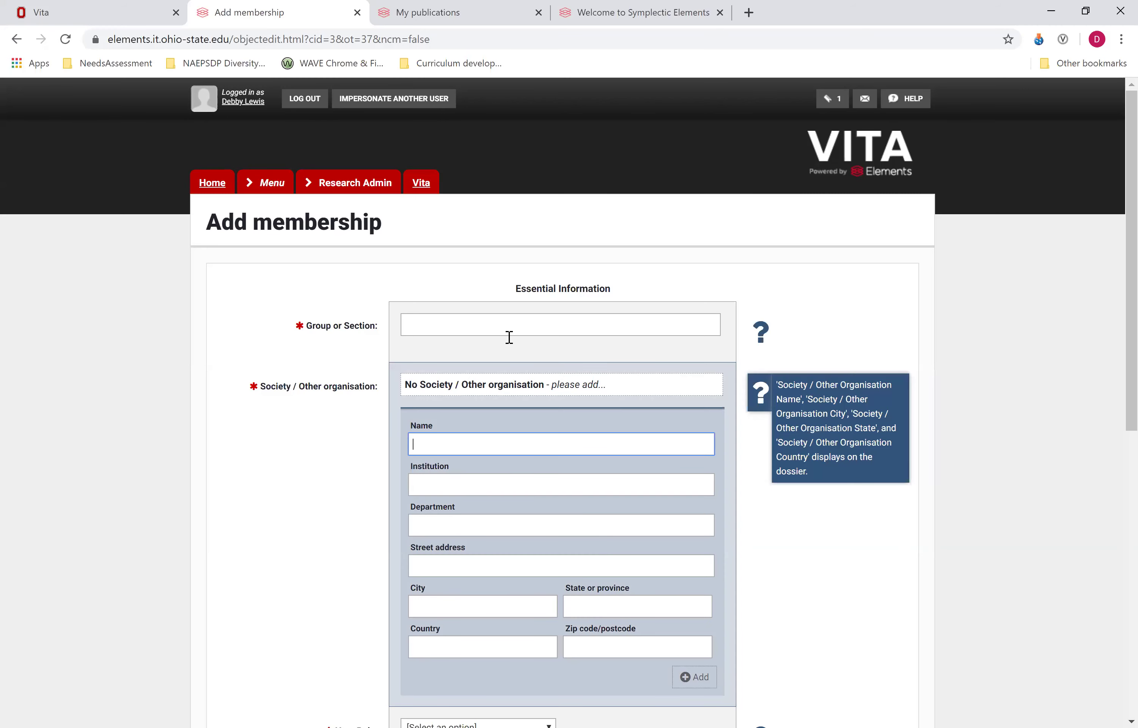
{"action": "left_click", "coordinate": [476, 319]}
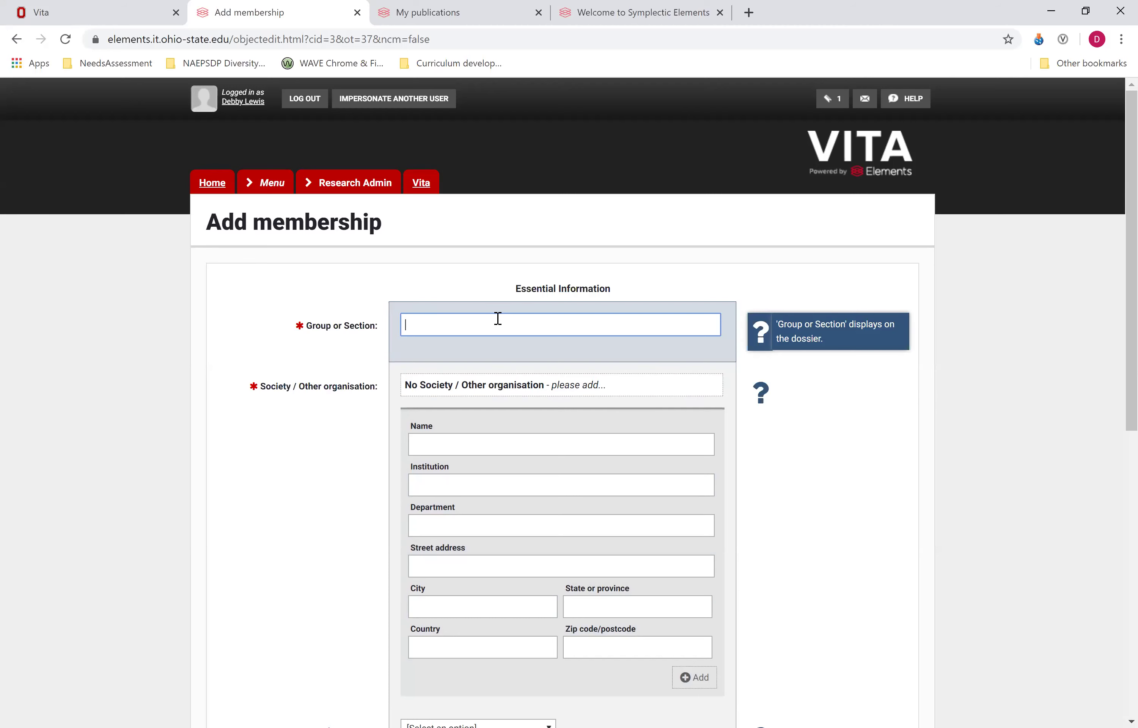
{"action": "type", "text": "G"}
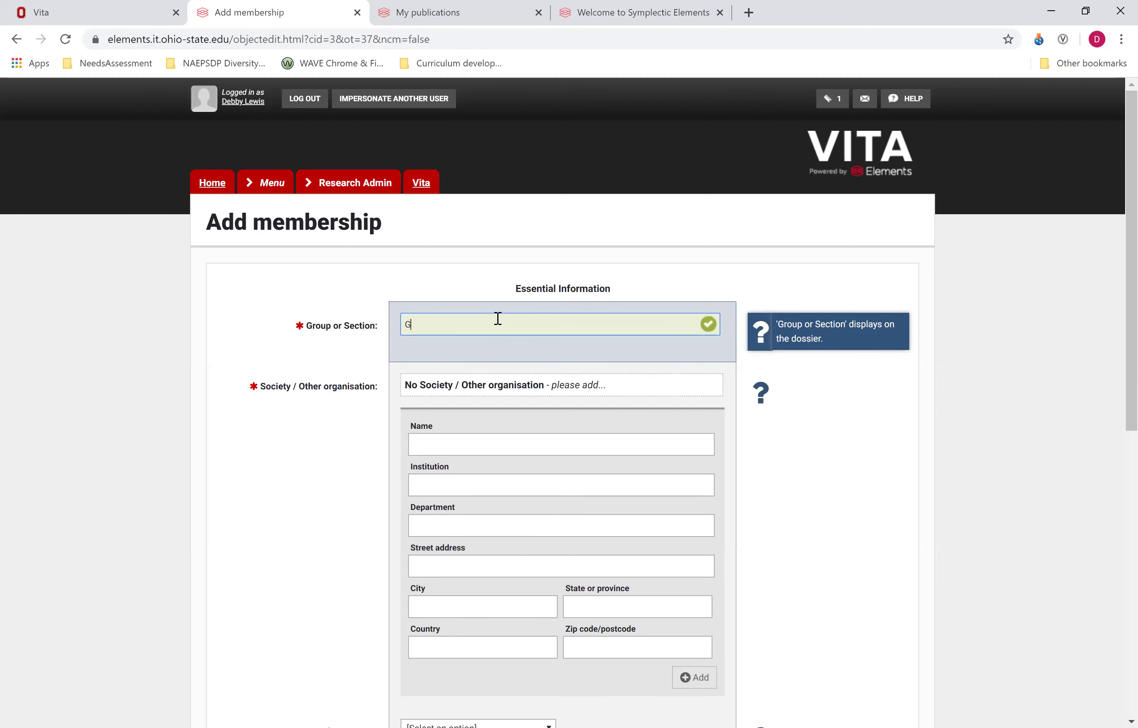
{"action": "type", "text": "roup or section"}
Examine the membership form's society or organisation fields and the options available for Your Role
{"action": "left_click", "coordinate": [631, 393]}
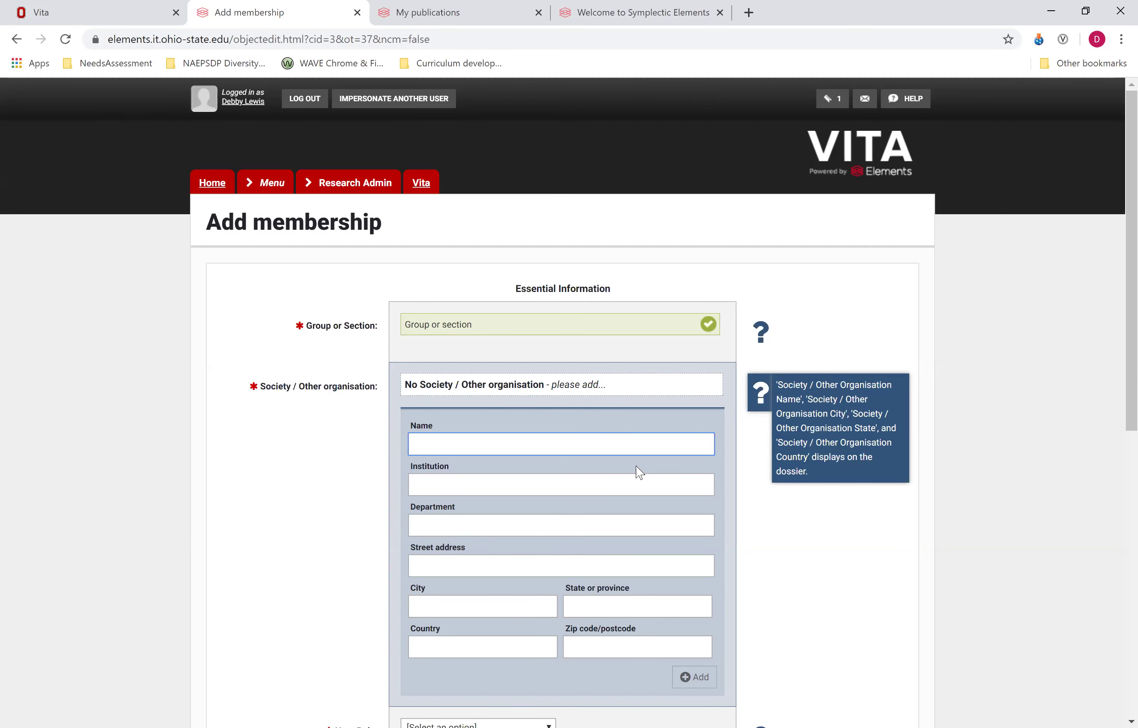
{"action": "scroll", "coordinate": [640, 473], "scroll_direction": "down", "scroll_amount": 3}
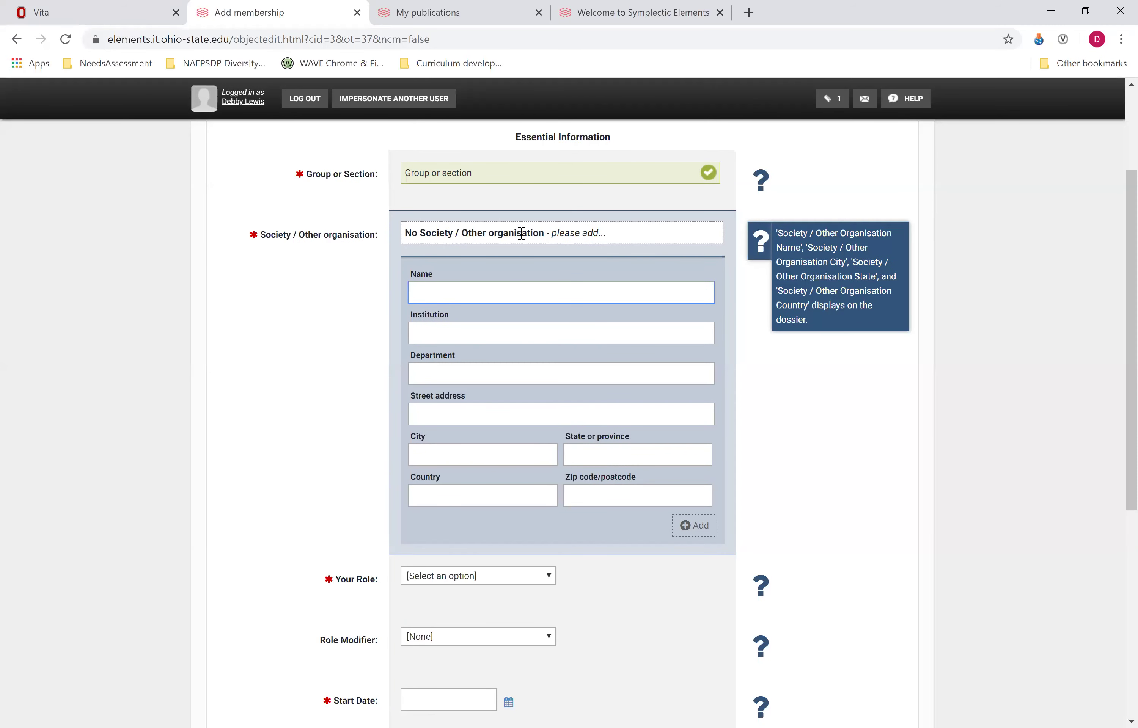
{"action": "scroll", "coordinate": [556, 544], "scroll_direction": "down", "scroll_amount": 1}
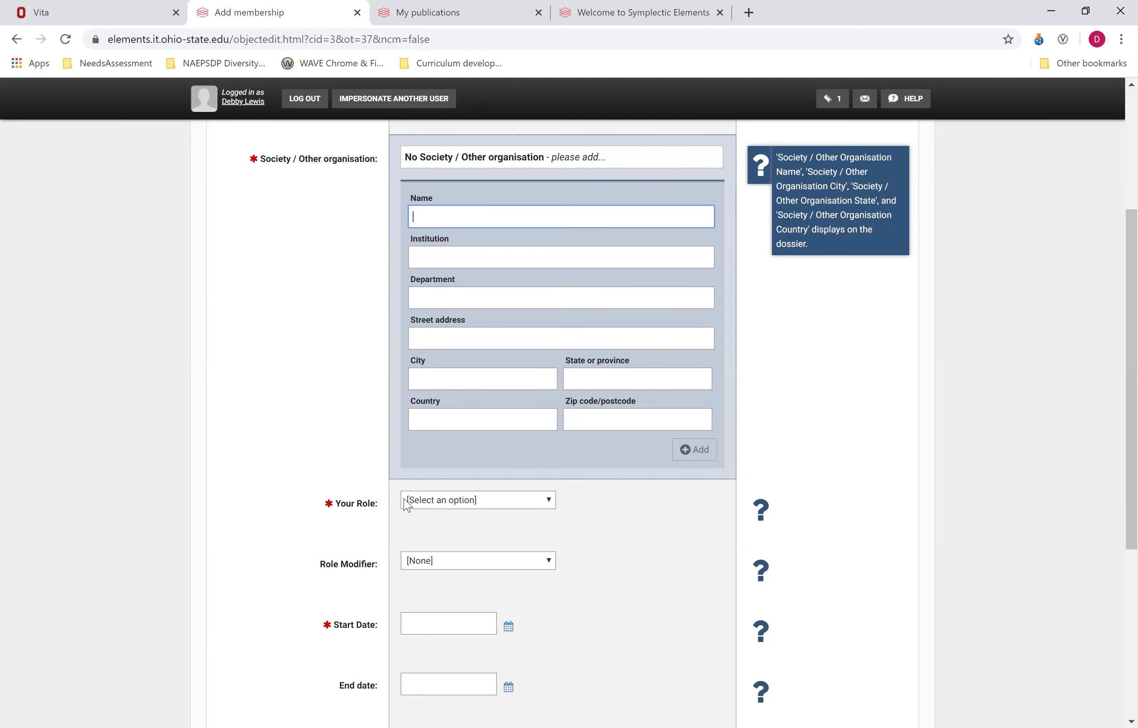
{"action": "left_click", "coordinate": [552, 500]}
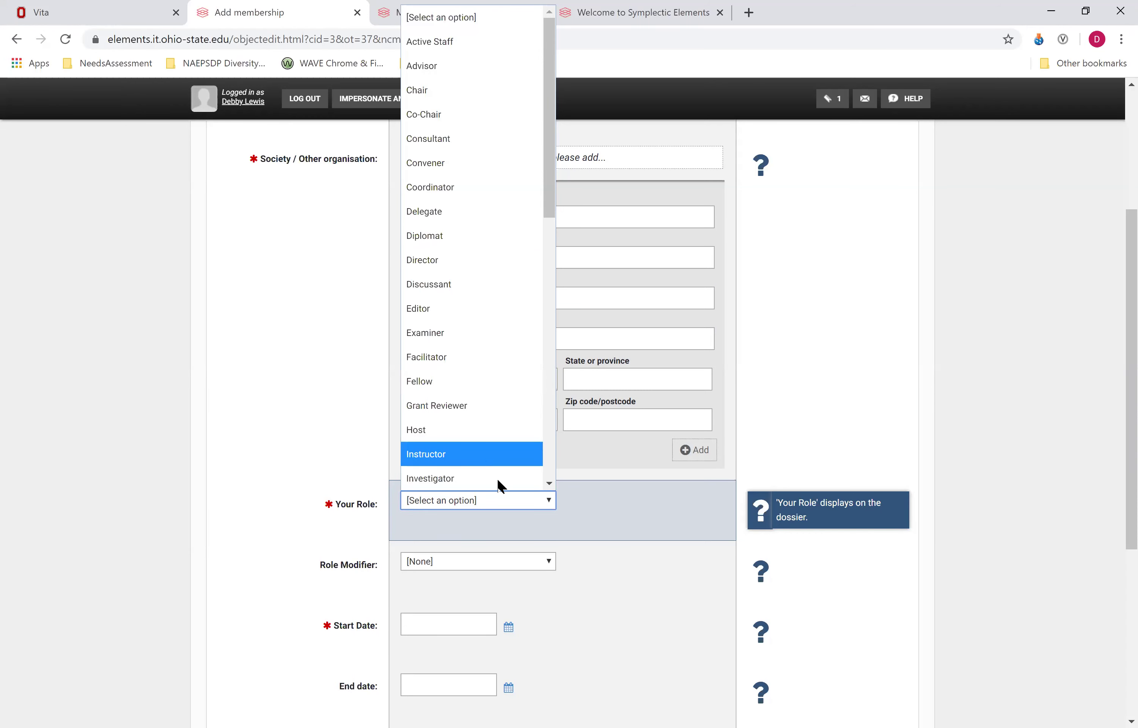
{"action": "scroll", "coordinate": [492, 307], "scroll_direction": "down", "scroll_amount": 5}
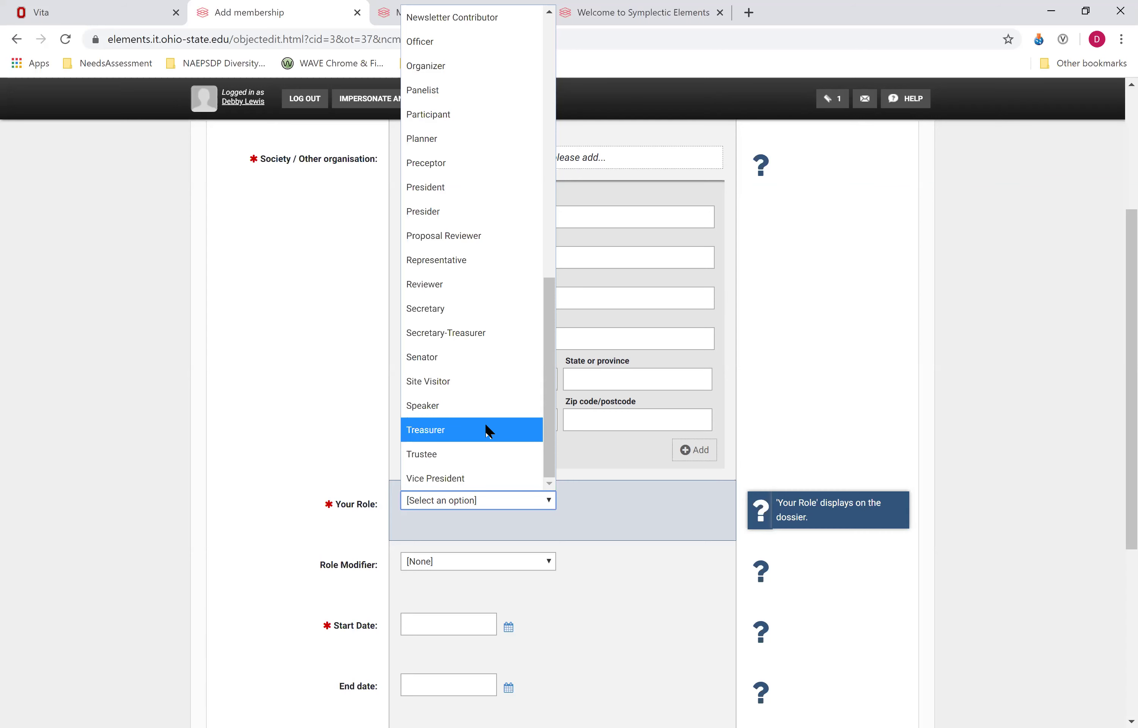
{"action": "scroll", "coordinate": [487, 426], "scroll_direction": "up", "scroll_amount": 6}
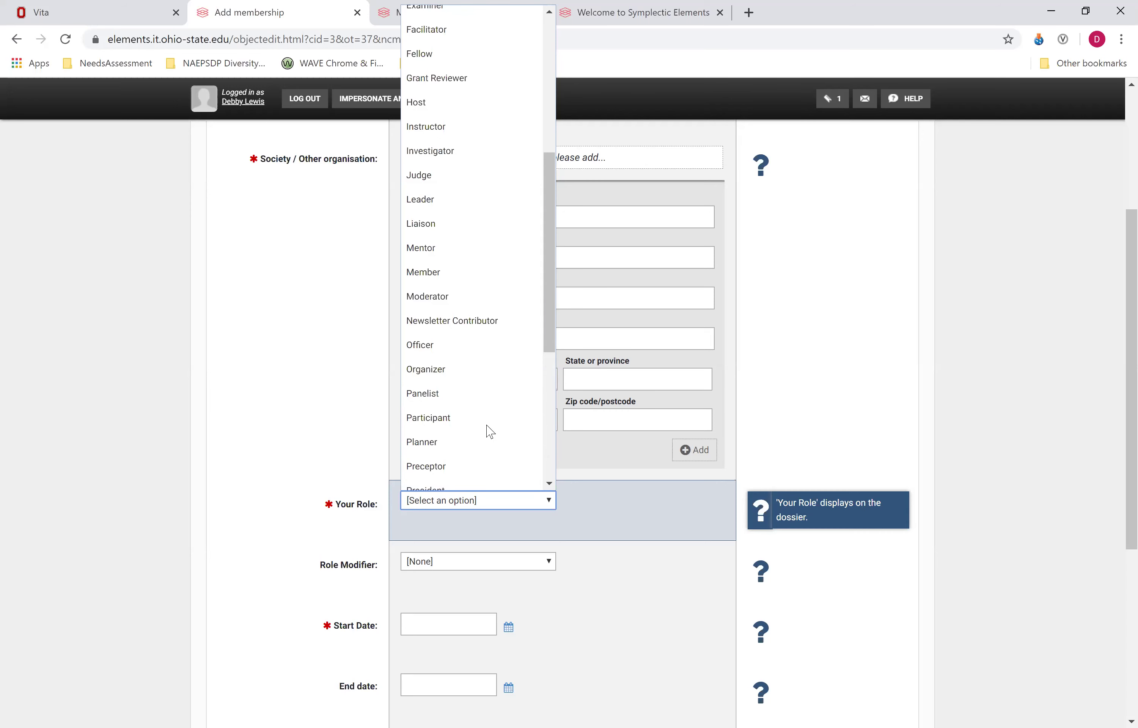
{"action": "scroll", "coordinate": [489, 431], "scroll_direction": "up", "scroll_amount": 3}
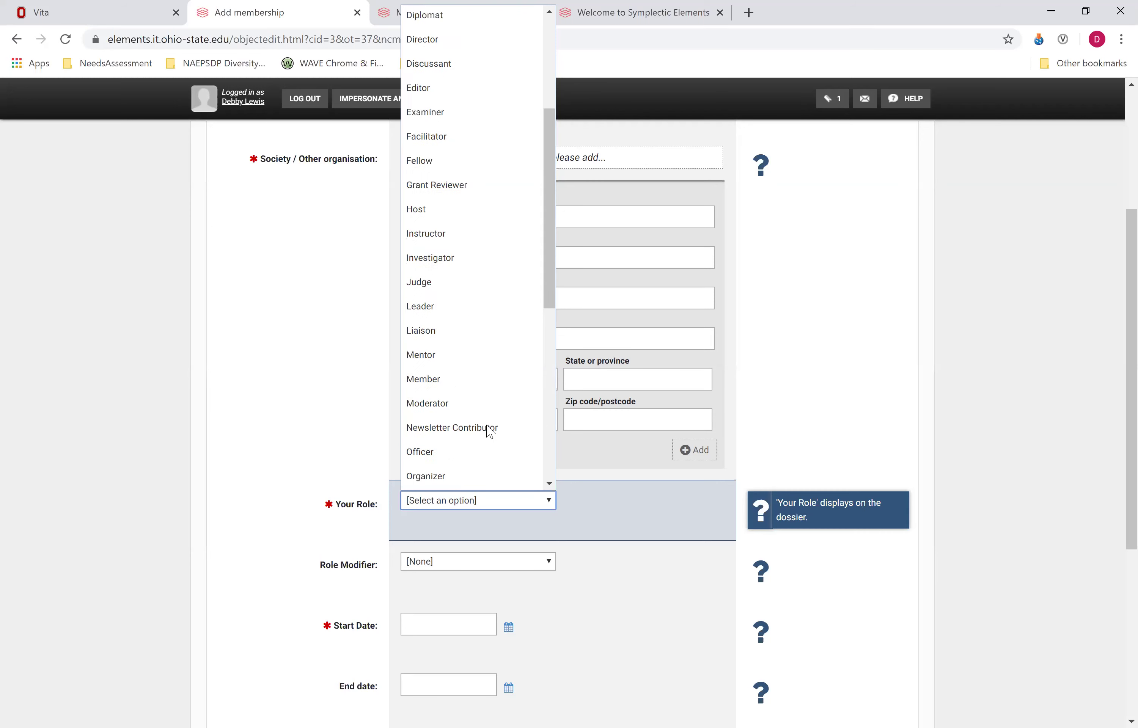
{"action": "left_click", "coordinate": [288, 354]}
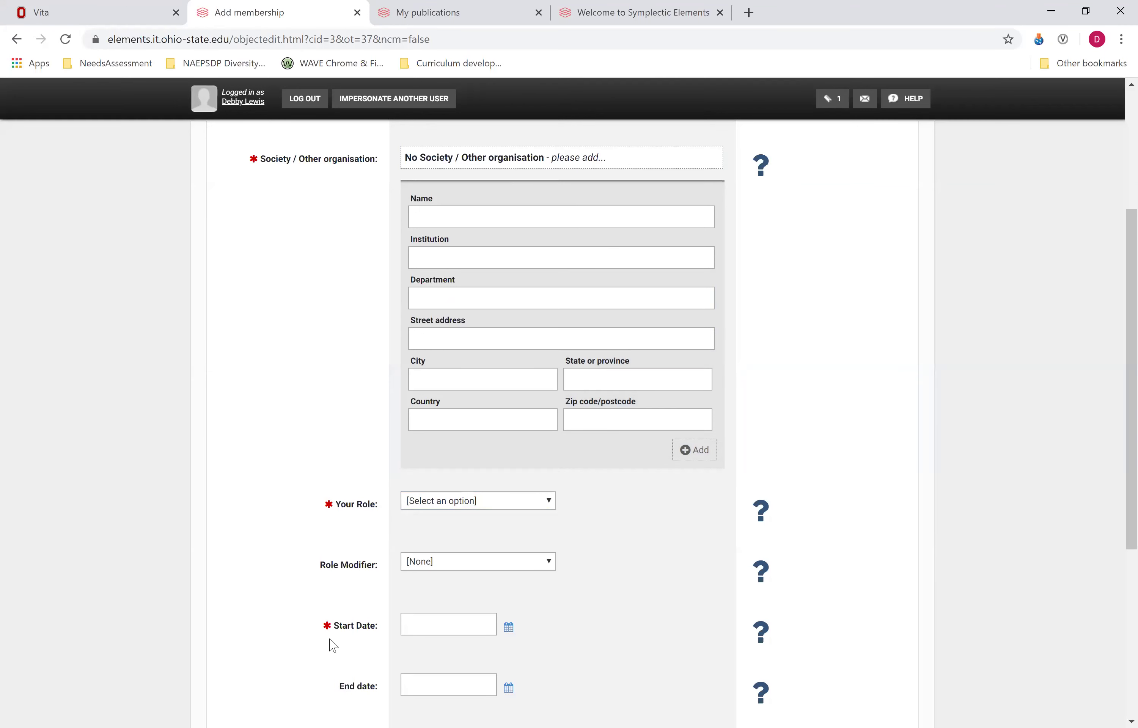
Look over the membership form's date, description of effort and URL fields, and discard the new membership
{"action": "left_click", "coordinate": [462, 631]}
{"action": "scroll", "coordinate": [650, 525], "scroll_direction": "down", "scroll_amount": 5}
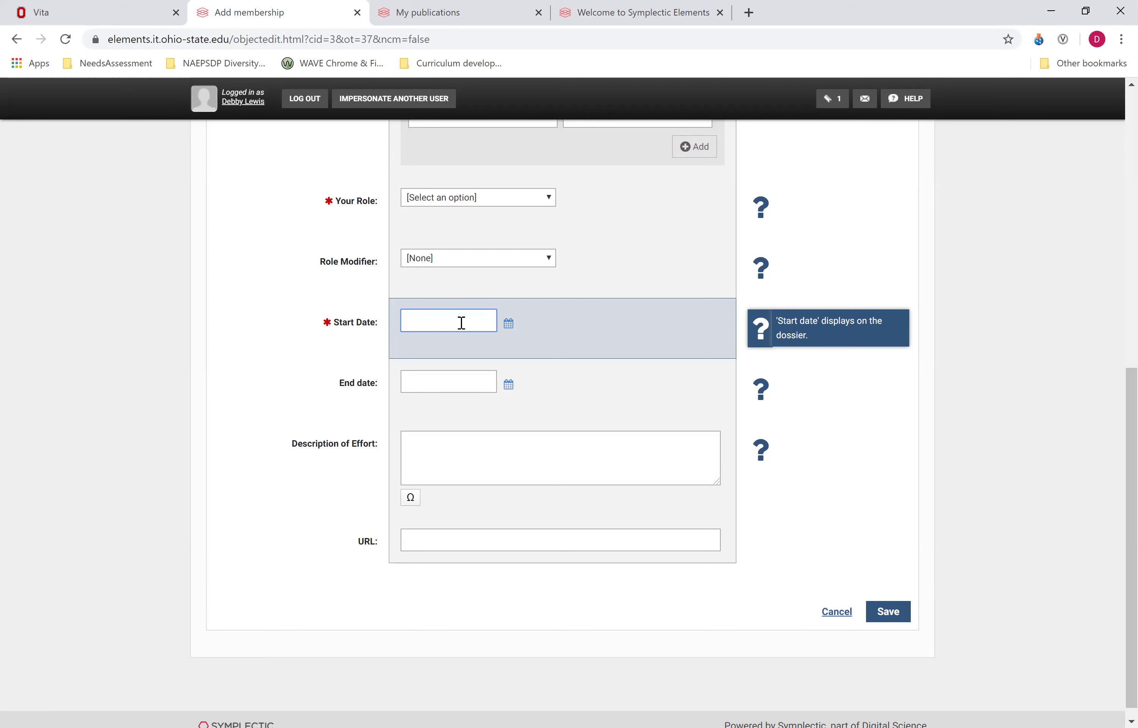
{"action": "scroll", "coordinate": [765, 574], "scroll_direction": "down", "scroll_amount": 1}
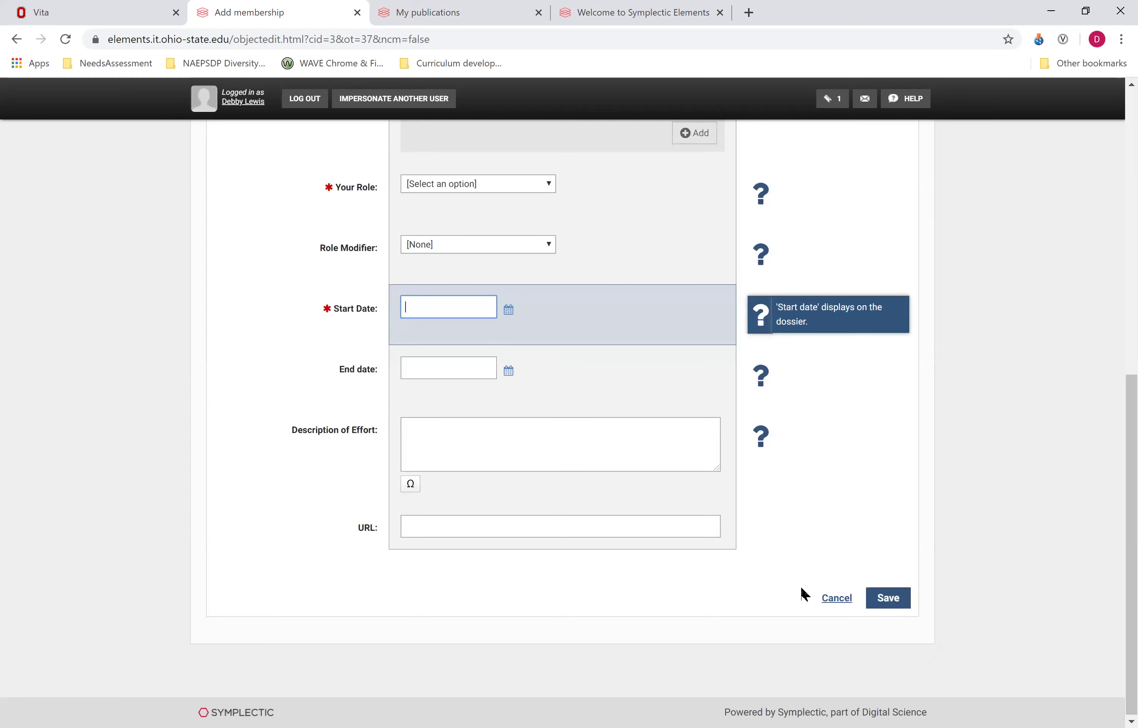
{"action": "left_click", "coordinate": [817, 595]}
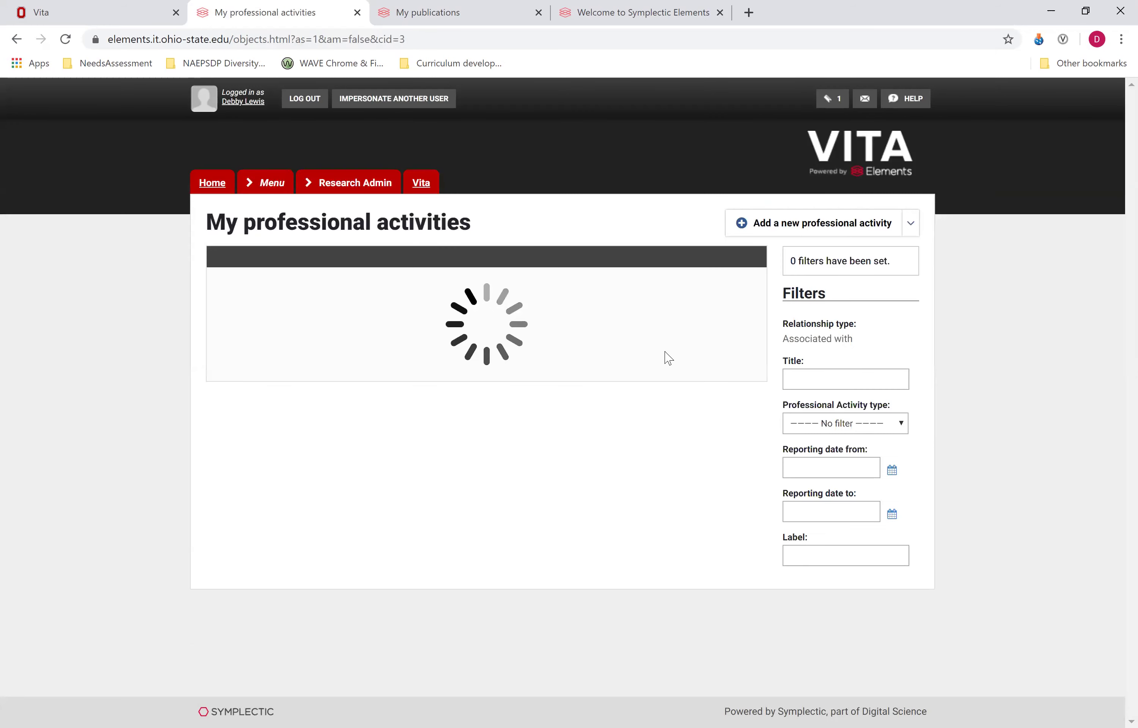
Start a new distinction record and examine the options available for Type of Award/Honor
{"action": "left_click", "coordinate": [913, 226]}
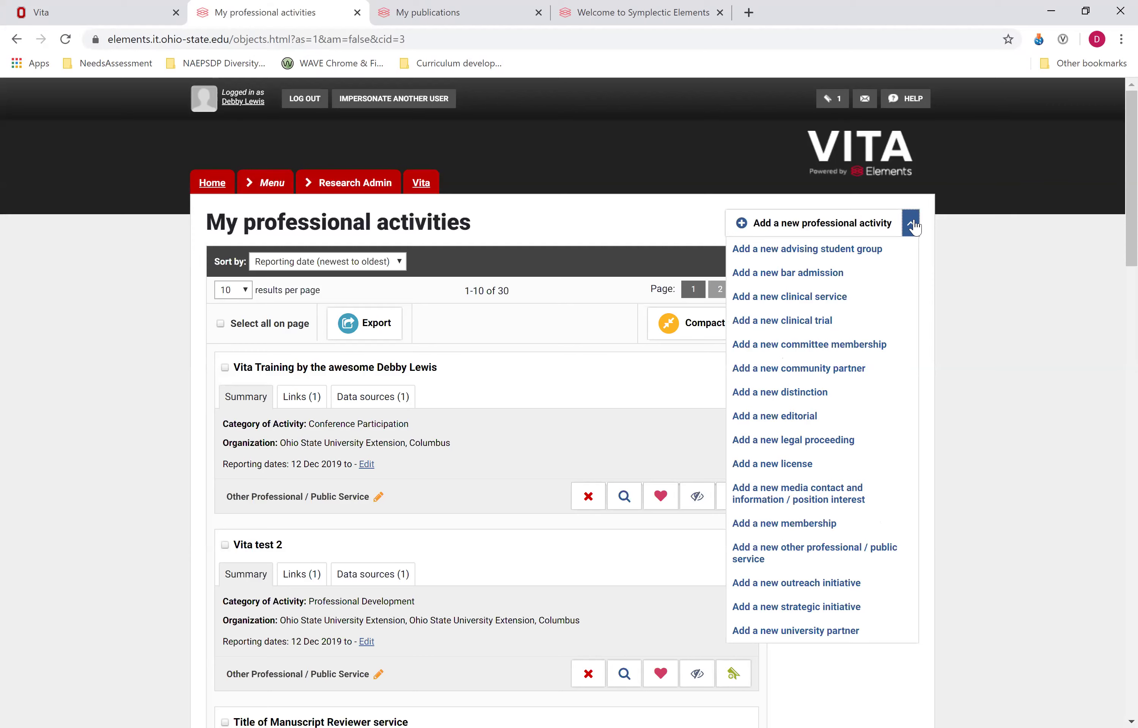
{"action": "left_click", "coordinate": [822, 403]}
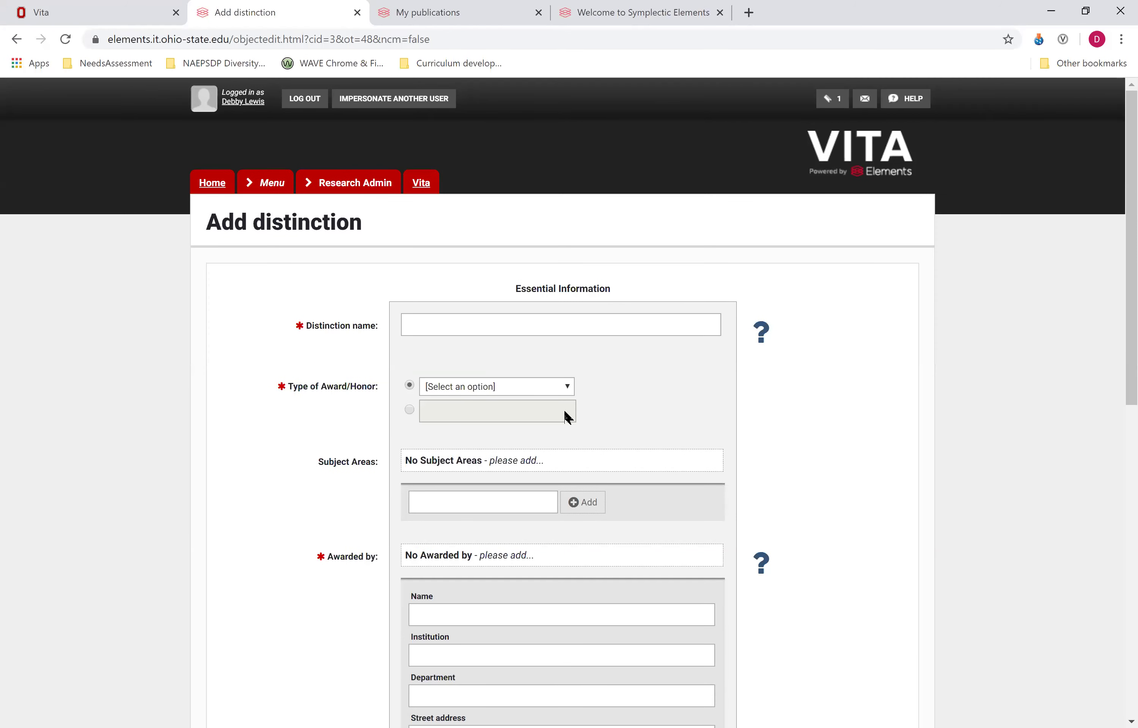
{"action": "left_click", "coordinate": [568, 390]}
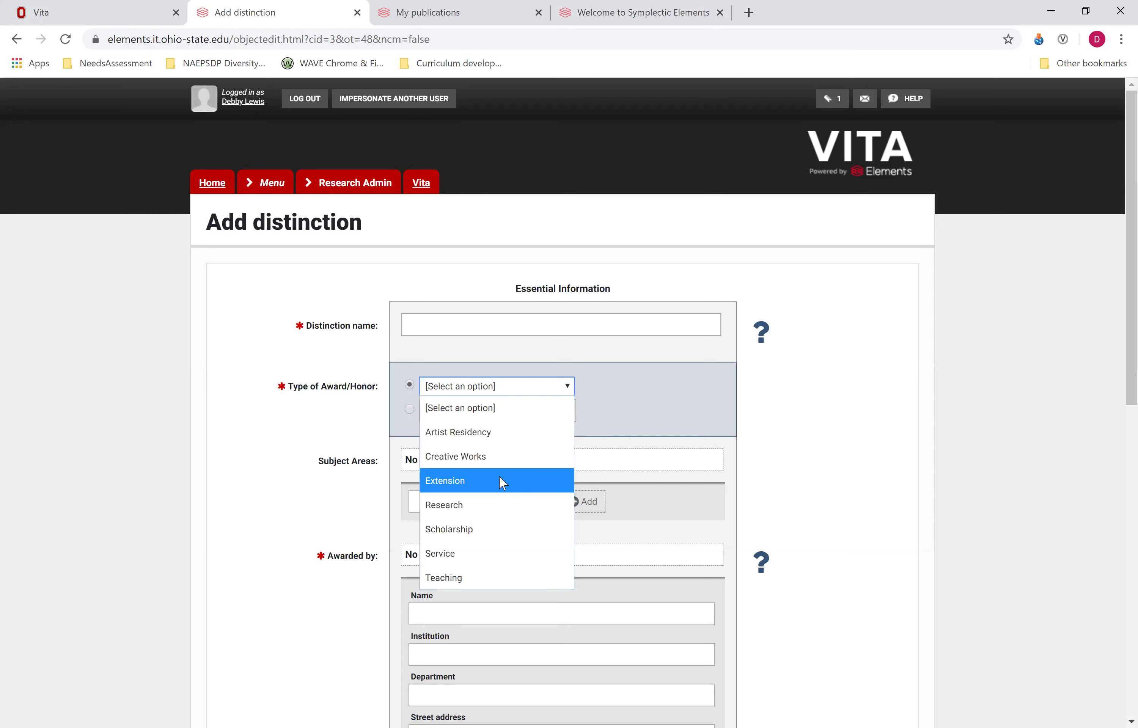
{"action": "left_click", "coordinate": [732, 442]}
Look over the distinction form's awarded by, date, monetary, fellowship and selection process fields
{"action": "scroll", "coordinate": [807, 443], "scroll_direction": "down", "scroll_amount": 5}
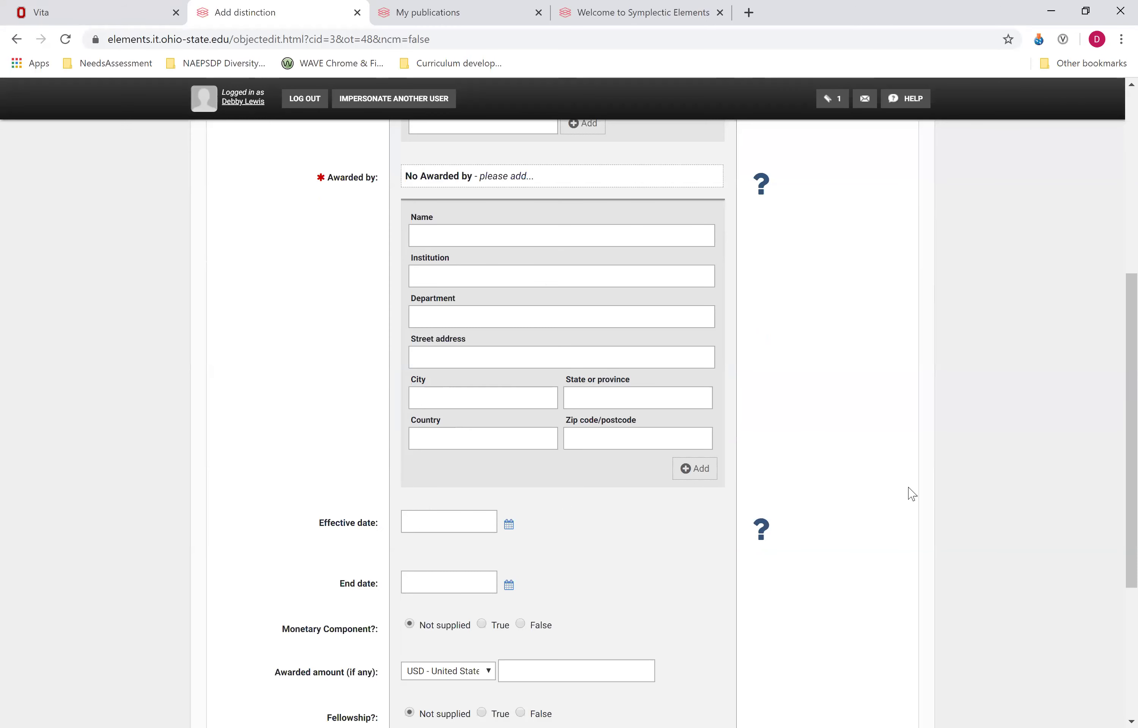
{"action": "scroll", "coordinate": [909, 483], "scroll_direction": "down", "scroll_amount": 3}
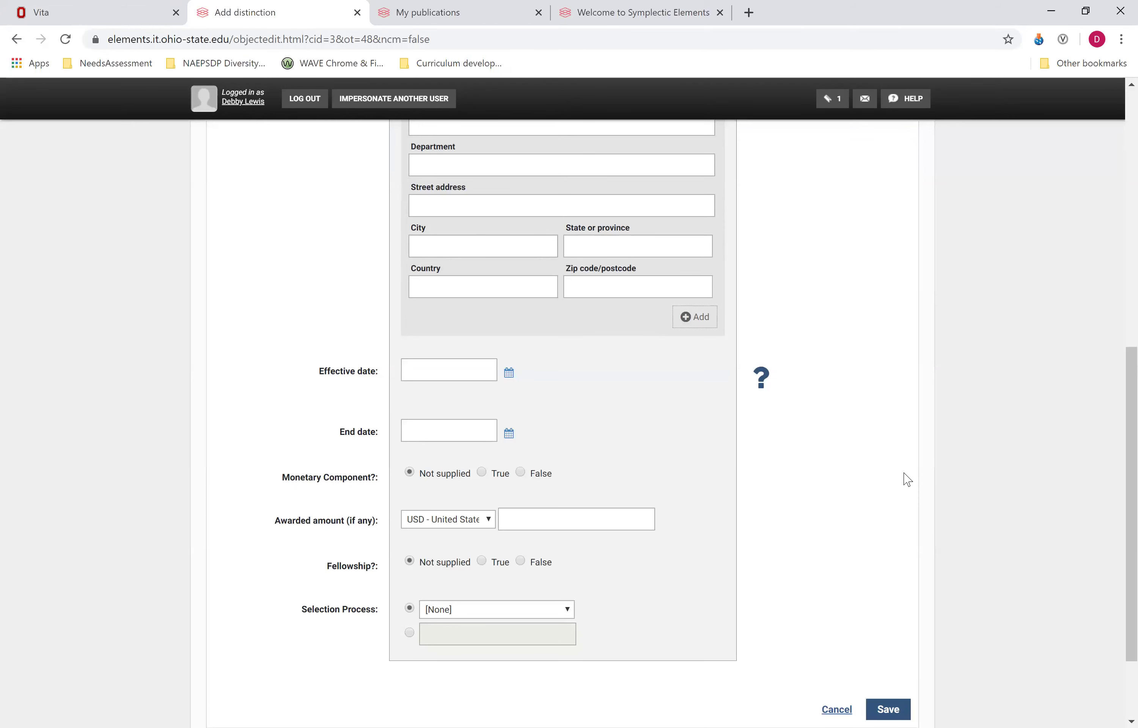
{"action": "mouse_move", "coordinate": [772, 377]}
{"action": "scroll", "coordinate": [793, 385], "scroll_direction": "up", "scroll_amount": 10}
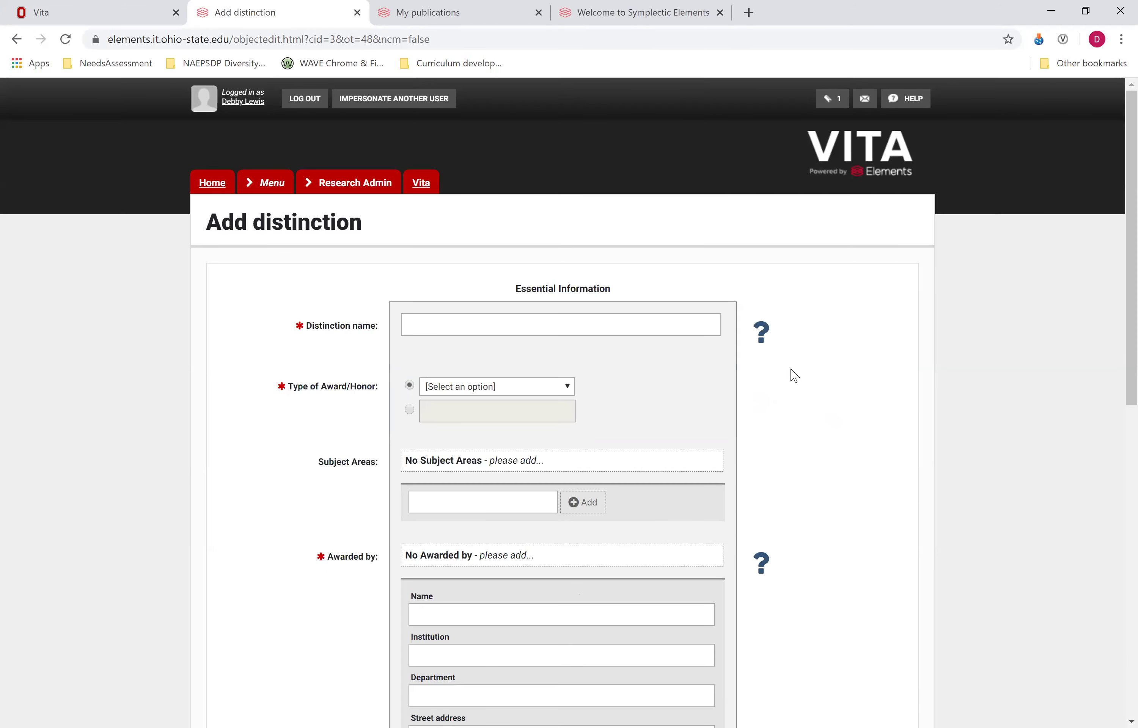
Go to the teaching activities list and open the "test guest lecture" record for editing
{"action": "left_click", "coordinate": [271, 186]}
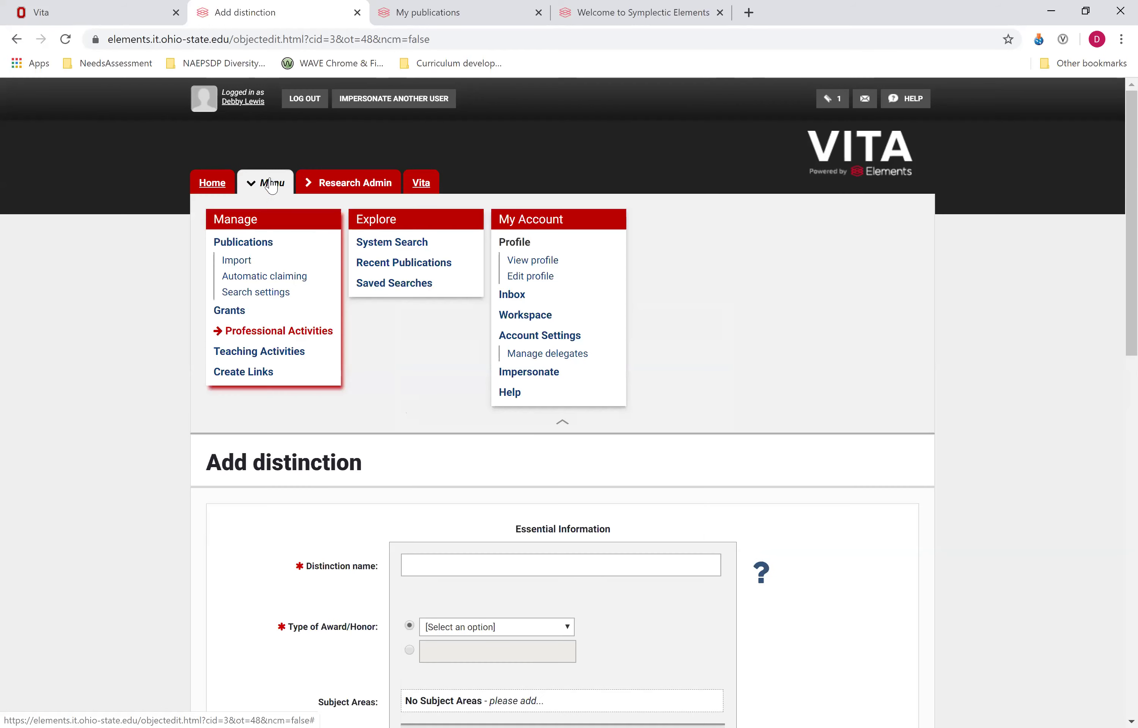
{"action": "left_click", "coordinate": [261, 353]}
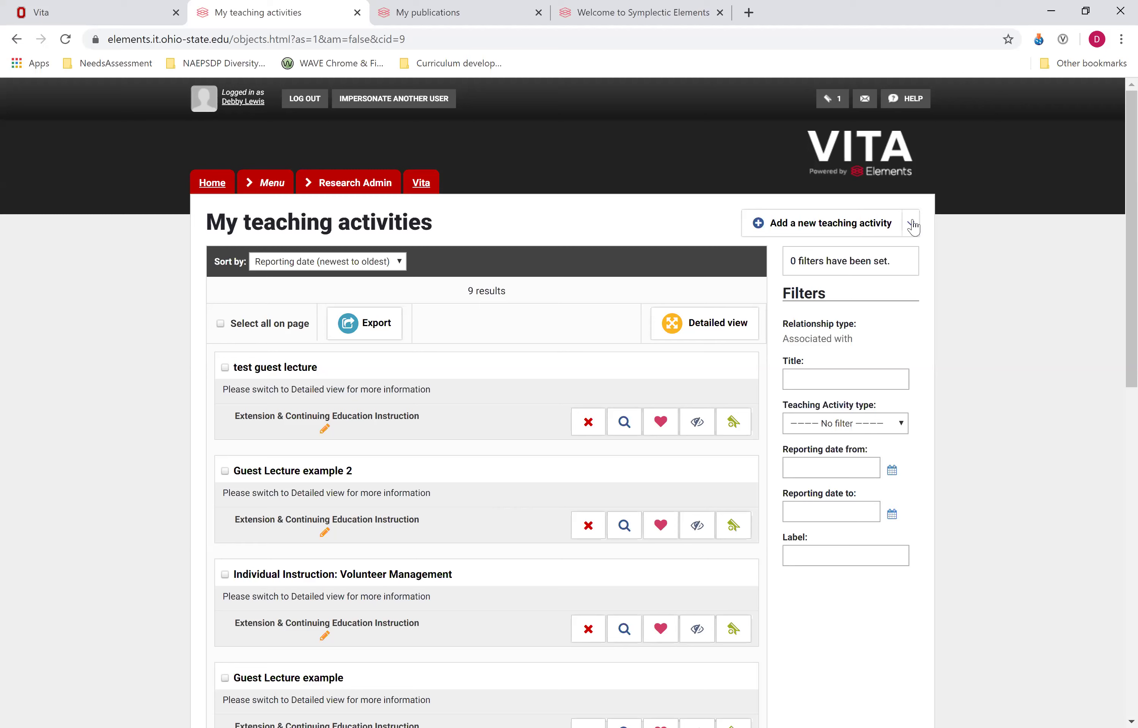
{"action": "left_click", "coordinate": [267, 370]}
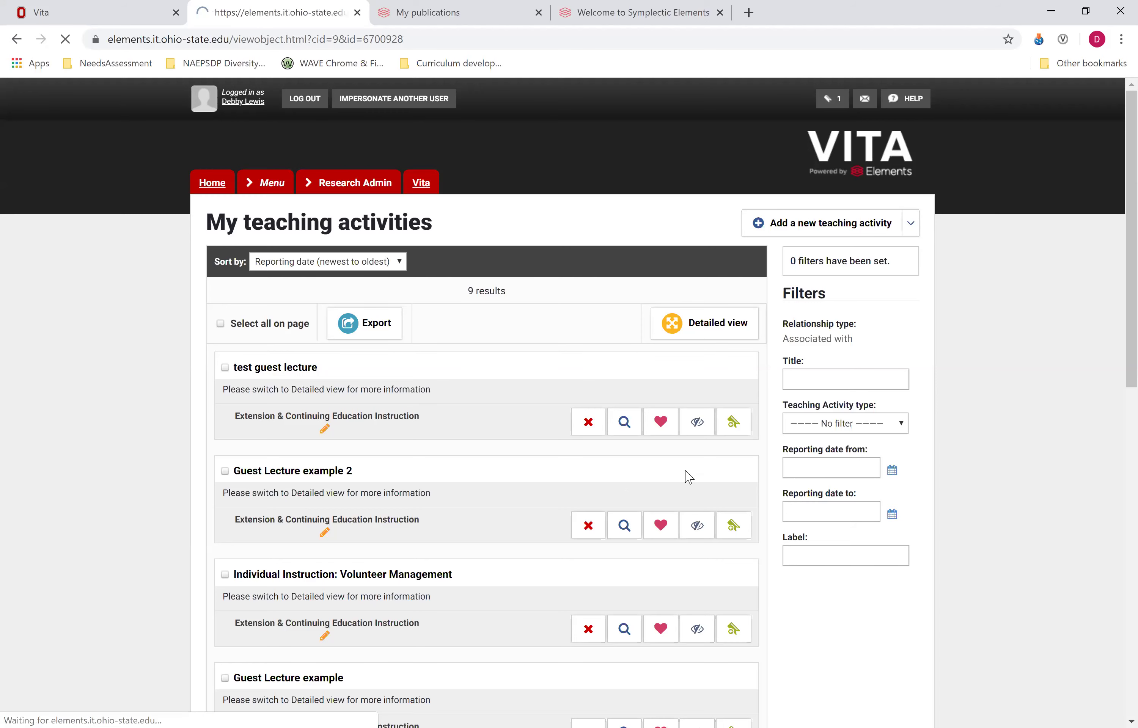
{"action": "left_click", "coordinate": [707, 456]}
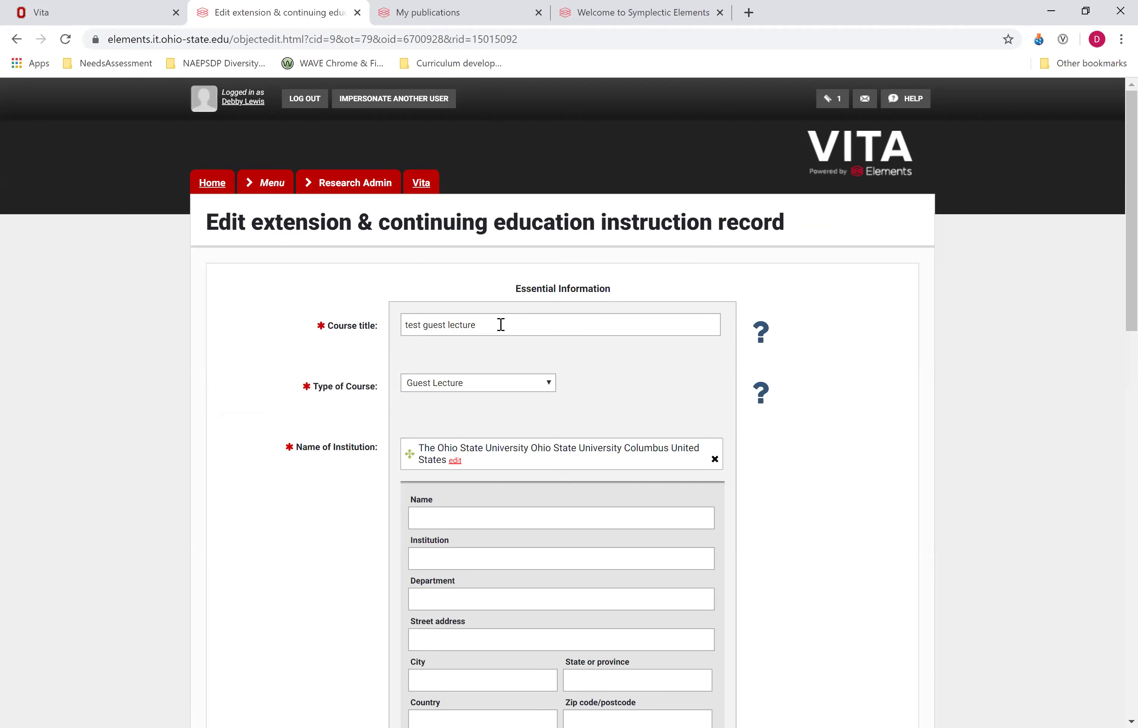
Examine the guest lecture's course title and the options available for Type of Course
{"action": "left_click", "coordinate": [500, 325]}
{"action": "left_click", "coordinate": [550, 383]}
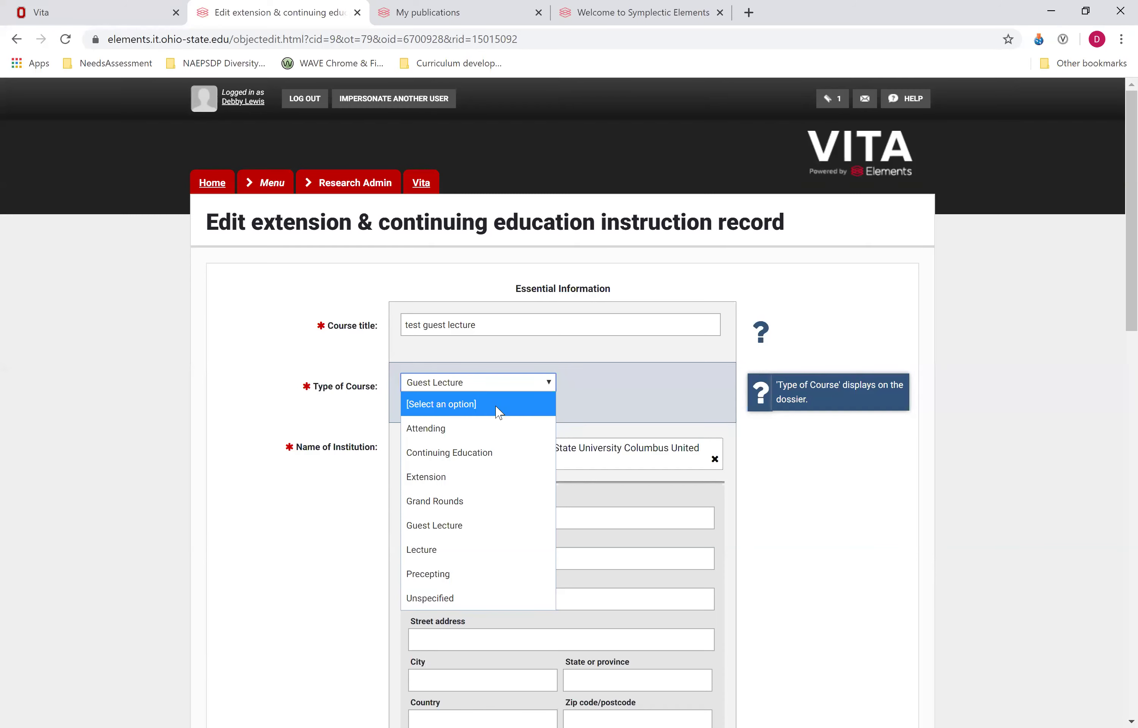
{"action": "left_click", "coordinate": [519, 386]}
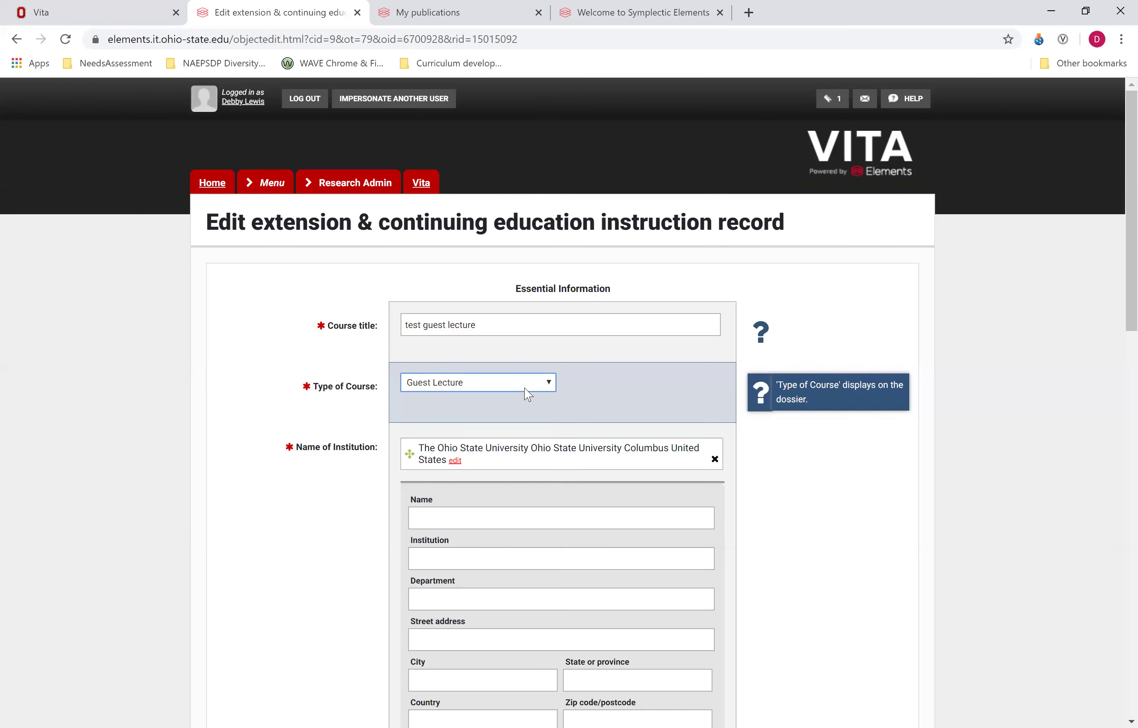
Look over the guest lecture record's institution, period offered, date and sponsor fields
{"action": "scroll", "coordinate": [584, 397], "scroll_direction": "down", "scroll_amount": 3}
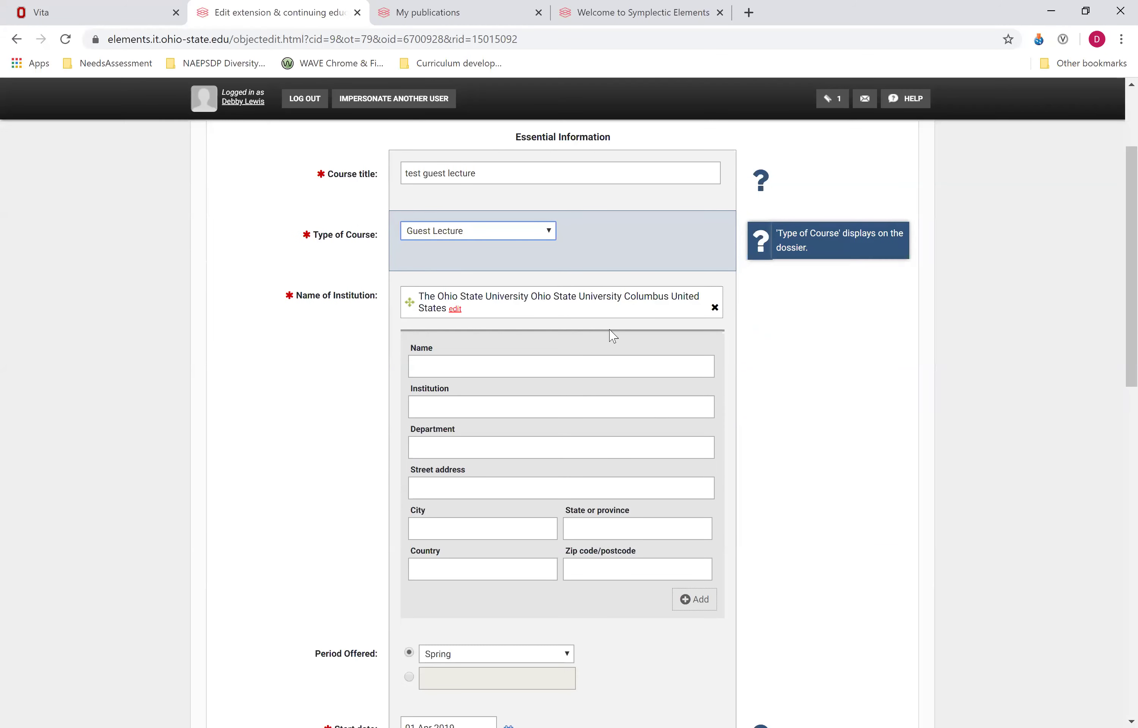
{"action": "scroll", "coordinate": [732, 487], "scroll_direction": "down", "scroll_amount": 2}
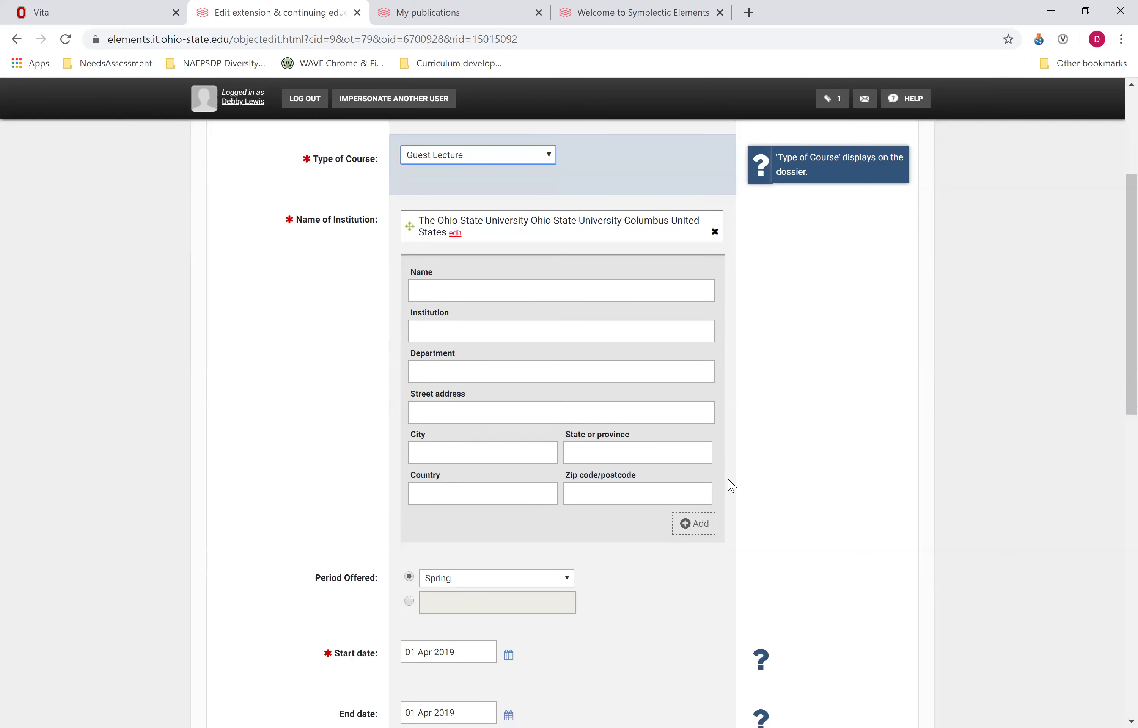
{"action": "scroll", "coordinate": [722, 478], "scroll_direction": "down", "scroll_amount": 4}
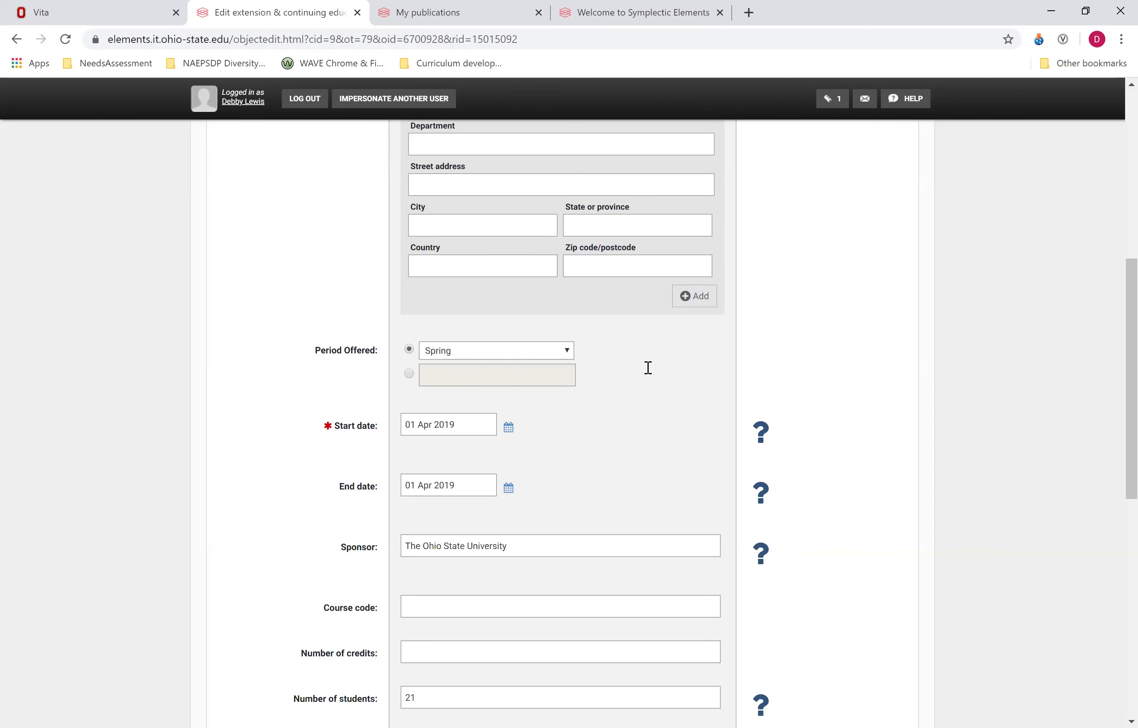
{"action": "scroll", "coordinate": [648, 368], "scroll_direction": "up", "scroll_amount": 5}
{"action": "scroll", "coordinate": [648, 368], "scroll_direction": "down", "scroll_amount": 4}
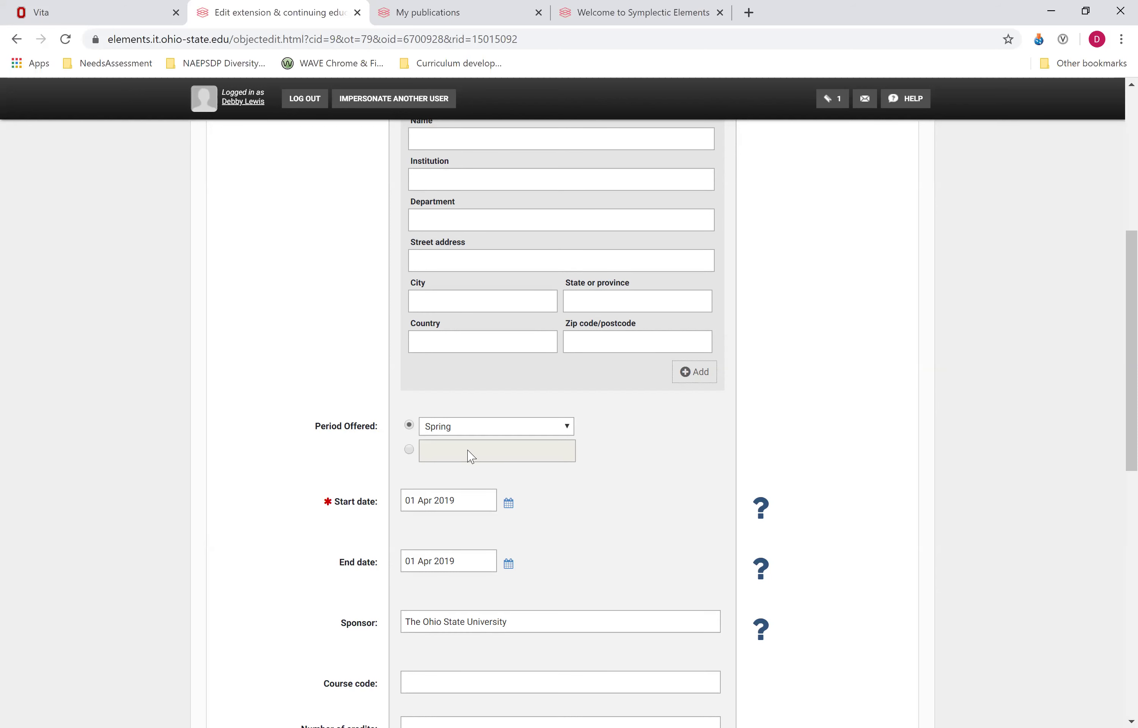
Examine the Period Offered options and try the free-text alternative, returning to the listed Spring option
{"action": "left_click", "coordinate": [569, 429]}
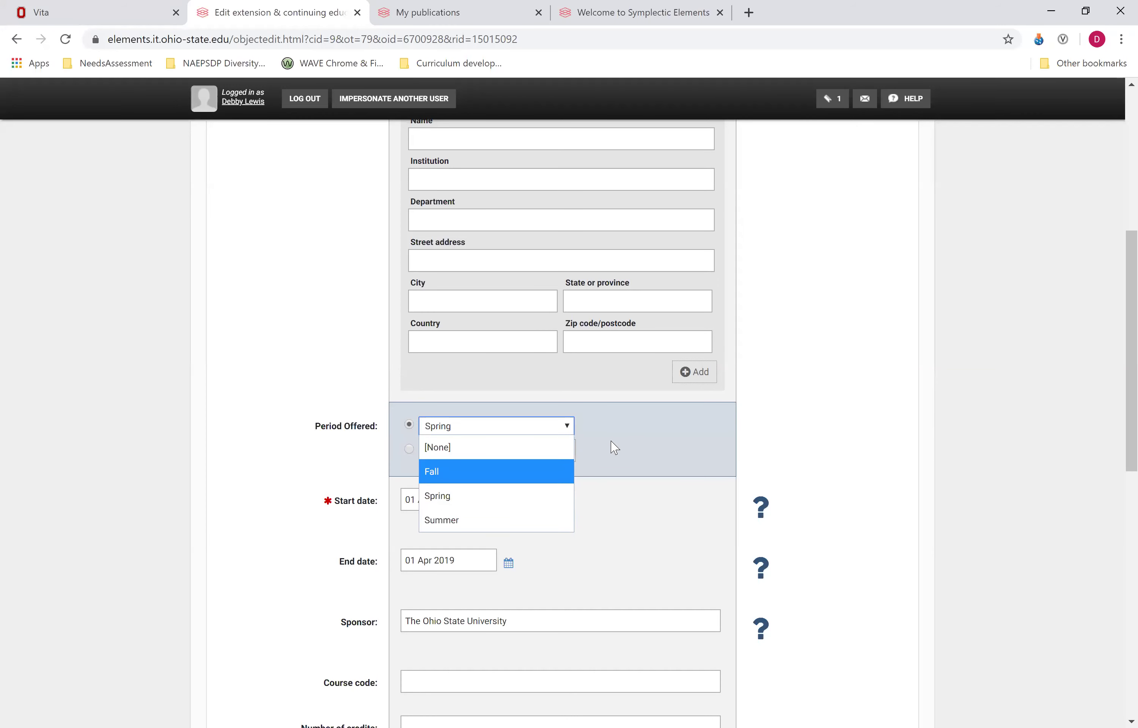
{"action": "left_click", "coordinate": [386, 457]}
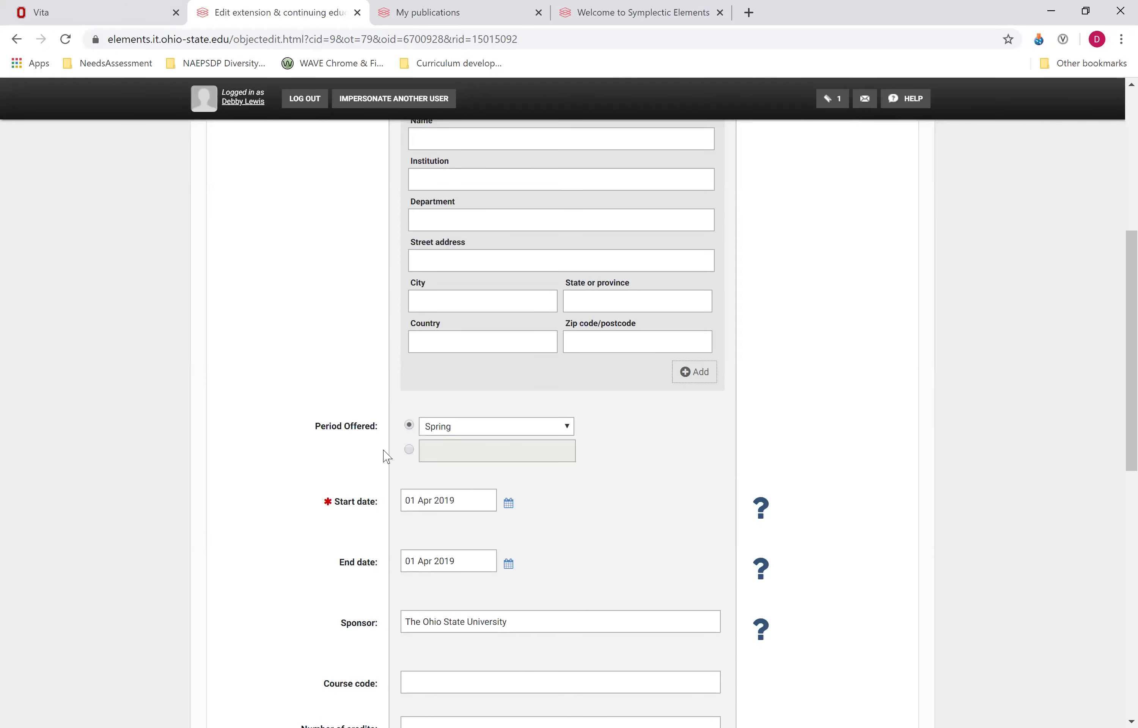
{"action": "left_click", "coordinate": [409, 450]}
{"action": "left_click", "coordinate": [453, 448]}
{"action": "left_click", "coordinate": [646, 482]}
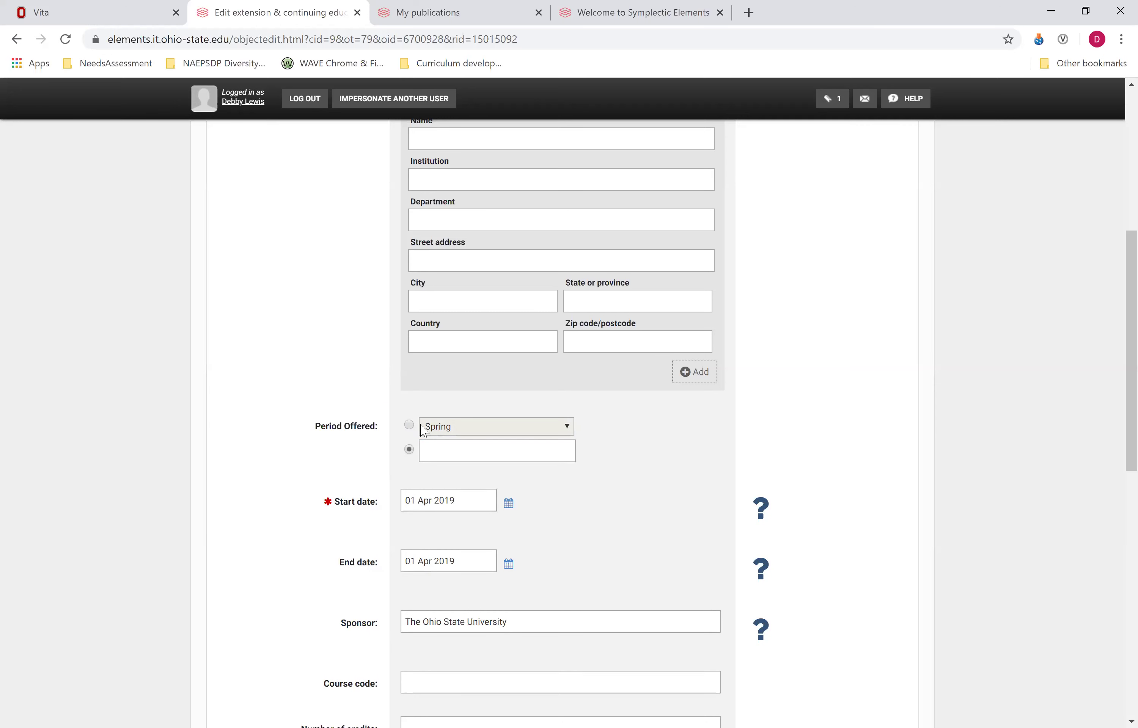
{"action": "left_click", "coordinate": [408, 427]}
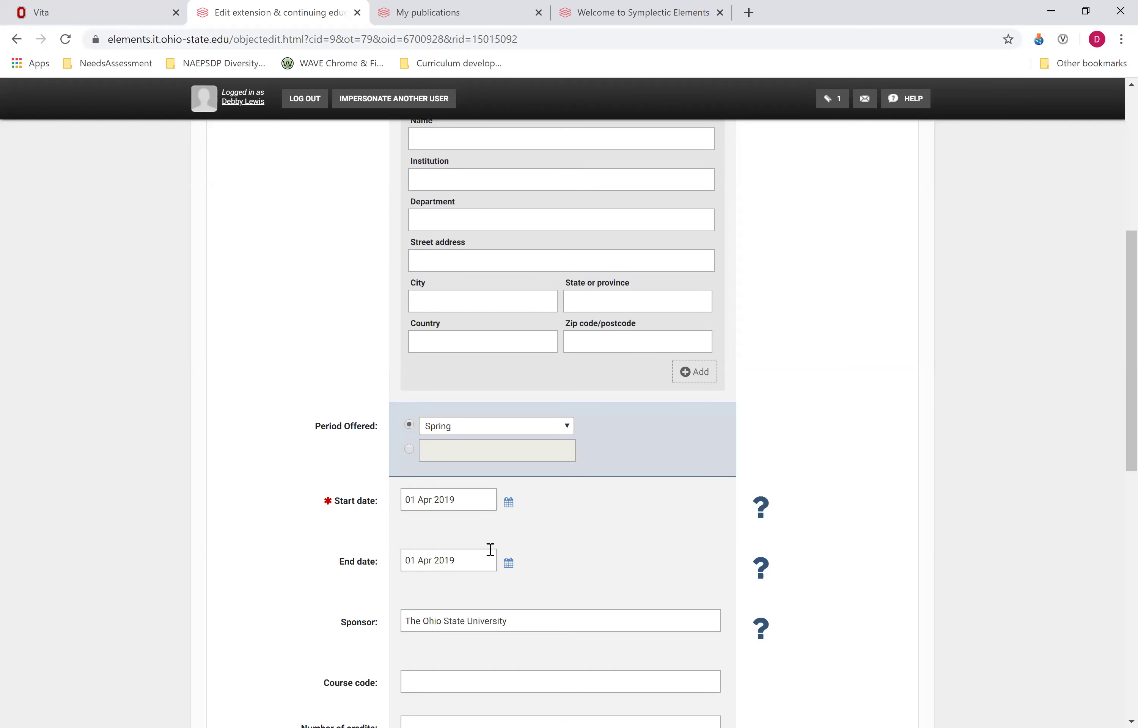
Look over the course record's student, evaluation and role description fields, and recheck the Type of Course options
{"action": "scroll", "coordinate": [601, 591], "scroll_direction": "down", "scroll_amount": 10}
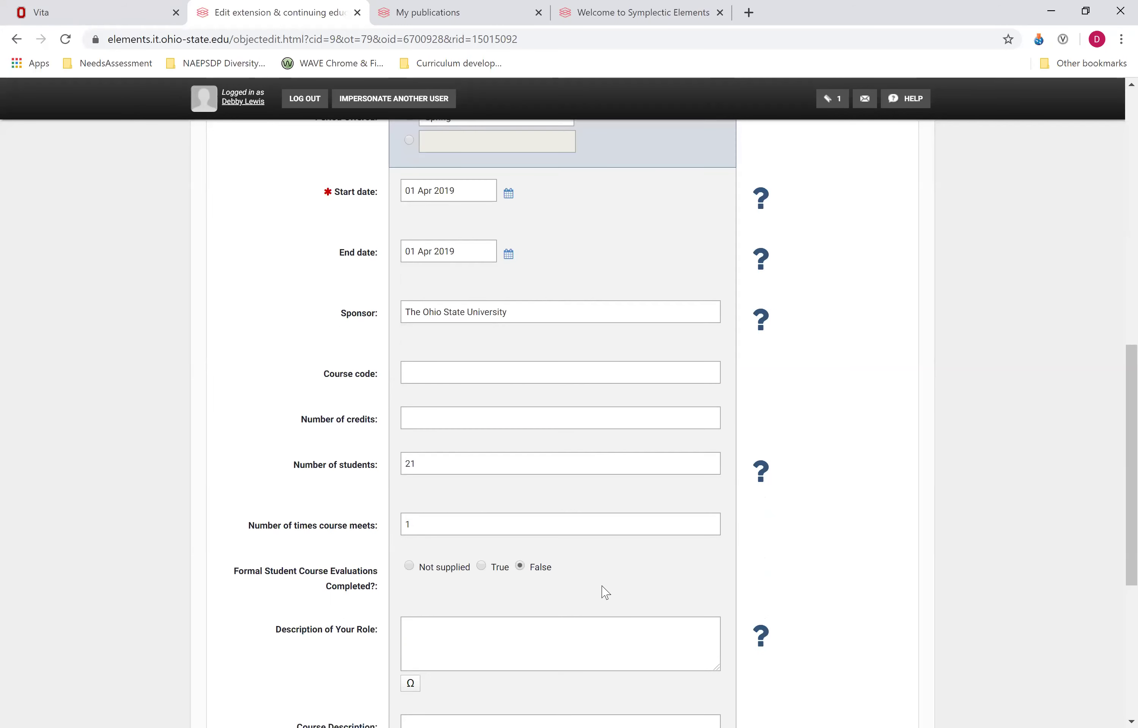
{"action": "scroll", "coordinate": [774, 490], "scroll_direction": "up", "scroll_amount": 10}
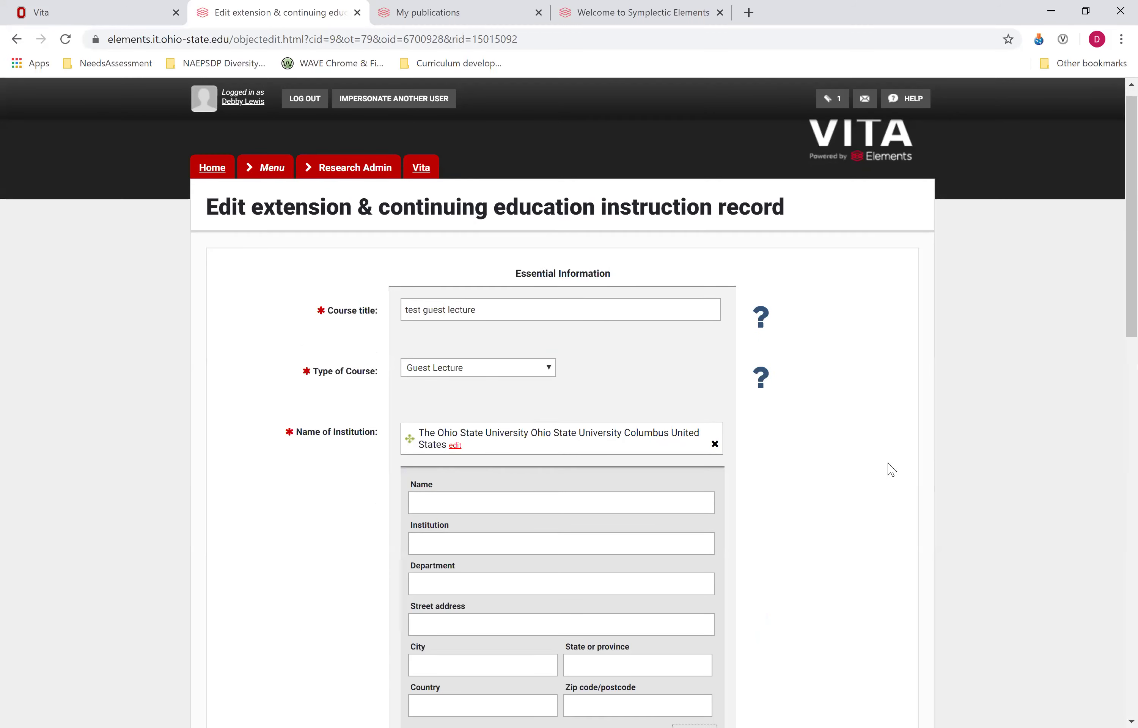
{"action": "left_click", "coordinate": [270, 183]}
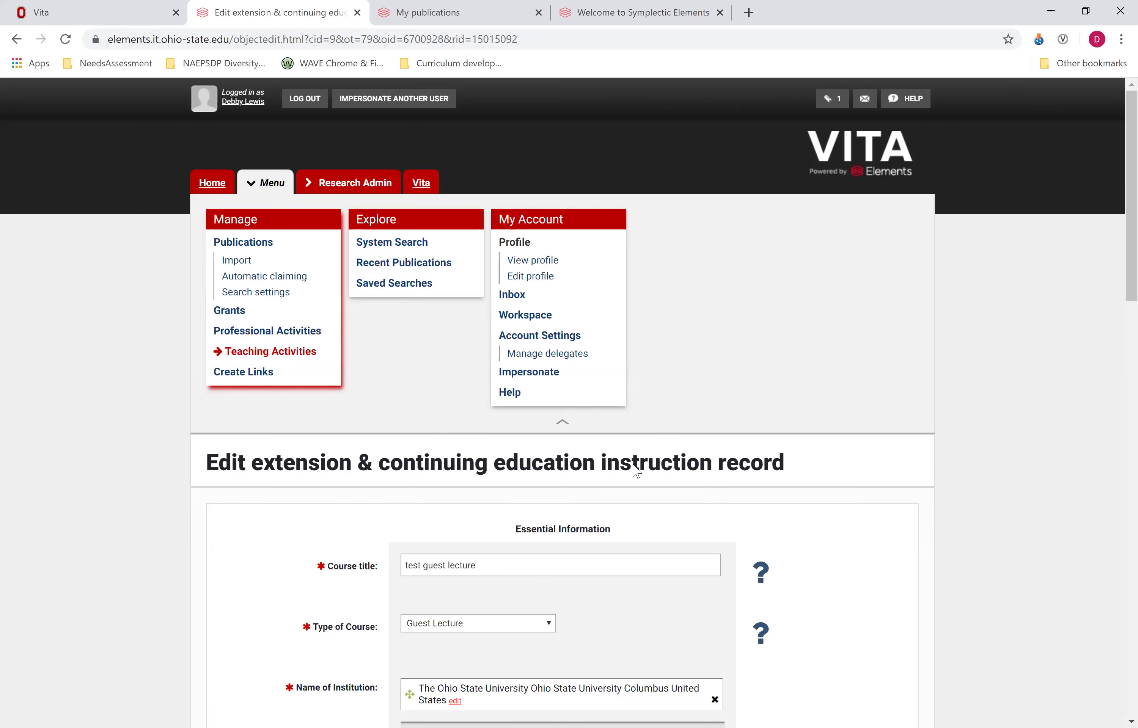
{"action": "scroll", "coordinate": [633, 502], "scroll_direction": "down", "scroll_amount": 3}
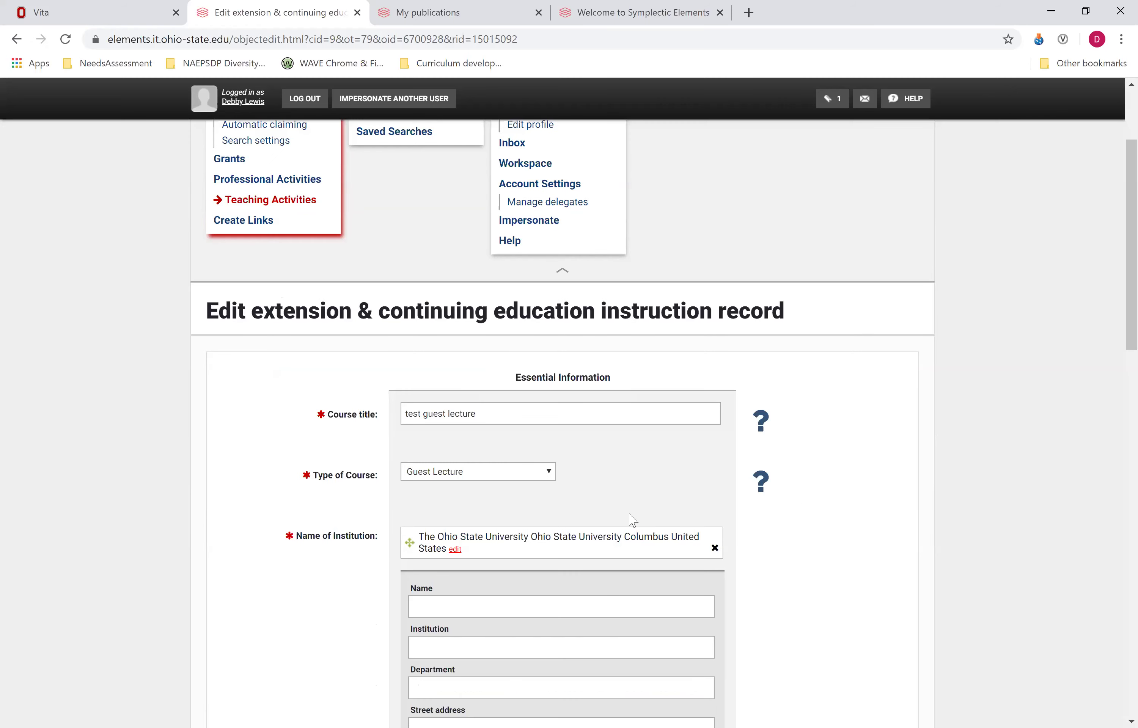
{"action": "left_click", "coordinate": [554, 473]}
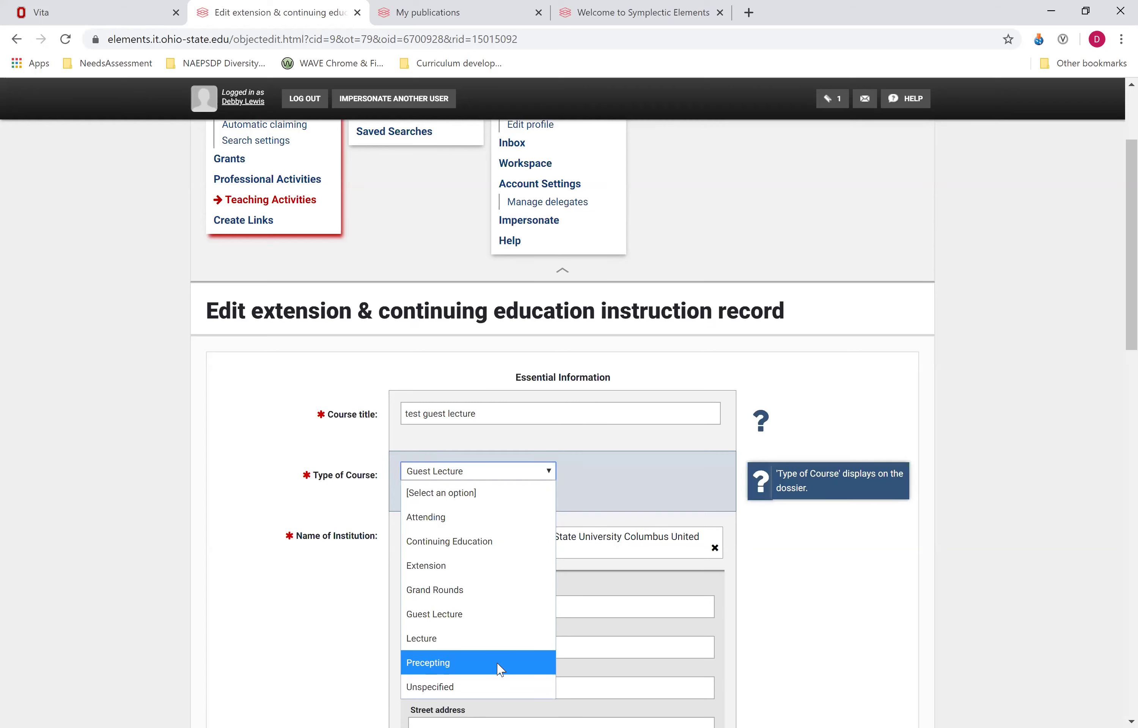
{"action": "left_click", "coordinate": [640, 435]}
{"action": "scroll", "coordinate": [644, 433], "scroll_direction": "up", "scroll_amount": 3}
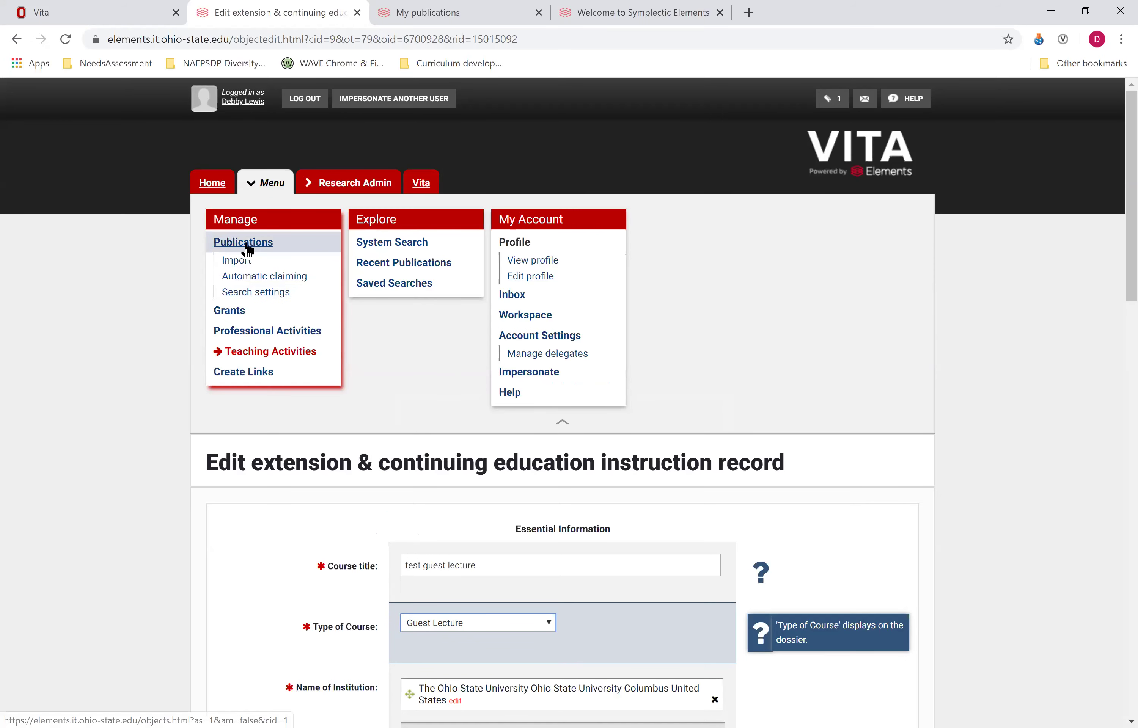
Go to the grants list and open the gift record funded by Awesomsauce Company for editing
{"action": "left_click", "coordinate": [239, 310]}
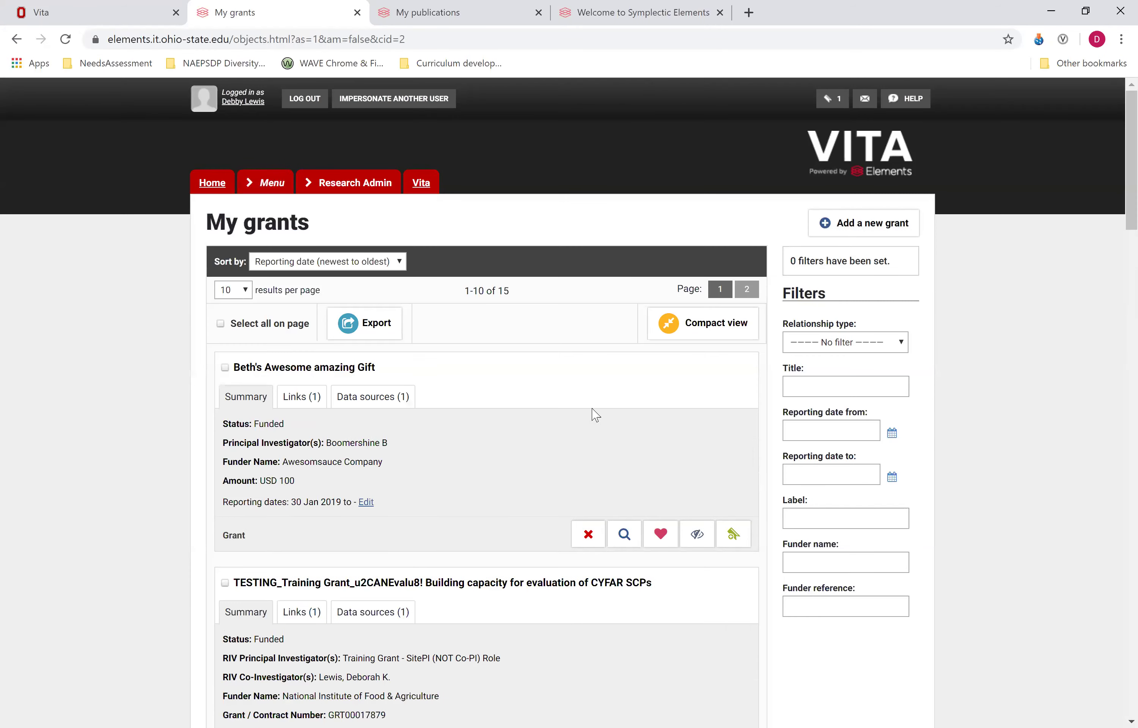
{"action": "scroll", "coordinate": [592, 414], "scroll_direction": "down", "scroll_amount": 3}
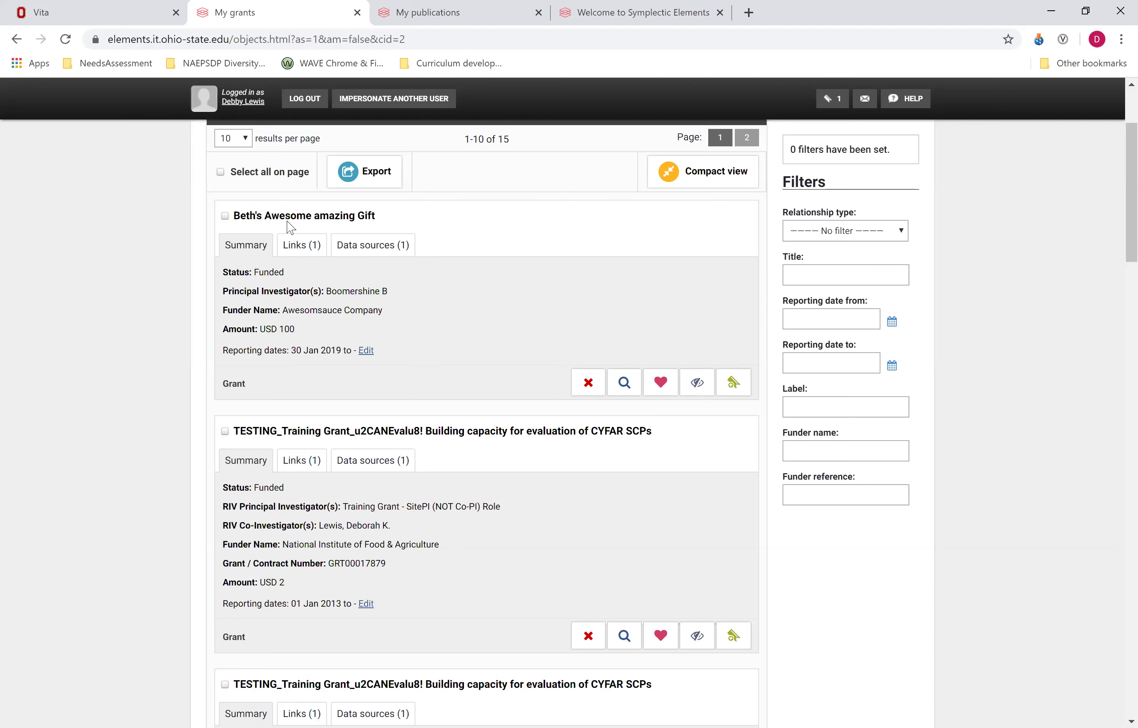
{"action": "left_click", "coordinate": [306, 221]}
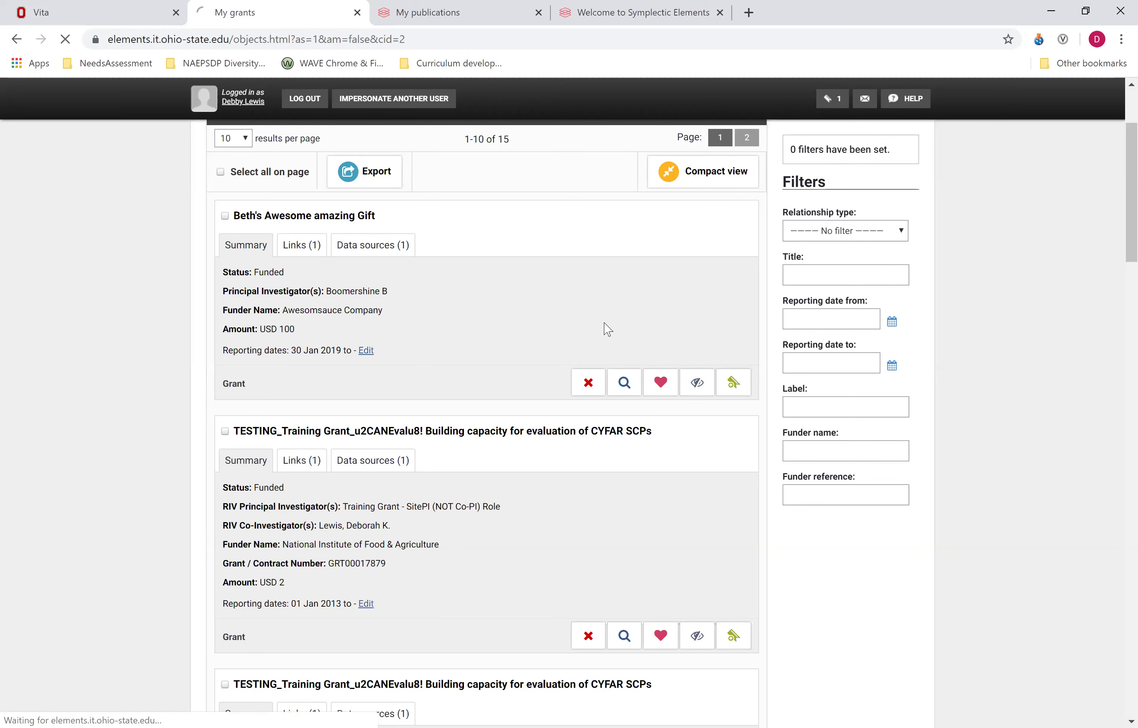
{"action": "scroll", "coordinate": [723, 237], "scroll_direction": "down", "scroll_amount": 5}
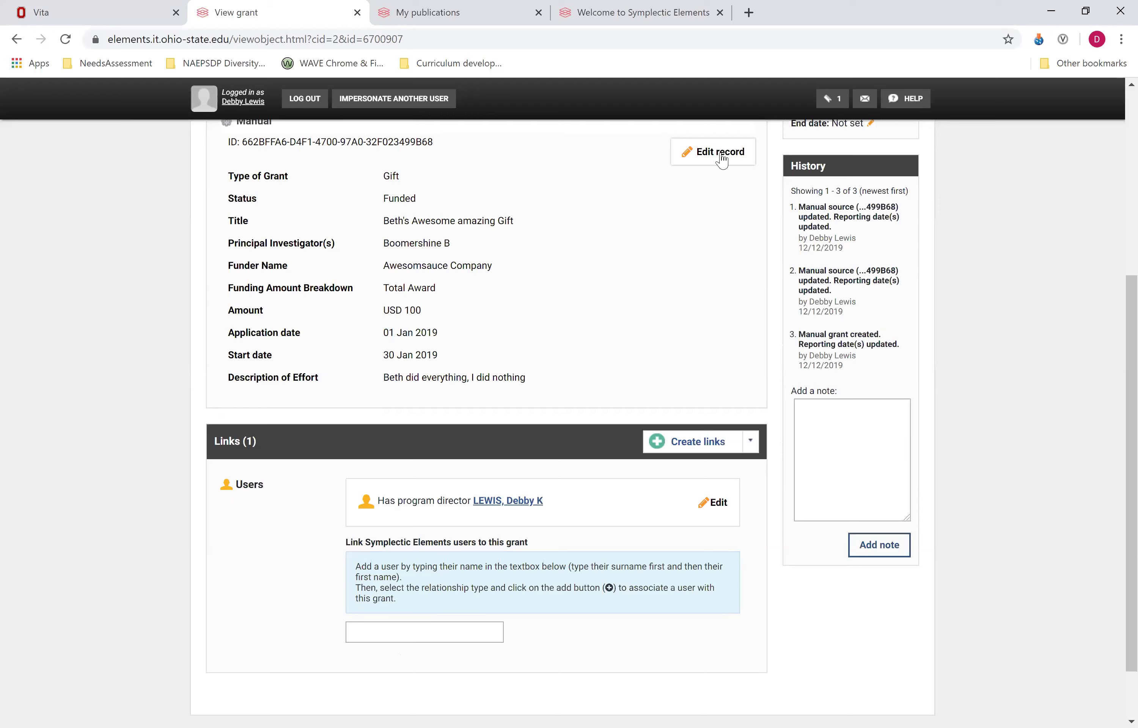
{"action": "left_click", "coordinate": [712, 152]}
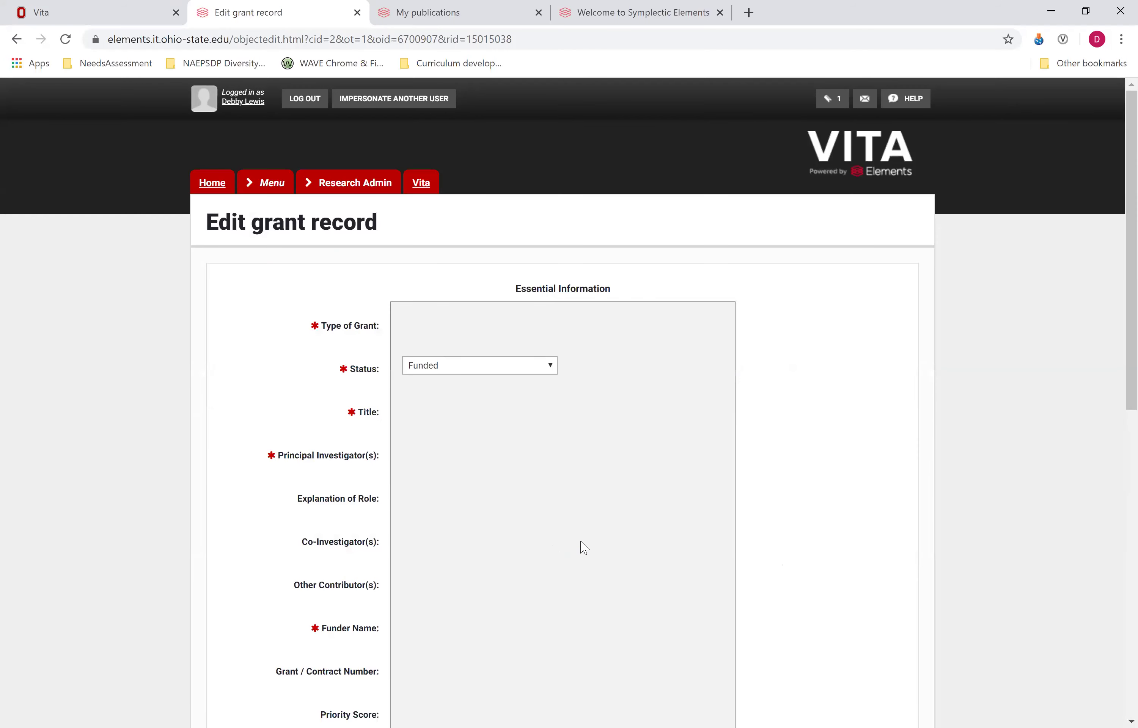
Look over the grant form's type, investigator, funder, funding amount, date and description of effort fields
{"action": "scroll", "coordinate": [641, 493], "scroll_direction": "down", "scroll_amount": 5}
{"action": "scroll", "coordinate": [645, 465], "scroll_direction": "up", "scroll_amount": 5}
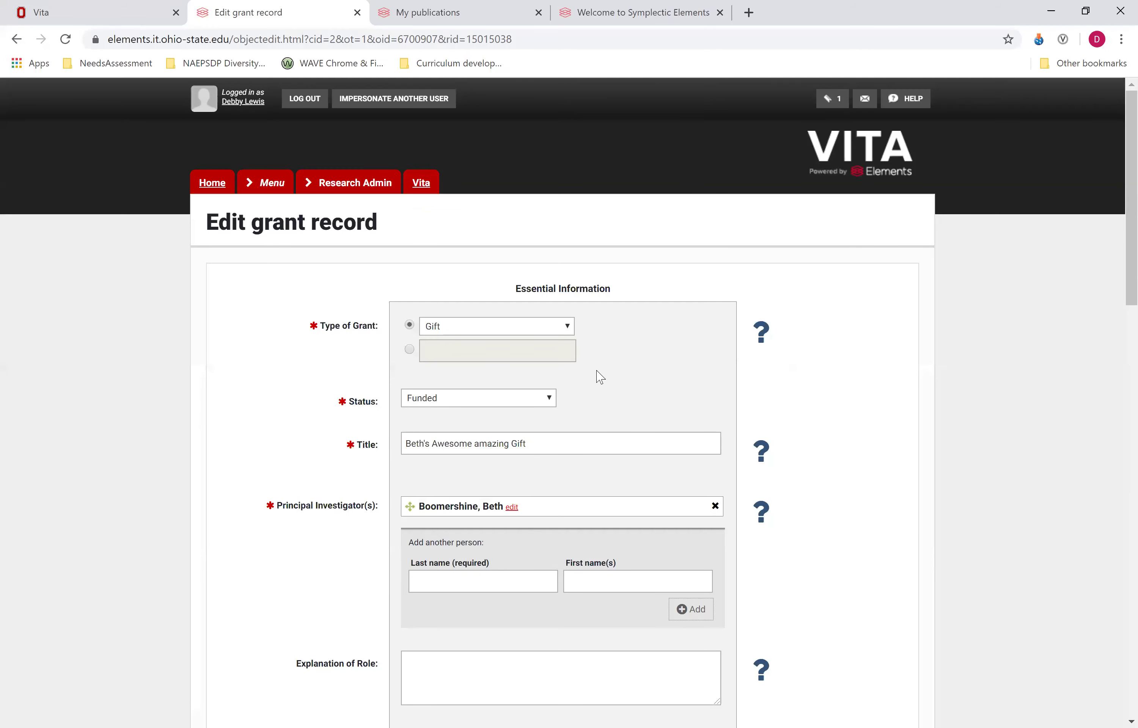
{"action": "scroll", "coordinate": [588, 556], "scroll_direction": "down", "scroll_amount": 10}
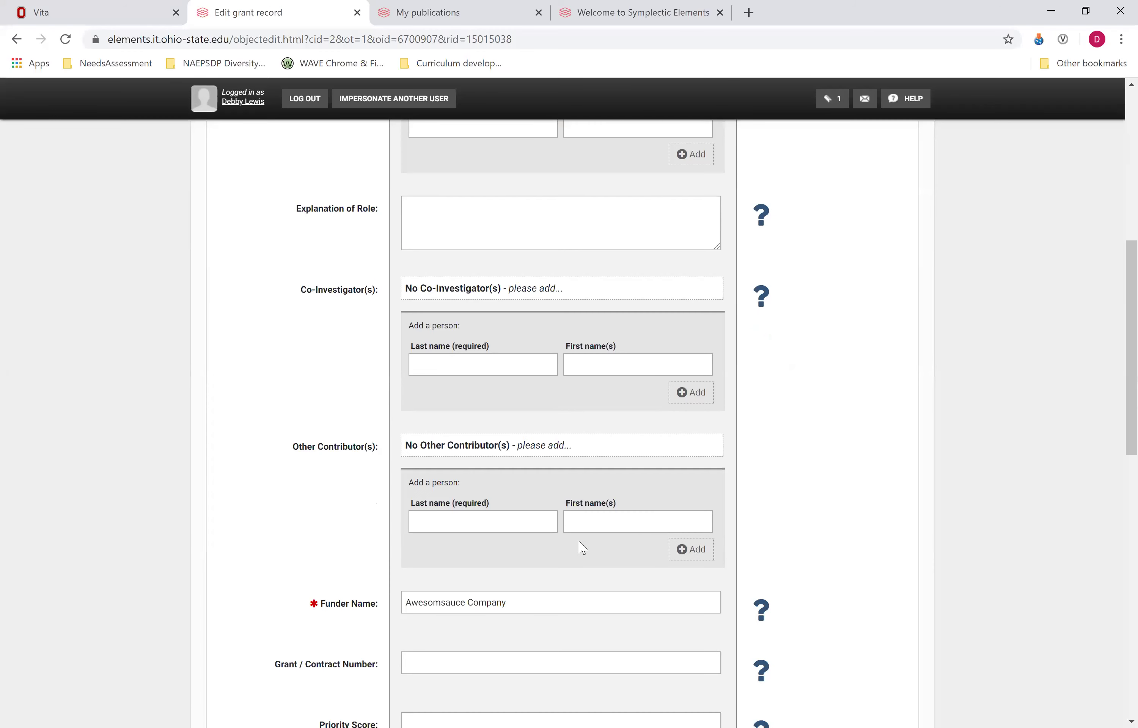
{"action": "scroll", "coordinate": [577, 569], "scroll_direction": "down", "scroll_amount": 6}
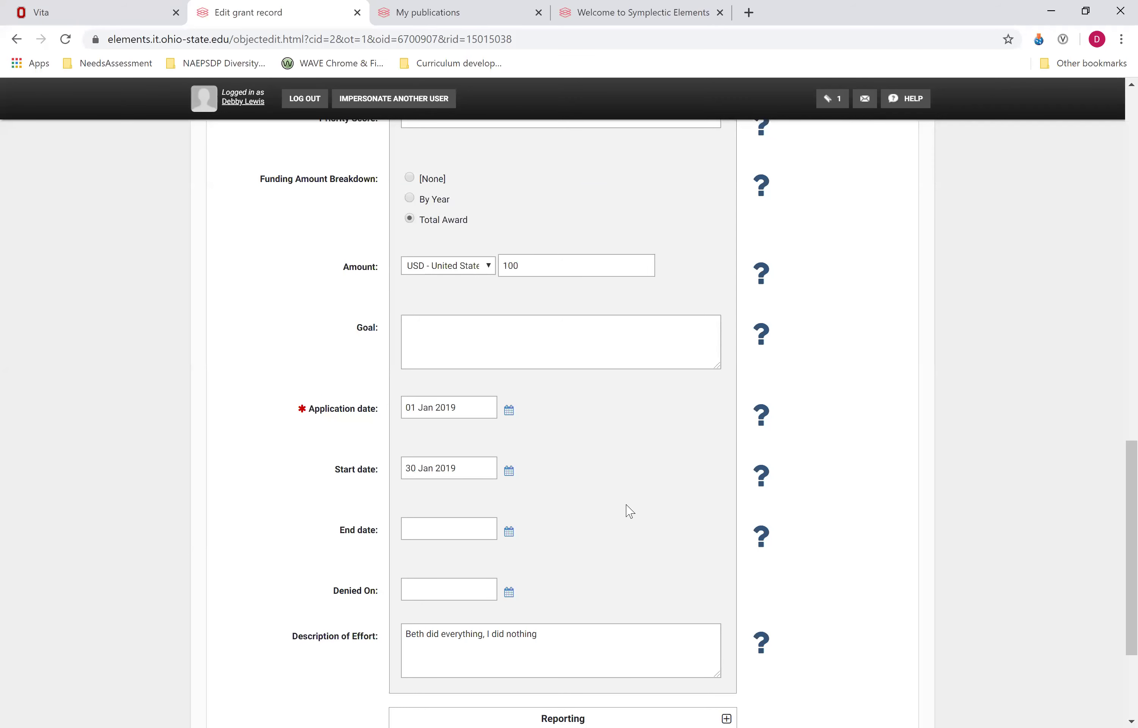
{"action": "scroll", "coordinate": [624, 497], "scroll_direction": "up", "scroll_amount": 3}
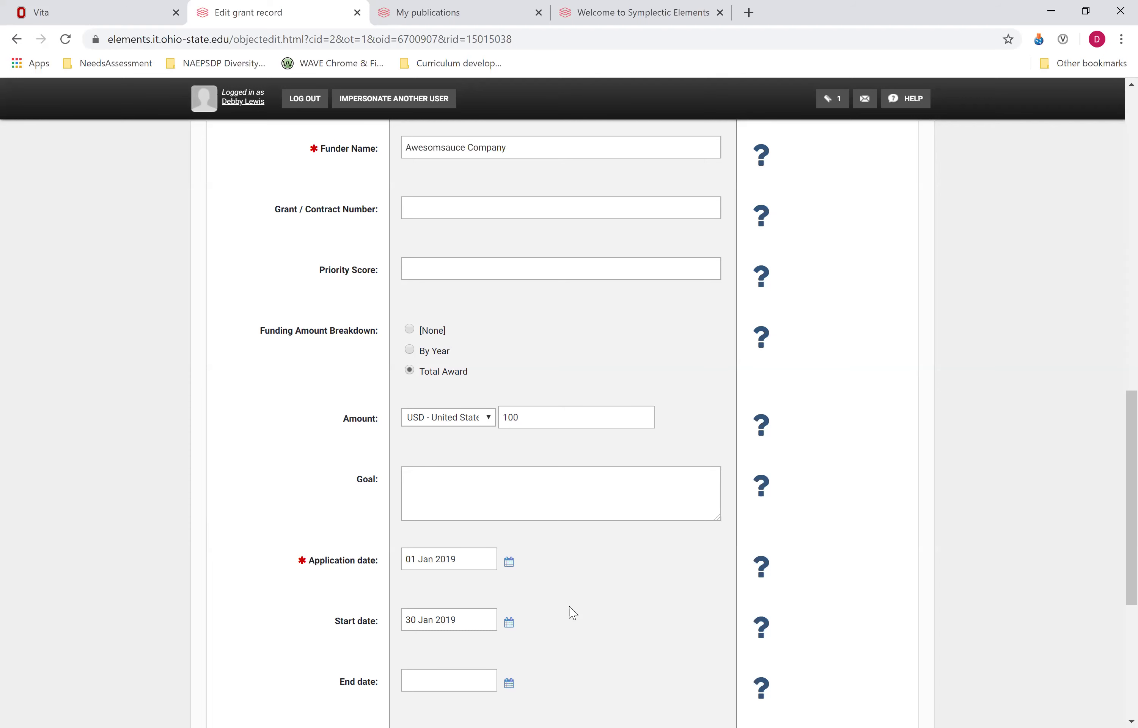
Leave the gift record's form for the Elements home page and go from there to the Vita site
{"action": "scroll", "coordinate": [573, 614], "scroll_direction": "up", "scroll_amount": 5}
{"action": "scroll", "coordinate": [573, 614], "scroll_direction": "up", "scroll_amount": 14}
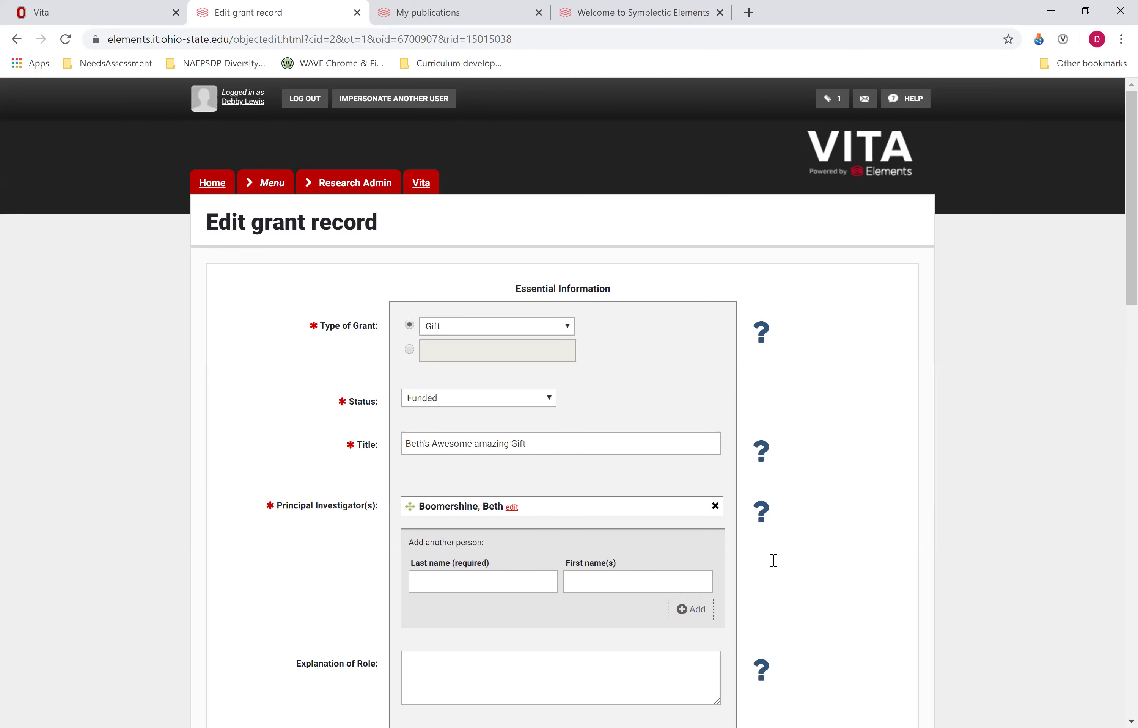
{"action": "scroll", "coordinate": [785, 549], "scroll_direction": "down", "scroll_amount": 4}
{"action": "scroll", "coordinate": [785, 548], "scroll_direction": "up", "scroll_amount": 4}
{"action": "left_click", "coordinate": [214, 183]}
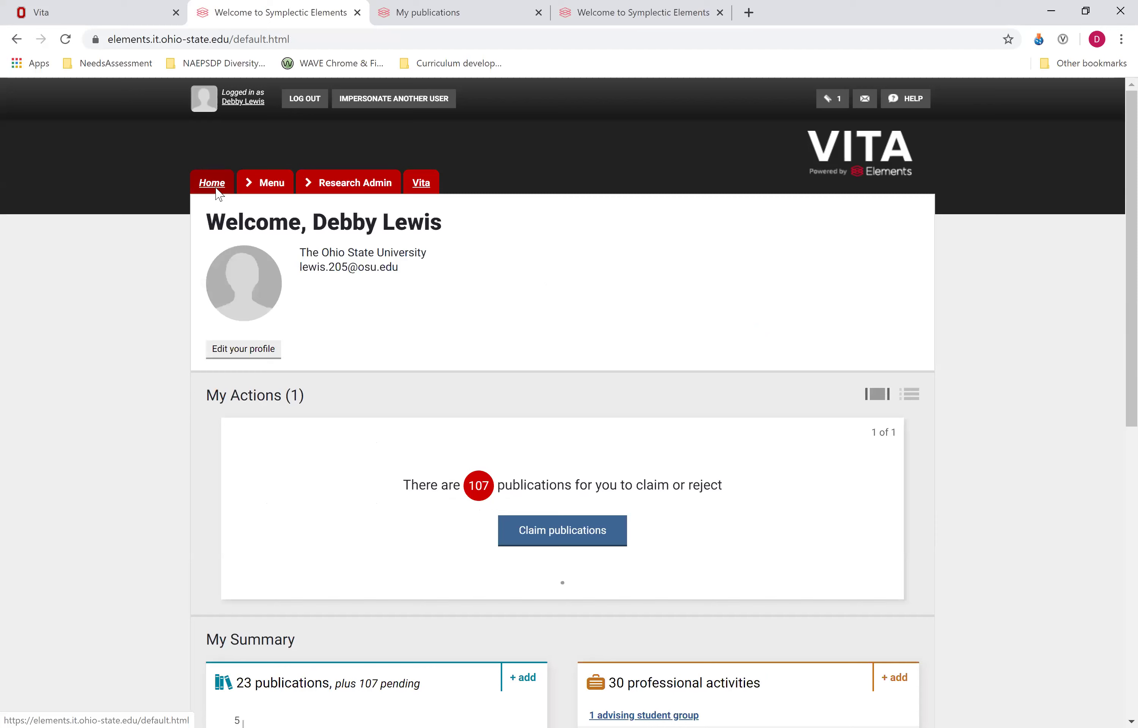
{"action": "left_click", "coordinate": [423, 184]}
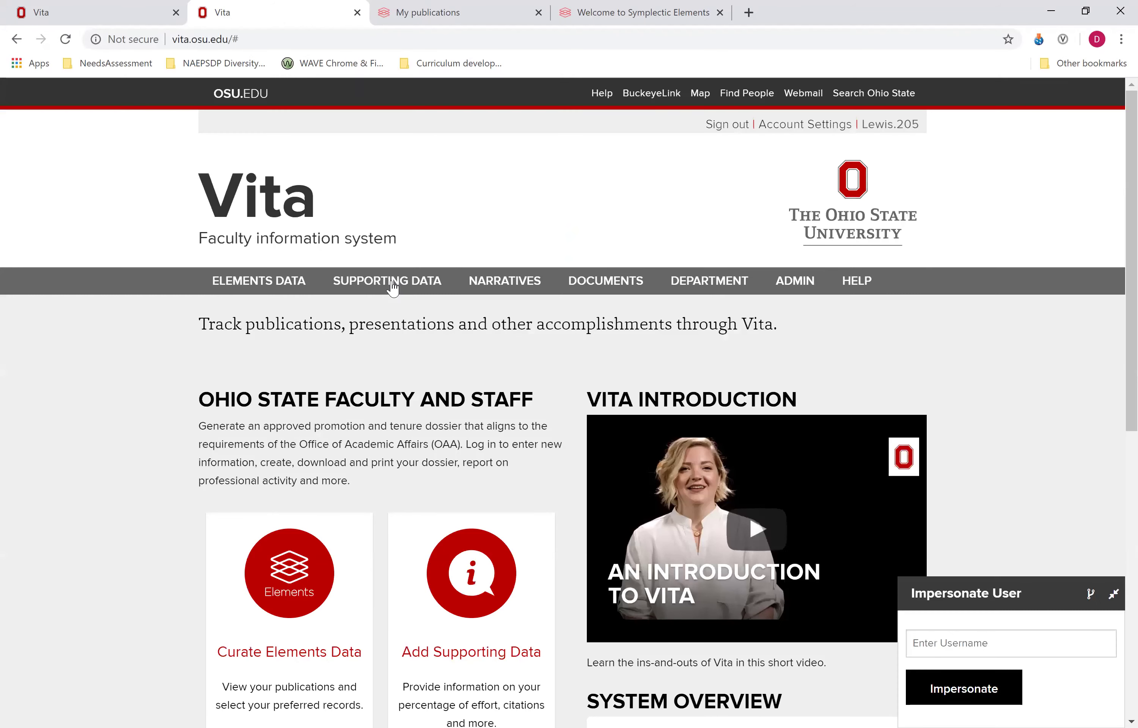
Open the supporting data for publications and filter the records to Bulletins / Tech Reports / Fact Sheets
{"action": "left_click", "coordinate": [389, 286]}
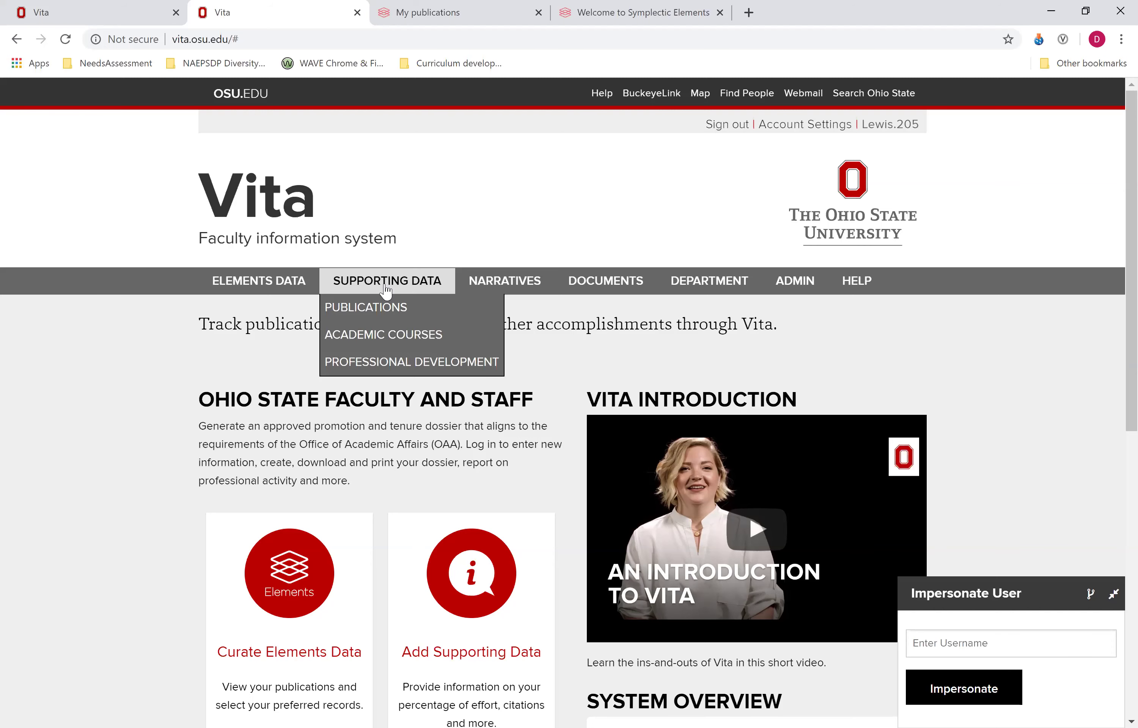
{"action": "left_click", "coordinate": [370, 306]}
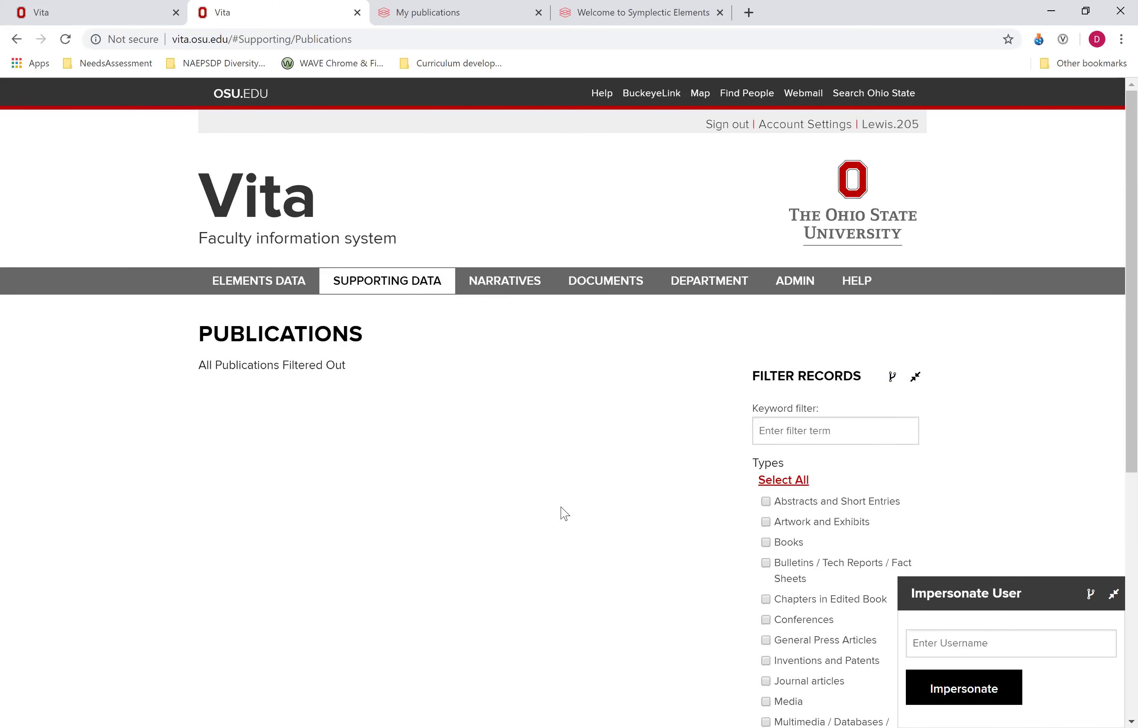
{"action": "scroll", "coordinate": [565, 503], "scroll_direction": "down", "scroll_amount": 3}
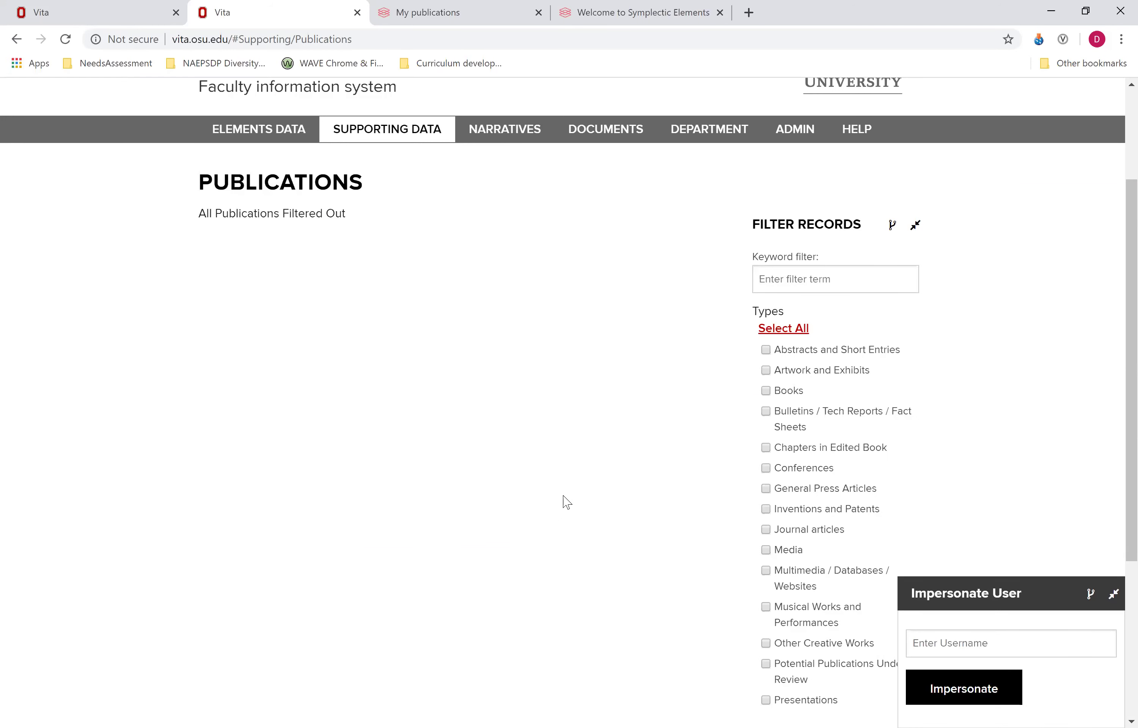
{"action": "scroll", "coordinate": [566, 502], "scroll_direction": "down", "scroll_amount": 1}
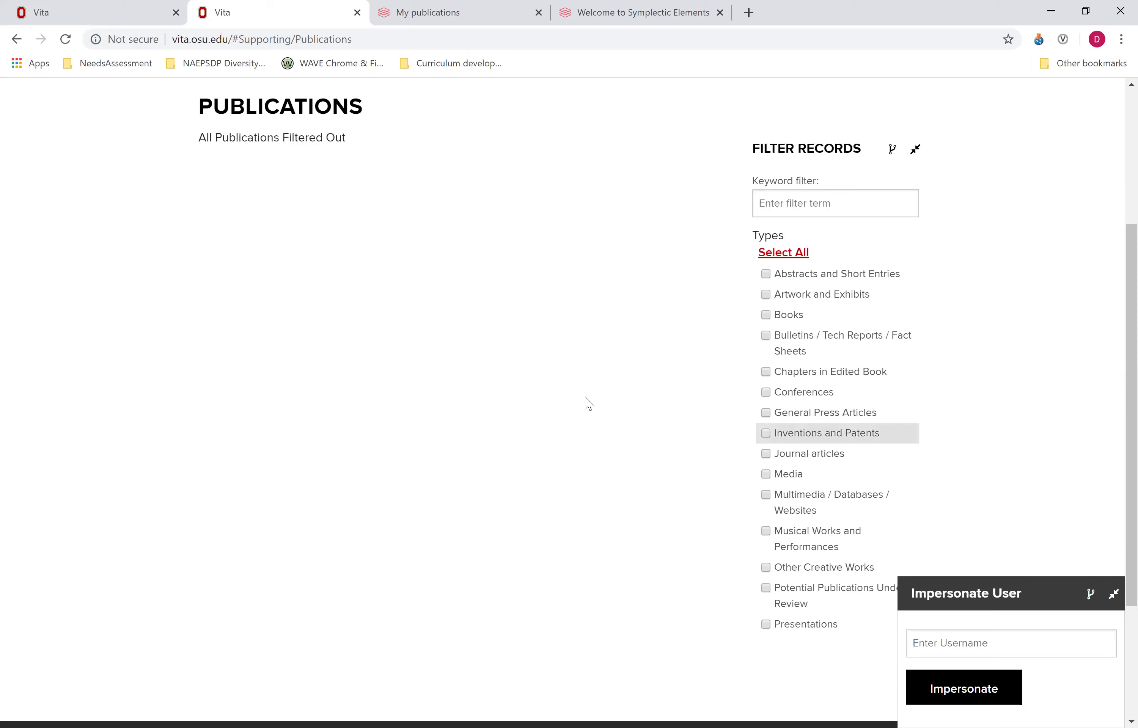
{"action": "scroll", "coordinate": [457, 378], "scroll_direction": "up", "scroll_amount": 3}
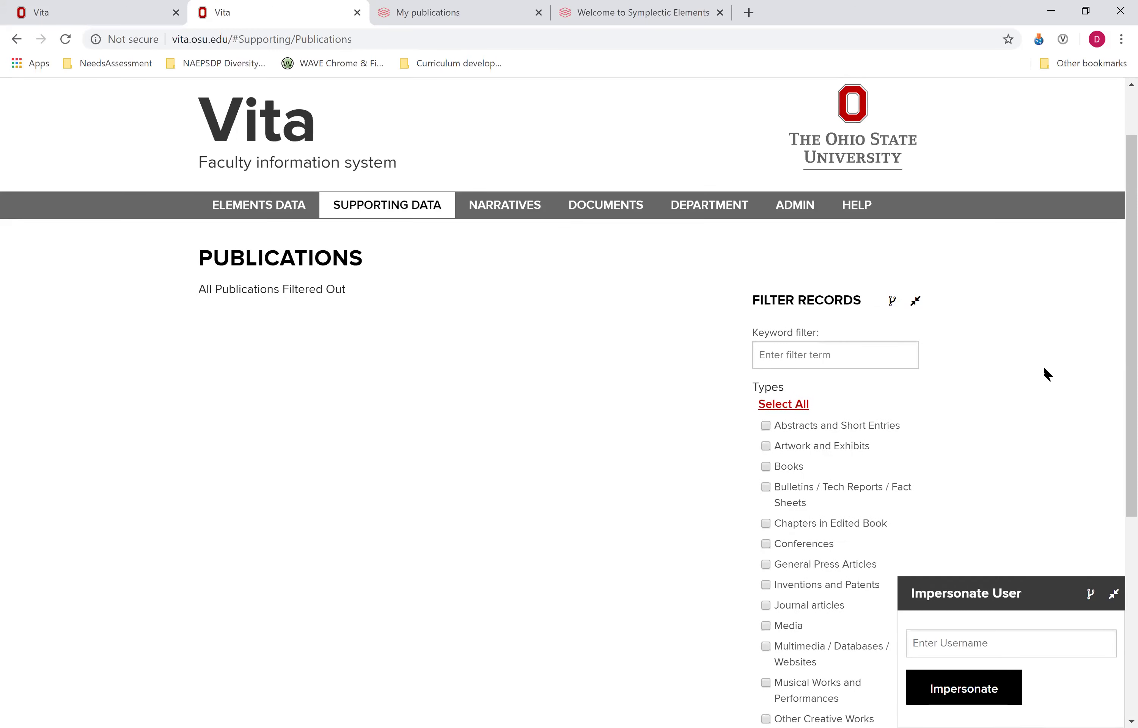
{"action": "scroll", "coordinate": [1043, 366], "scroll_direction": "down", "scroll_amount": 3}
{"action": "left_click", "coordinate": [790, 218]}
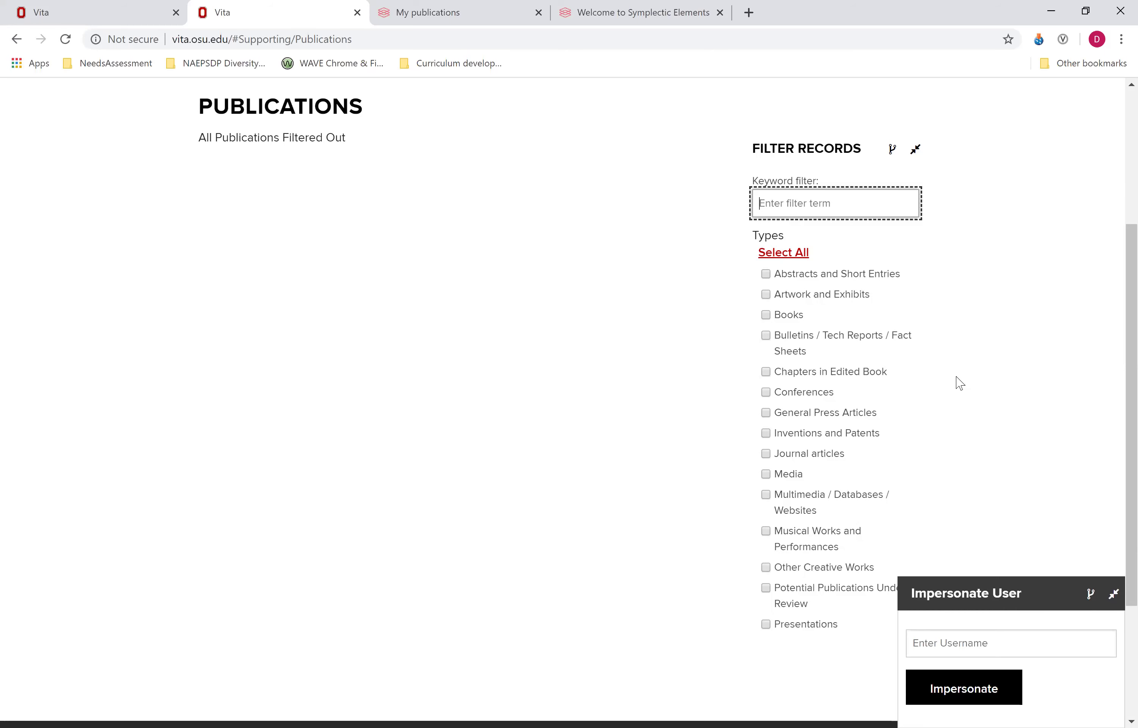
{"action": "left_click", "coordinate": [766, 339]}
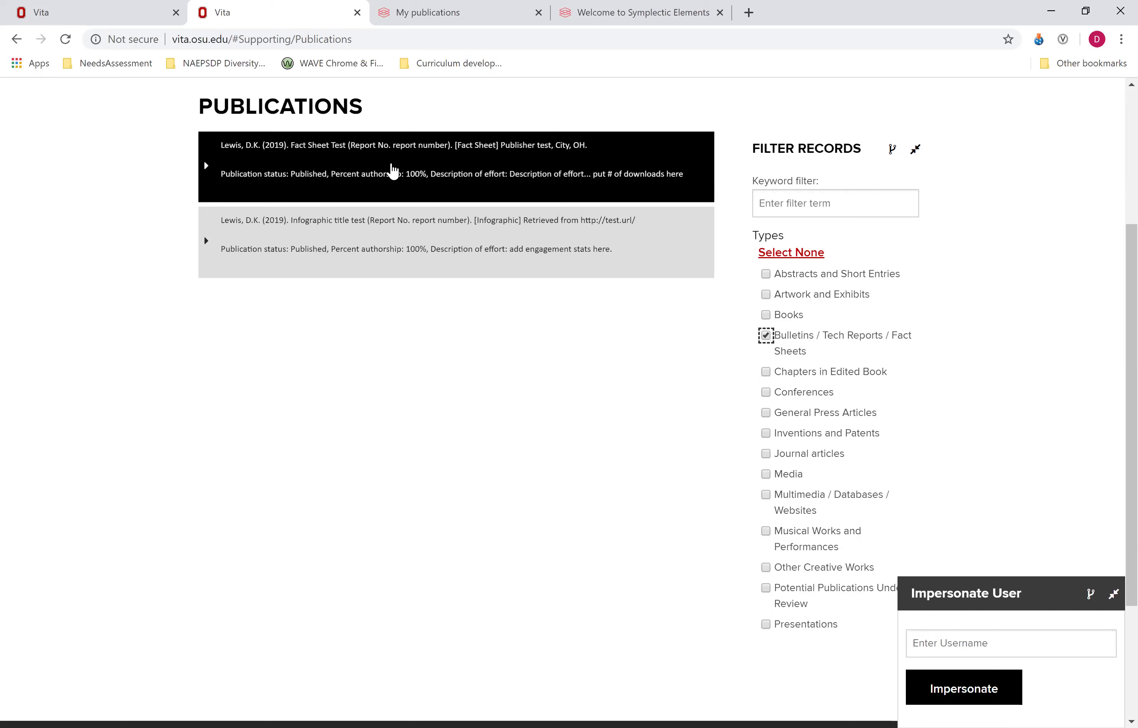
Open the Fact Sheet Test record for editing and check the Authorship Type options, keeping Sole Author
{"action": "left_click", "coordinate": [427, 169]}
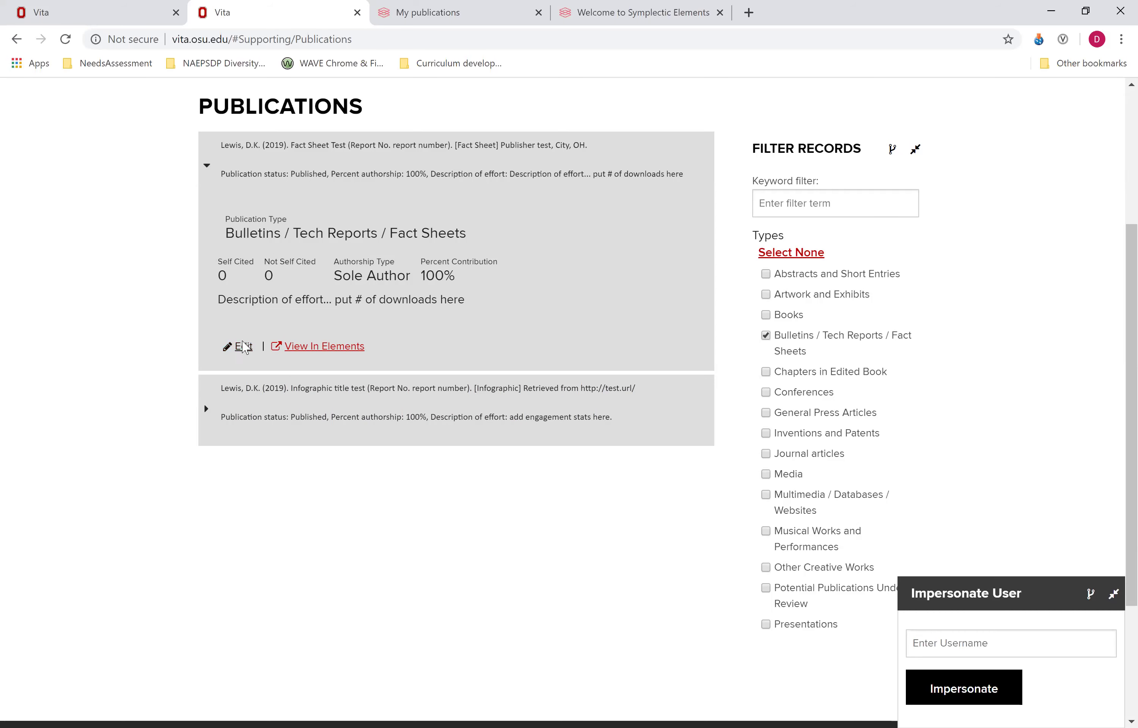
{"action": "left_click", "coordinate": [241, 346]}
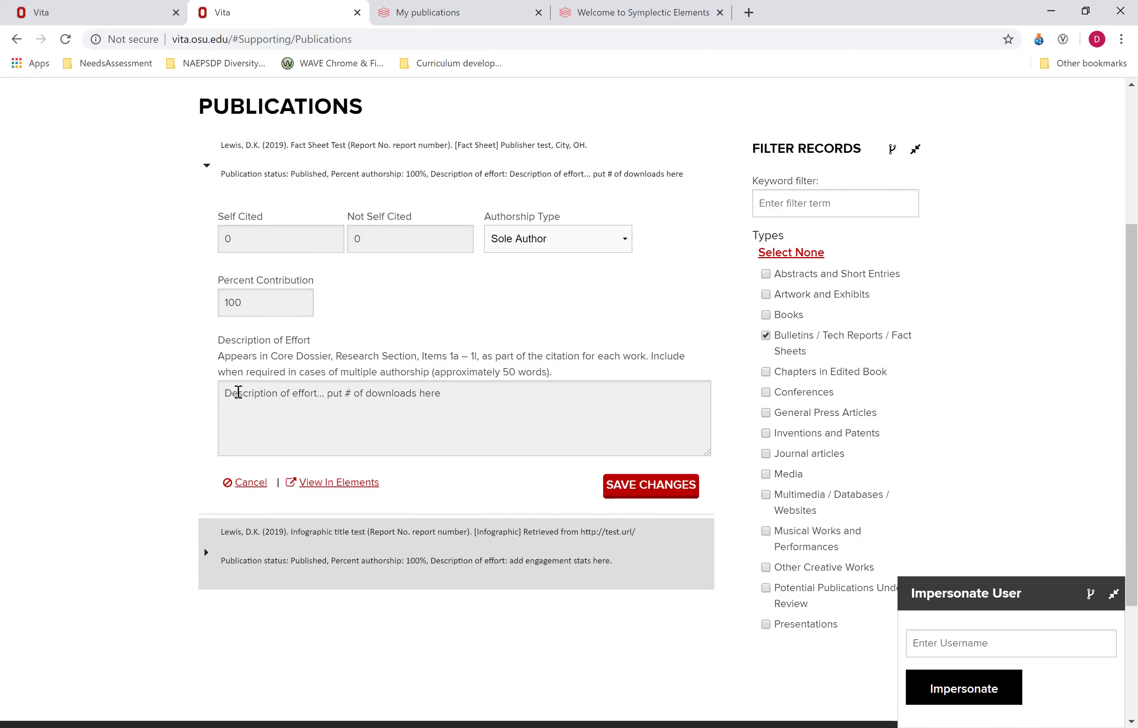
{"action": "left_click", "coordinate": [477, 397]}
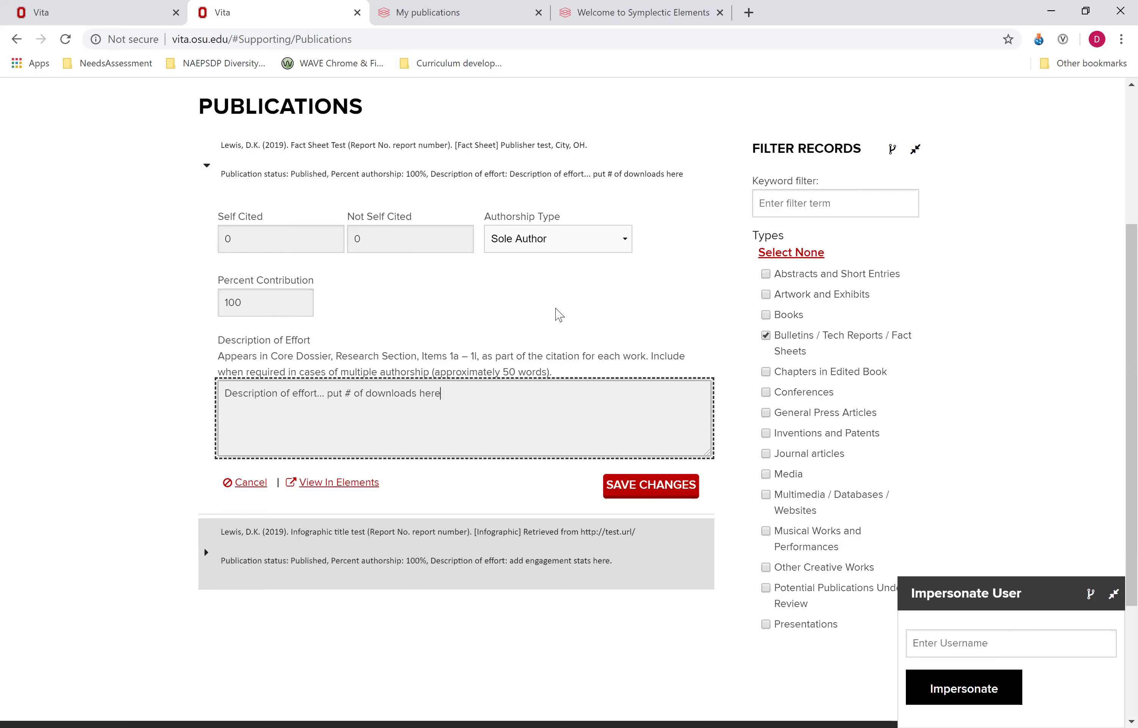
{"action": "left_click", "coordinate": [626, 244]}
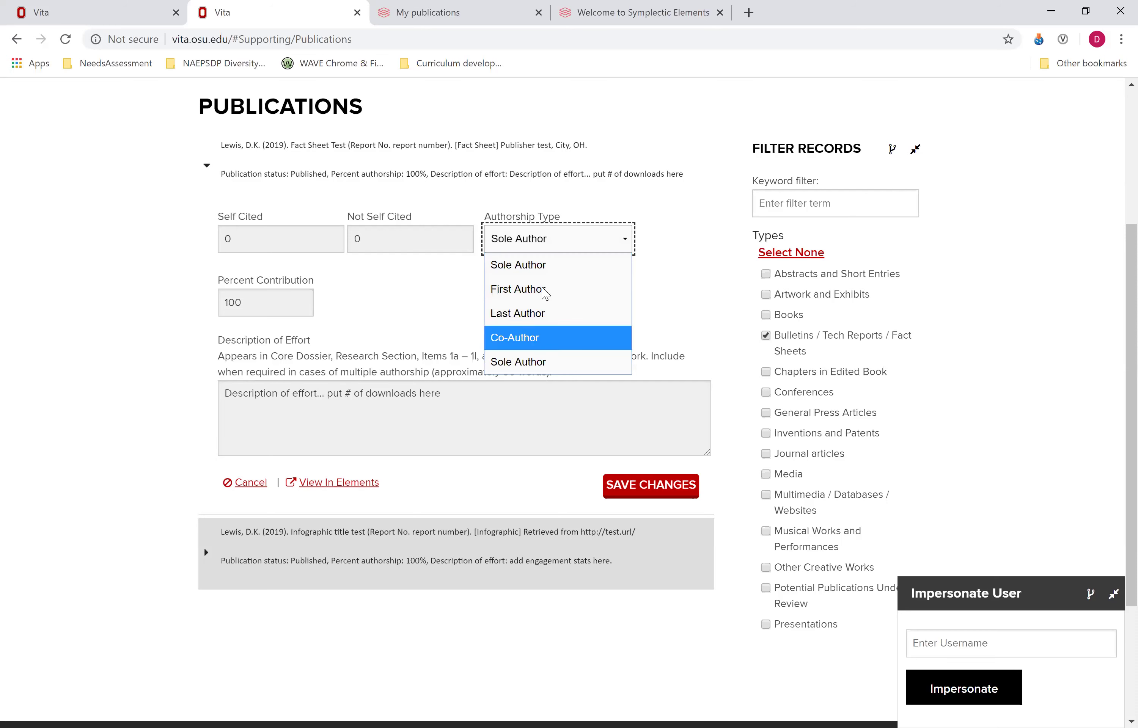
{"action": "left_click", "coordinate": [547, 272]}
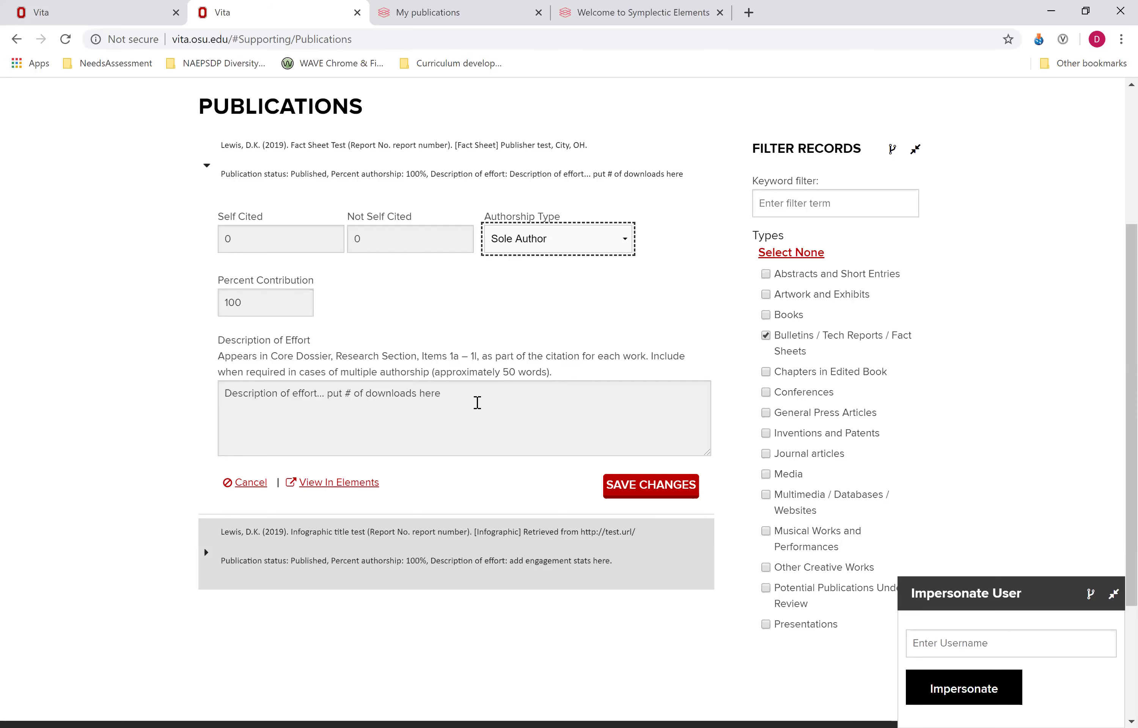
Highlight the Description of Effort text in the fact sheet record and leave its editing form without changing anything
{"action": "left_click", "coordinate": [475, 405]}
{"action": "triple_click", "coordinate": [222, 406]}
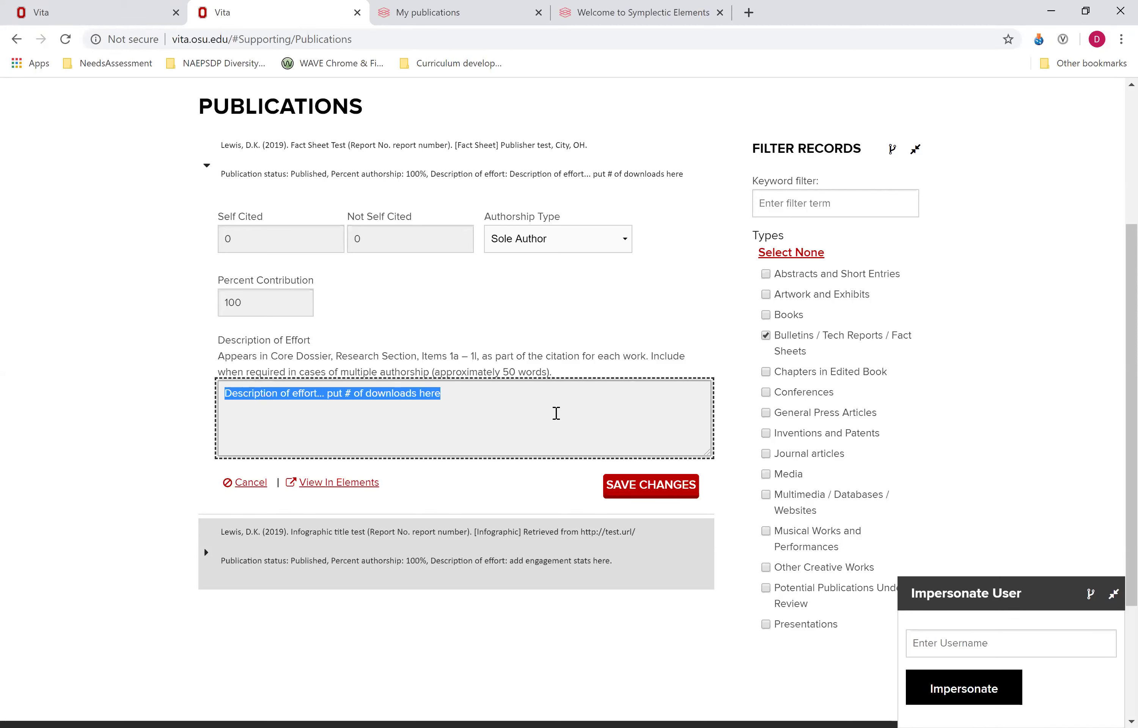
{"action": "left_click", "coordinate": [556, 413]}
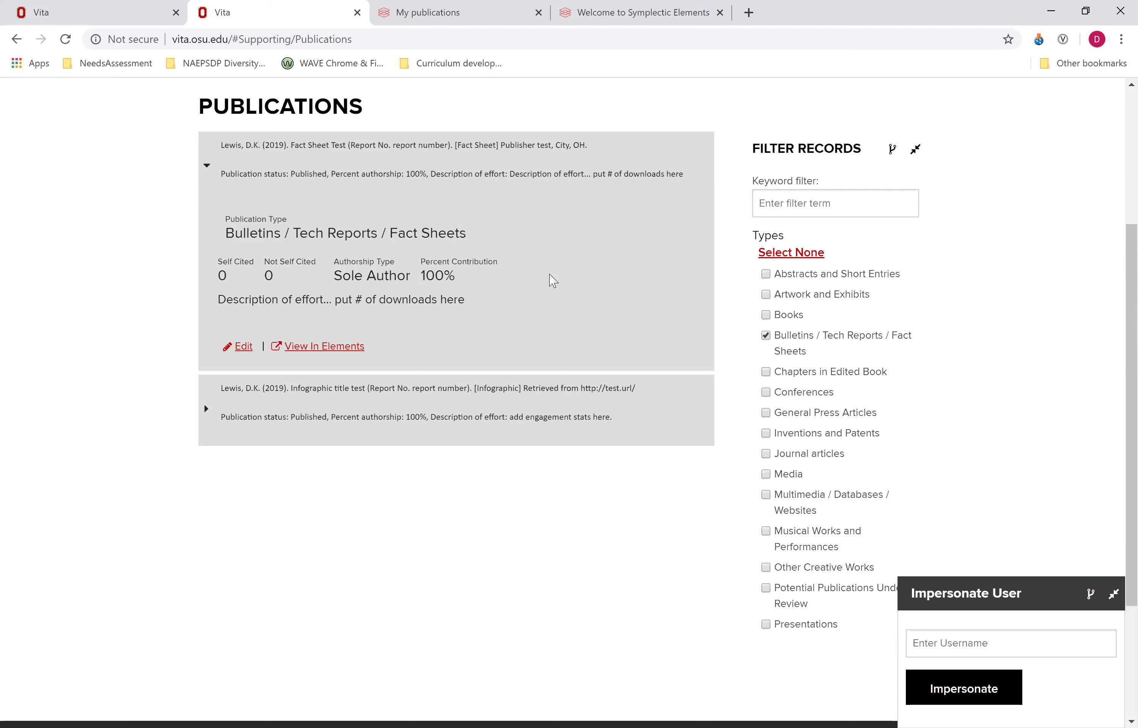
Go from the supporting data page to the publications list in Elements
{"action": "scroll", "coordinate": [574, 281], "scroll_direction": "up", "scroll_amount": 5}
{"action": "mouse_move", "coordinate": [613, 281]}
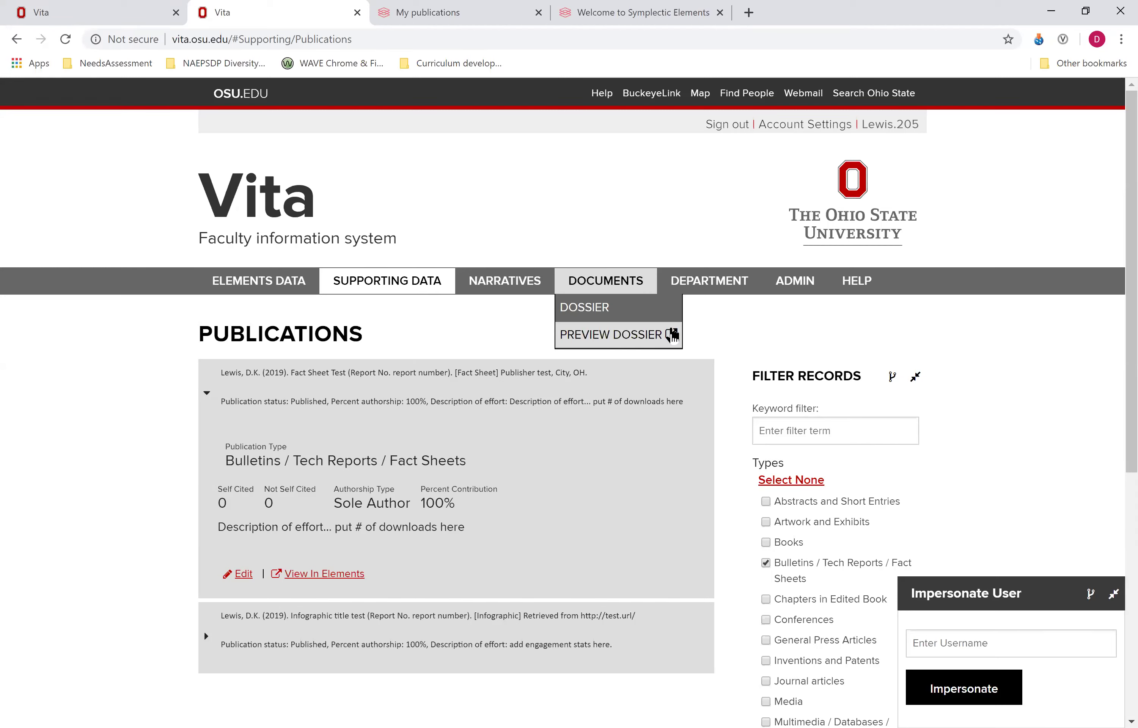
{"action": "mouse_move", "coordinate": [717, 289]}
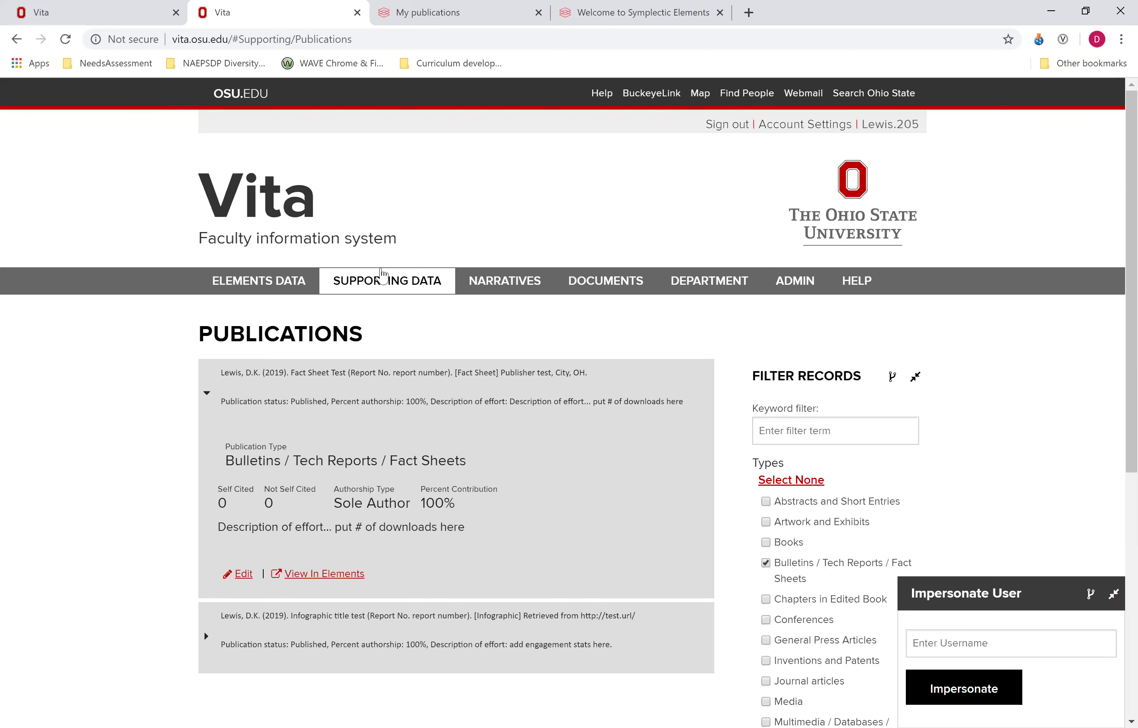
{"action": "mouse_move", "coordinate": [282, 287]}
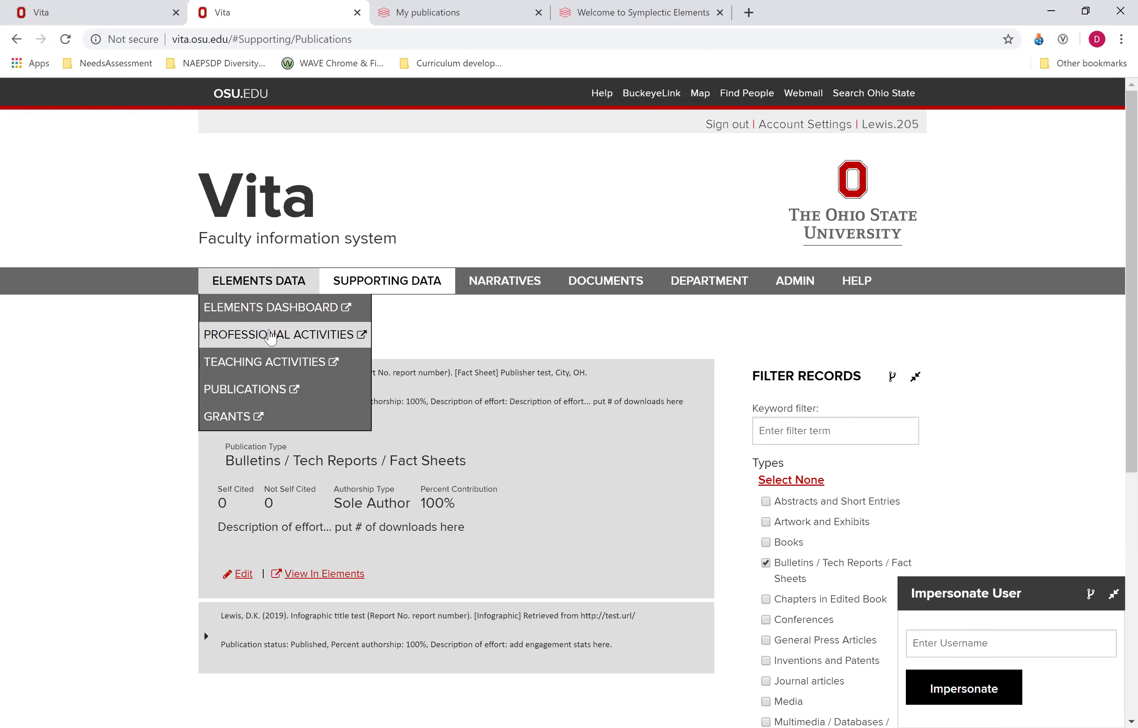
{"action": "left_click", "coordinate": [244, 389]}
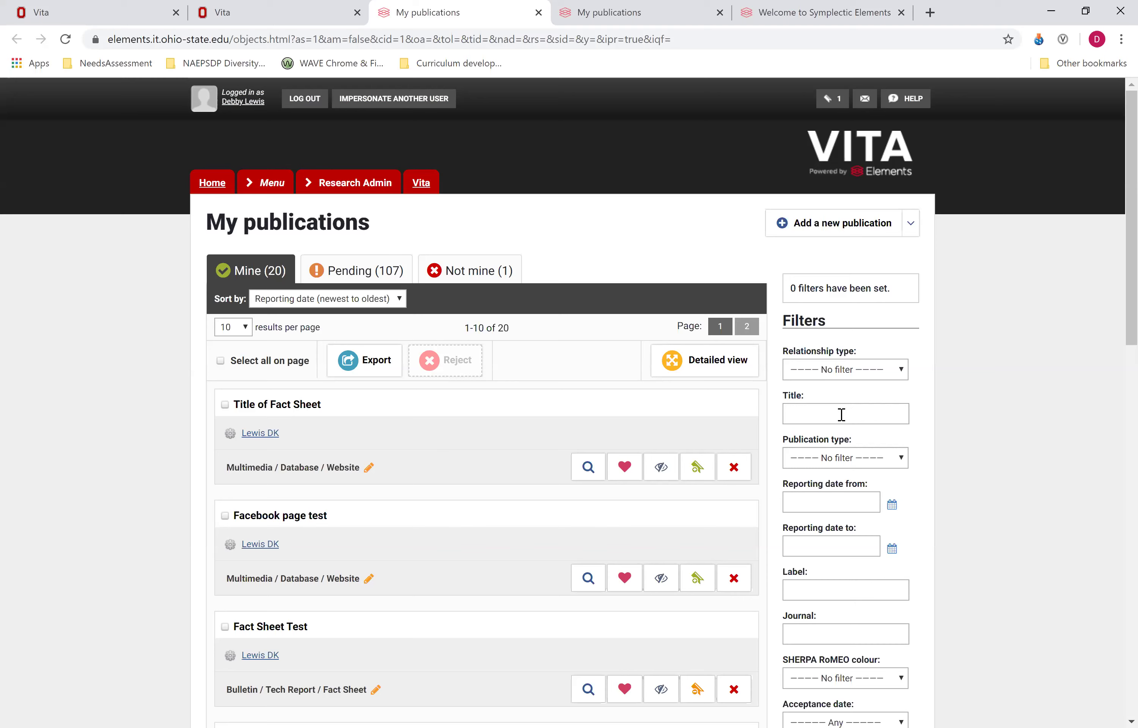
Look at the Title filter and the Publication type filter options for the publications list without setting a filter
{"action": "left_click", "coordinate": [817, 415]}
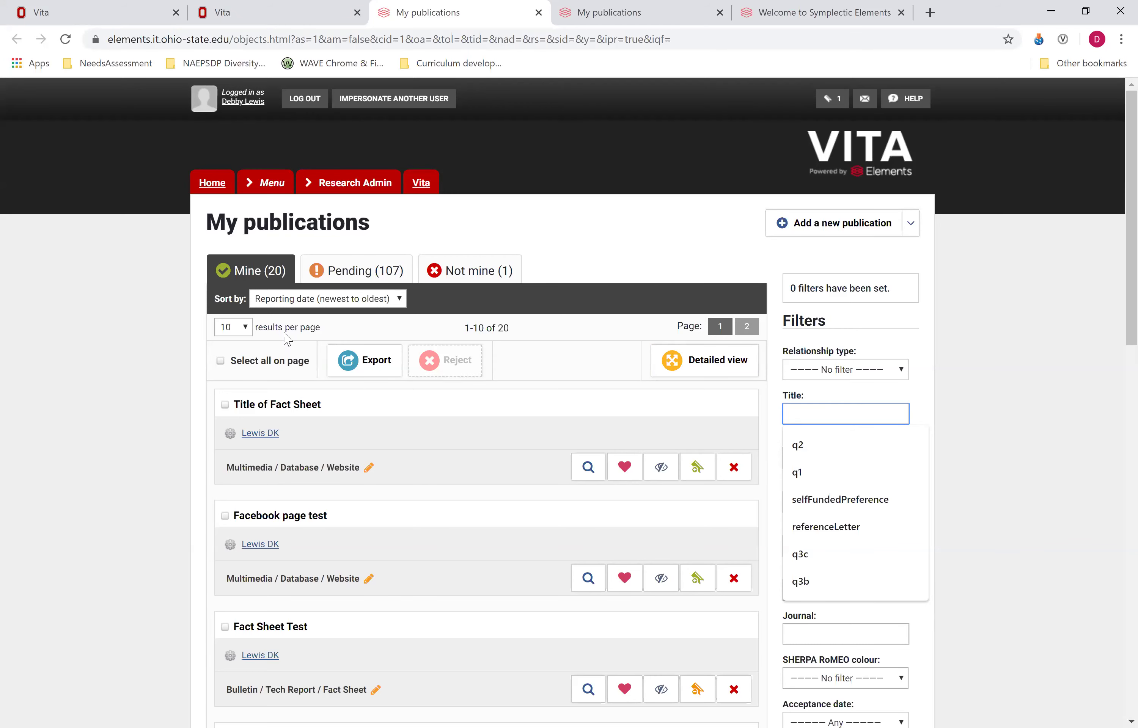
{"action": "left_click", "coordinate": [1030, 405]}
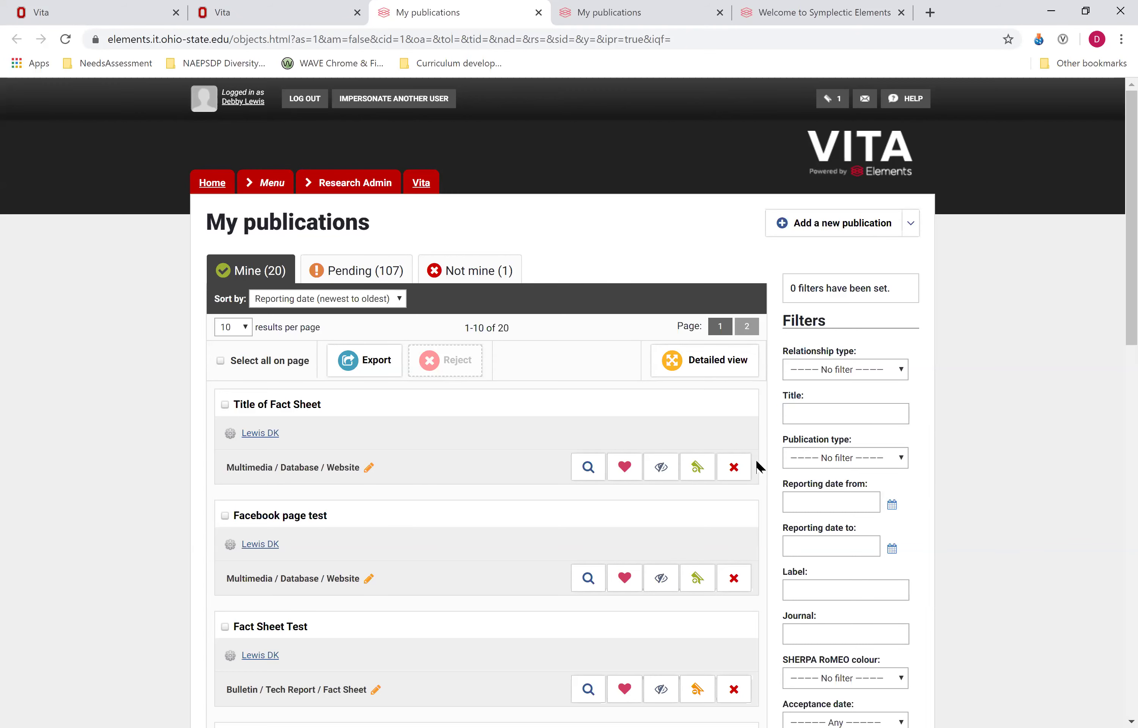
{"action": "left_click", "coordinate": [901, 460]}
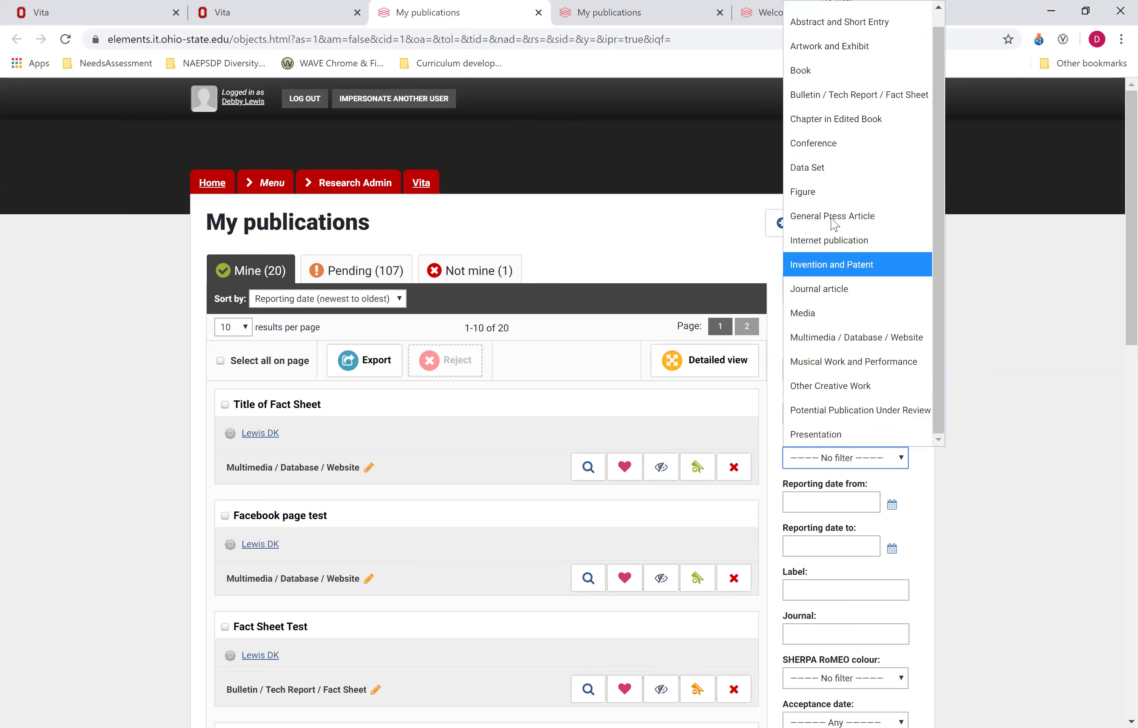
{"action": "left_click", "coordinate": [1020, 468]}
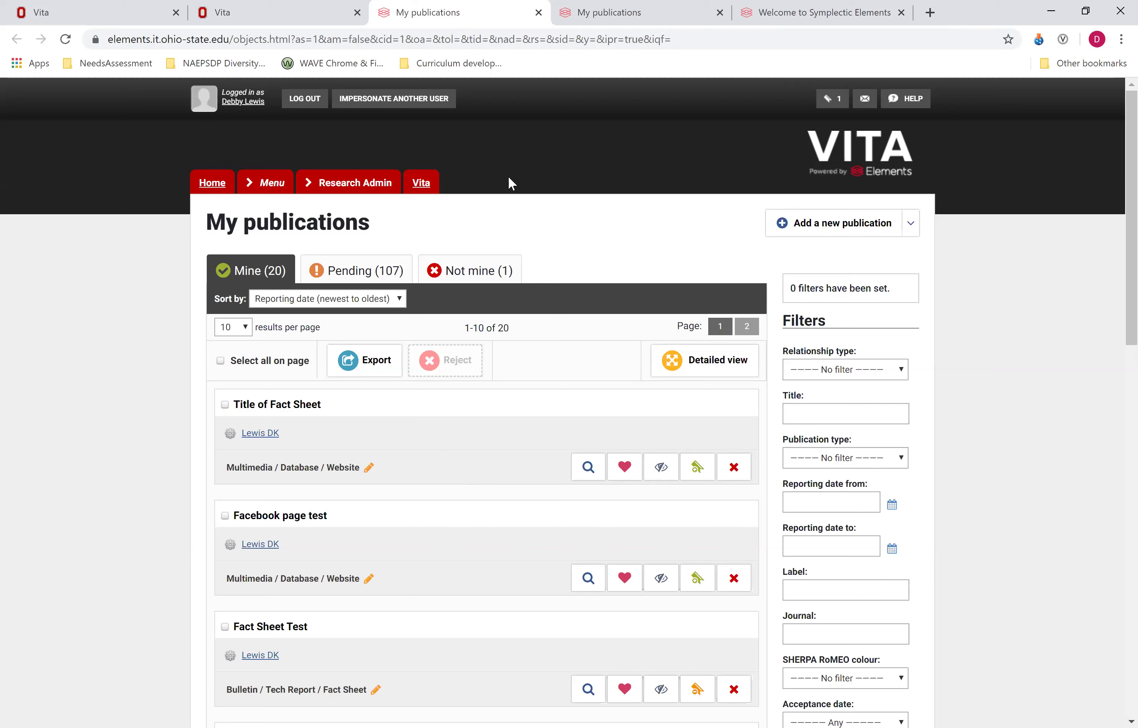
Return to the Vita home page and open the publication search settings by way of the Elements dashboard
{"action": "left_click", "coordinate": [121, 18]}
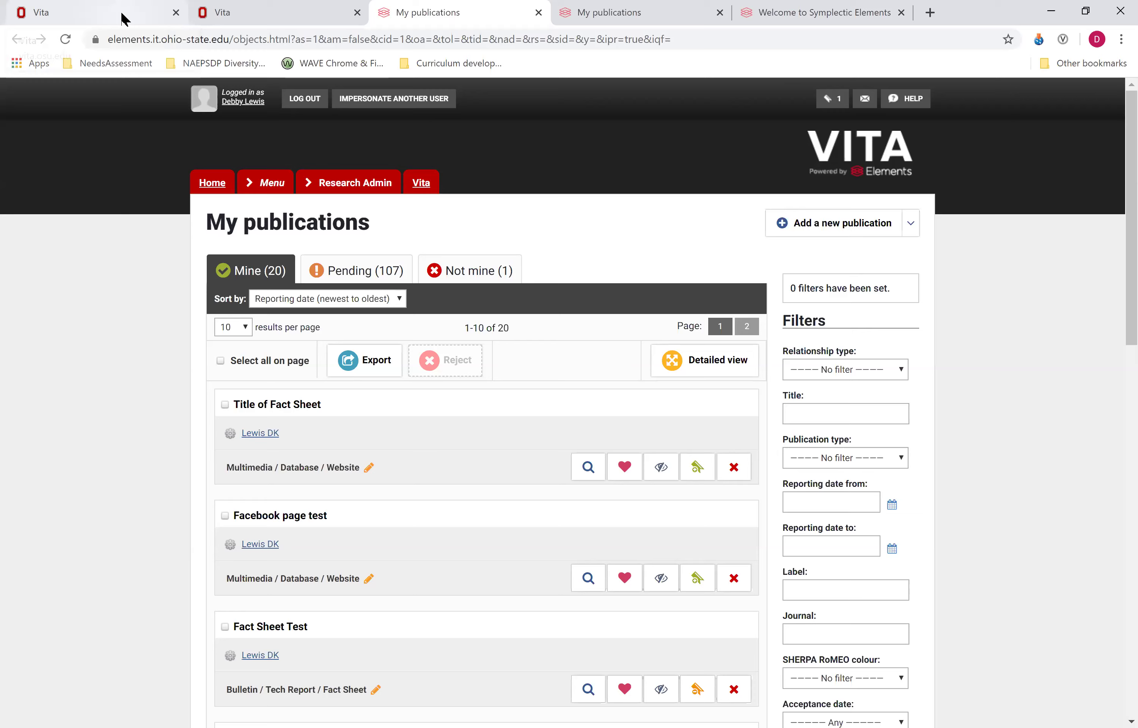
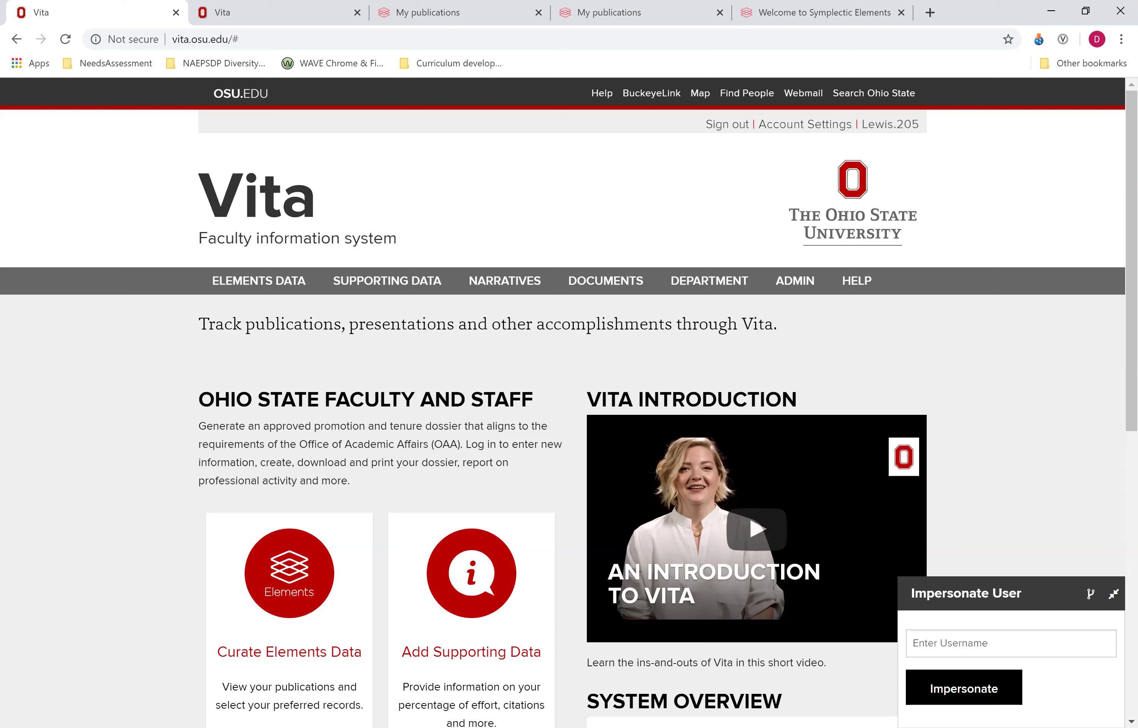
{"action": "mouse_move", "coordinate": [253, 285]}
{"action": "left_click", "coordinate": [268, 305]}
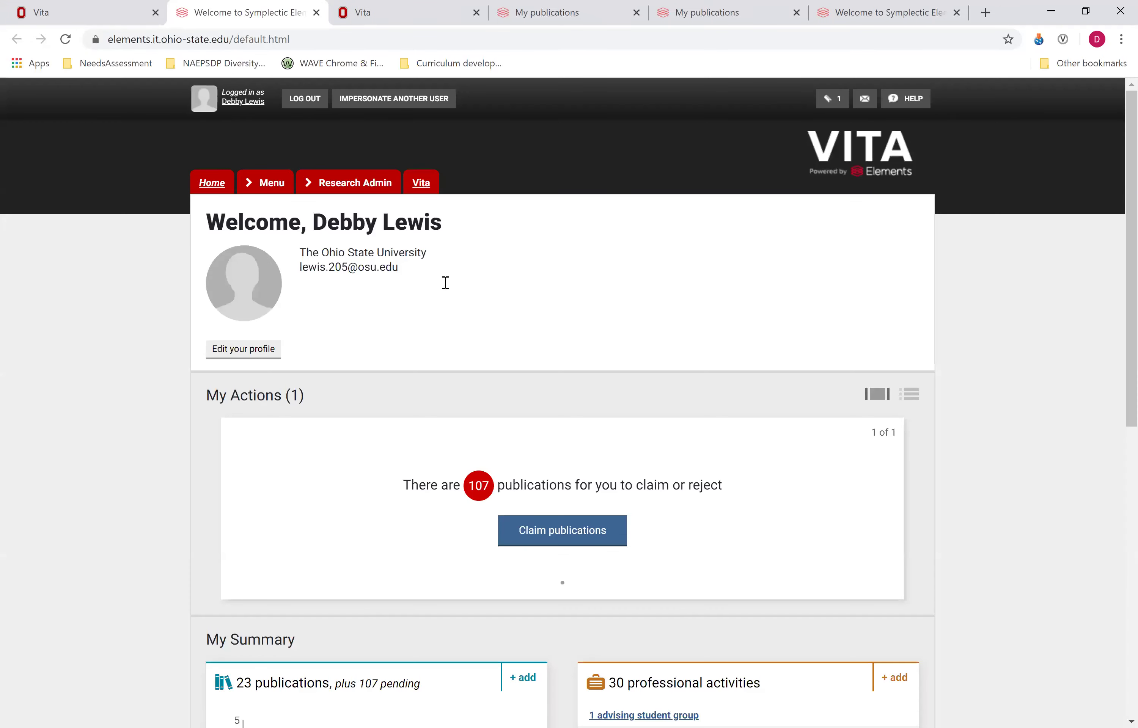
{"action": "left_click", "coordinate": [272, 185]}
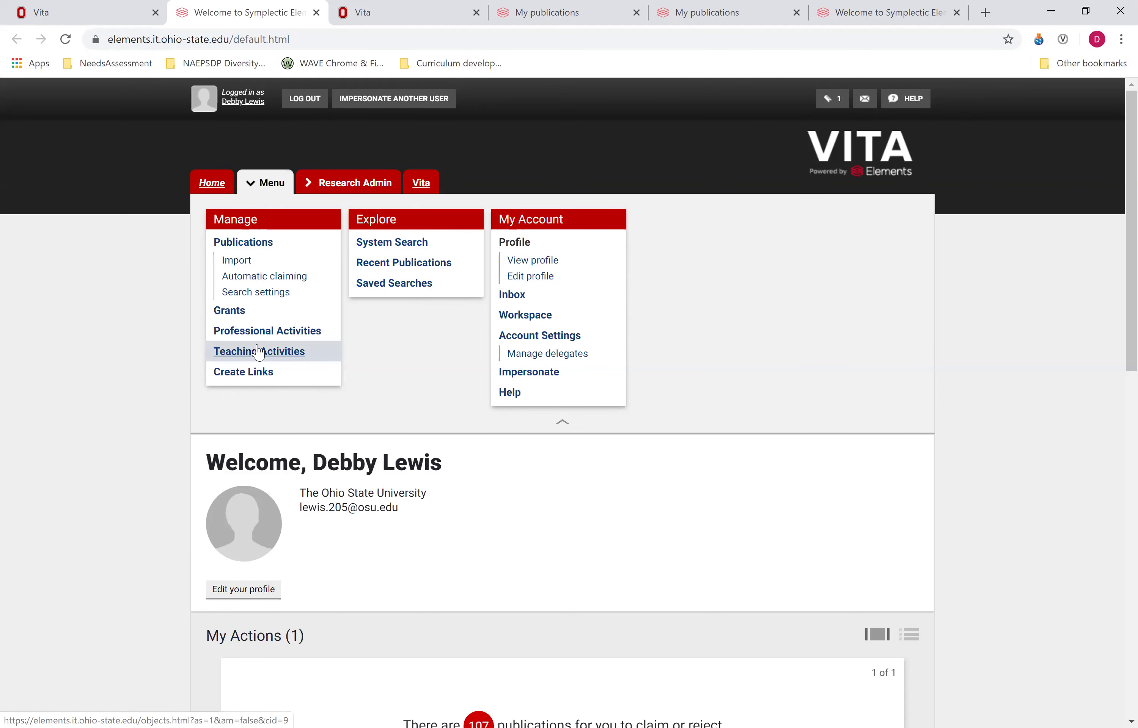
{"action": "left_click", "coordinate": [265, 302]}
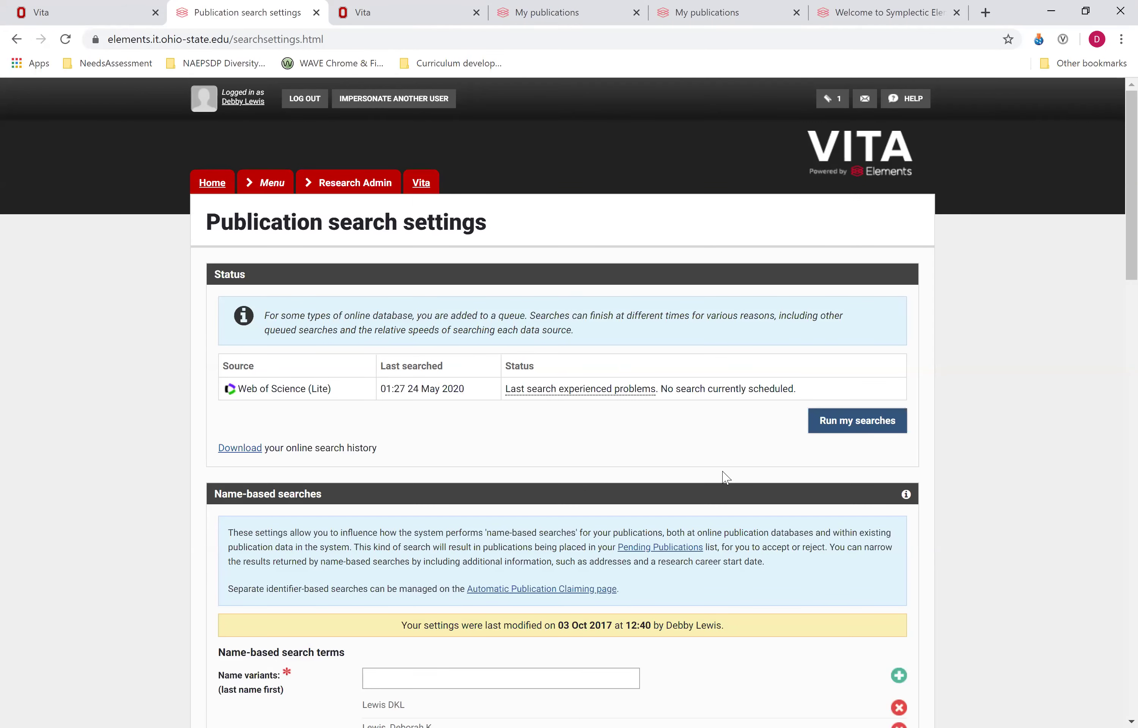
Look over the search status, name variants, addresses, start date and keyword settings, and the online databases including Web of Science
{"action": "scroll", "coordinate": [725, 479], "scroll_direction": "down", "scroll_amount": 5}
{"action": "scroll", "coordinate": [726, 479], "scroll_direction": "down", "scroll_amount": 6}
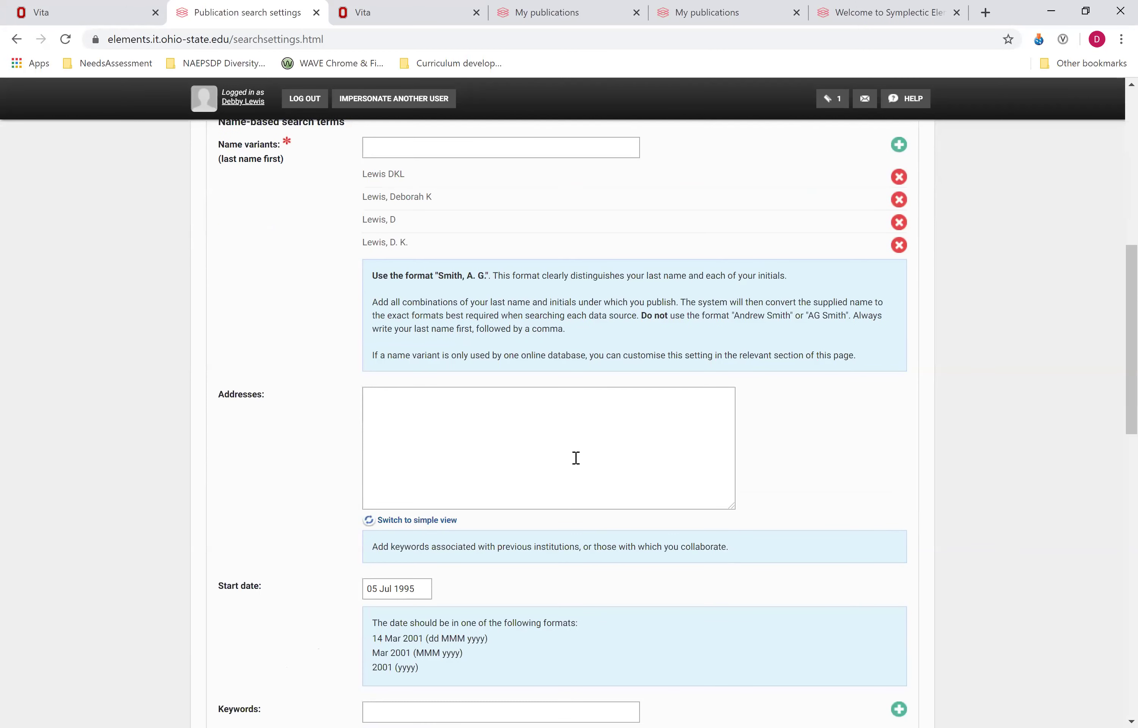
{"action": "scroll", "coordinate": [578, 464], "scroll_direction": "down", "scroll_amount": 5}
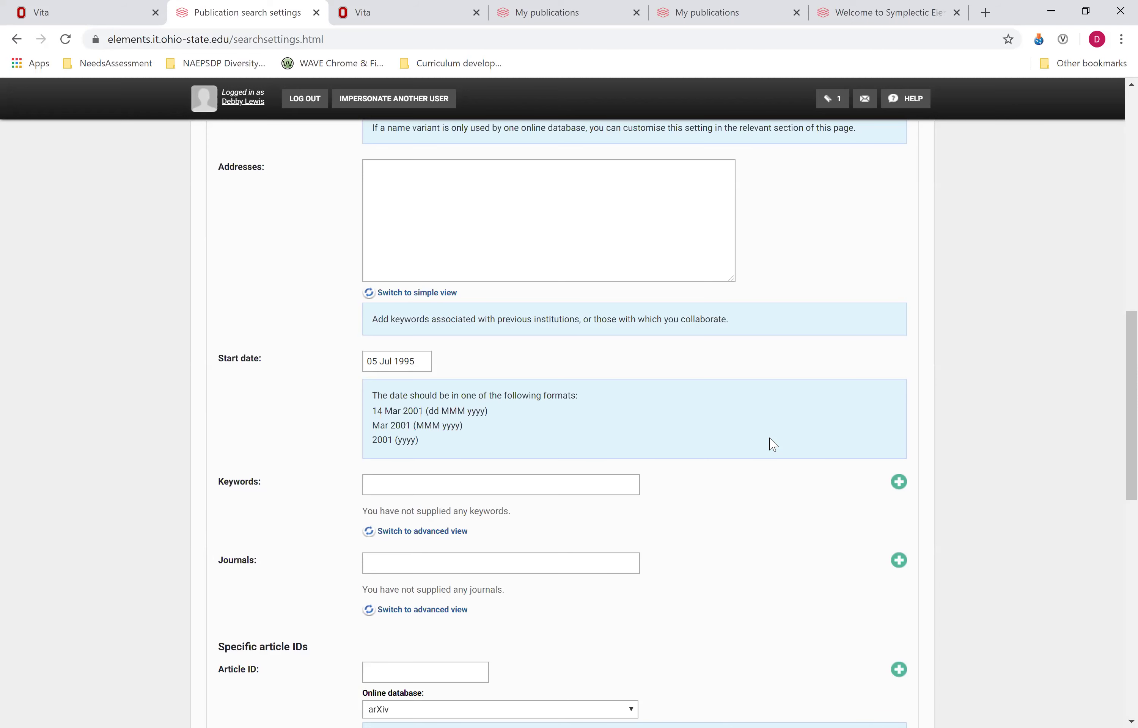
{"action": "scroll", "coordinate": [773, 445], "scroll_direction": "up", "scroll_amount": 2}
{"action": "scroll", "coordinate": [773, 444], "scroll_direction": "up", "scroll_amount": 3}
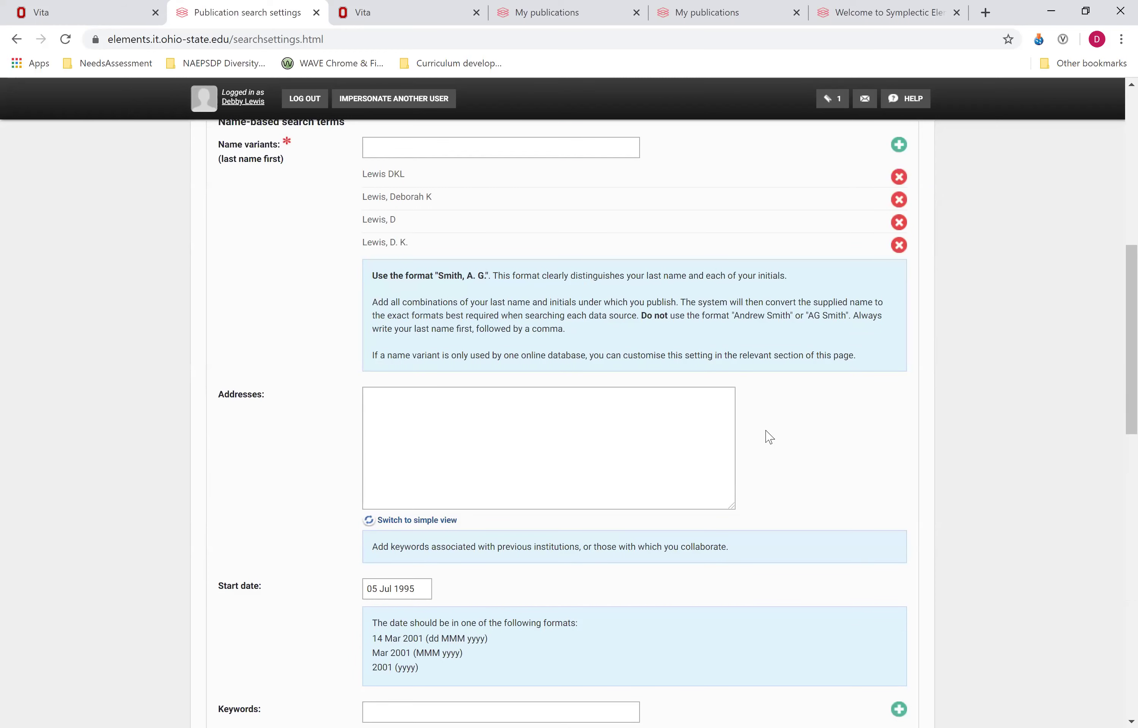
{"action": "scroll", "coordinate": [769, 437], "scroll_direction": "up", "scroll_amount": 3}
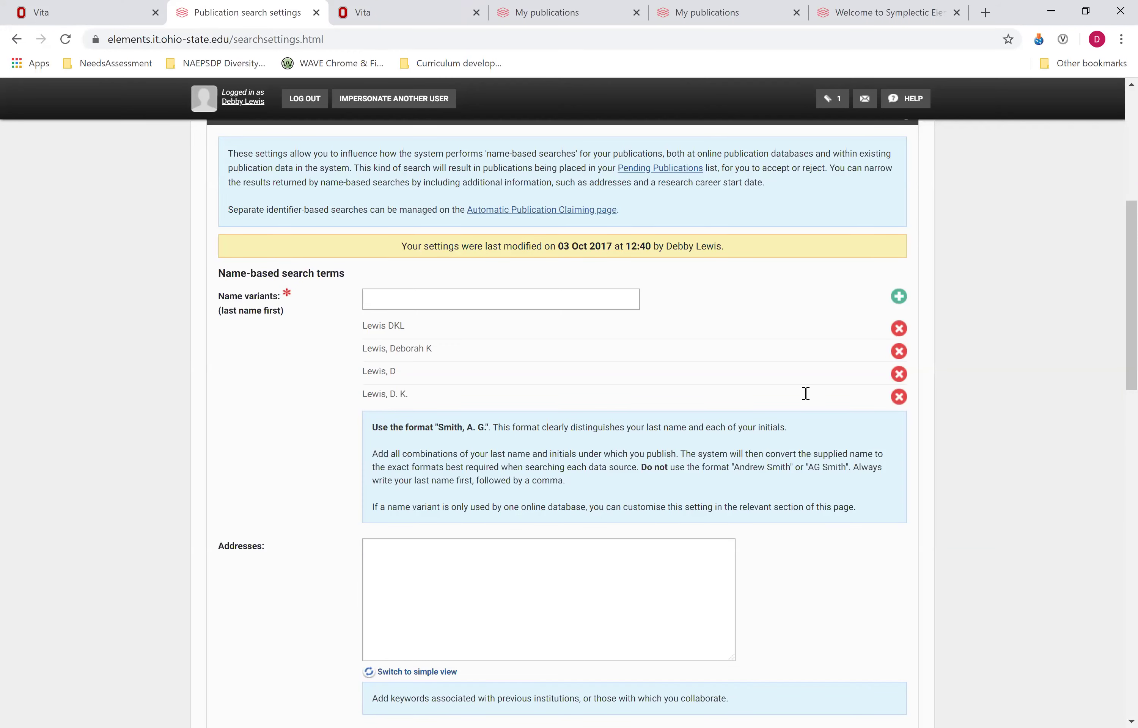
{"action": "scroll", "coordinate": [508, 450], "scroll_direction": "up", "scroll_amount": 3}
{"action": "scroll", "coordinate": [728, 434], "scroll_direction": "up", "scroll_amount": 1}
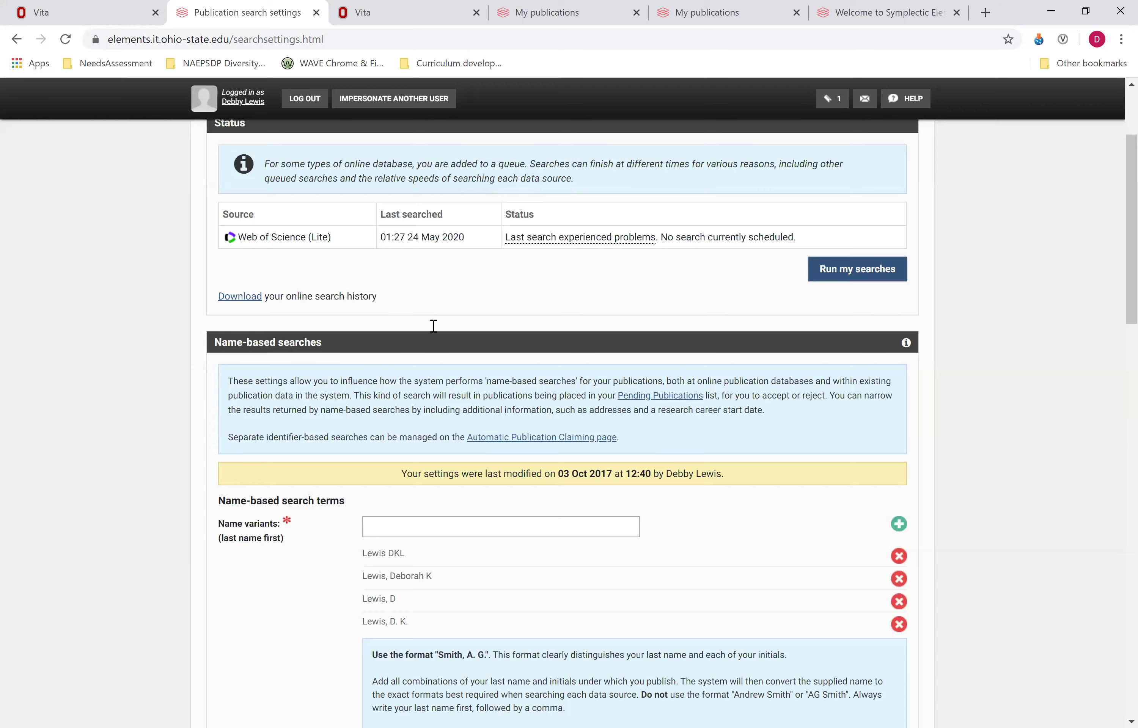
{"action": "scroll", "coordinate": [492, 398], "scroll_direction": "up", "scroll_amount": 2}
{"action": "scroll", "coordinate": [495, 403], "scroll_direction": "down", "scroll_amount": 7}
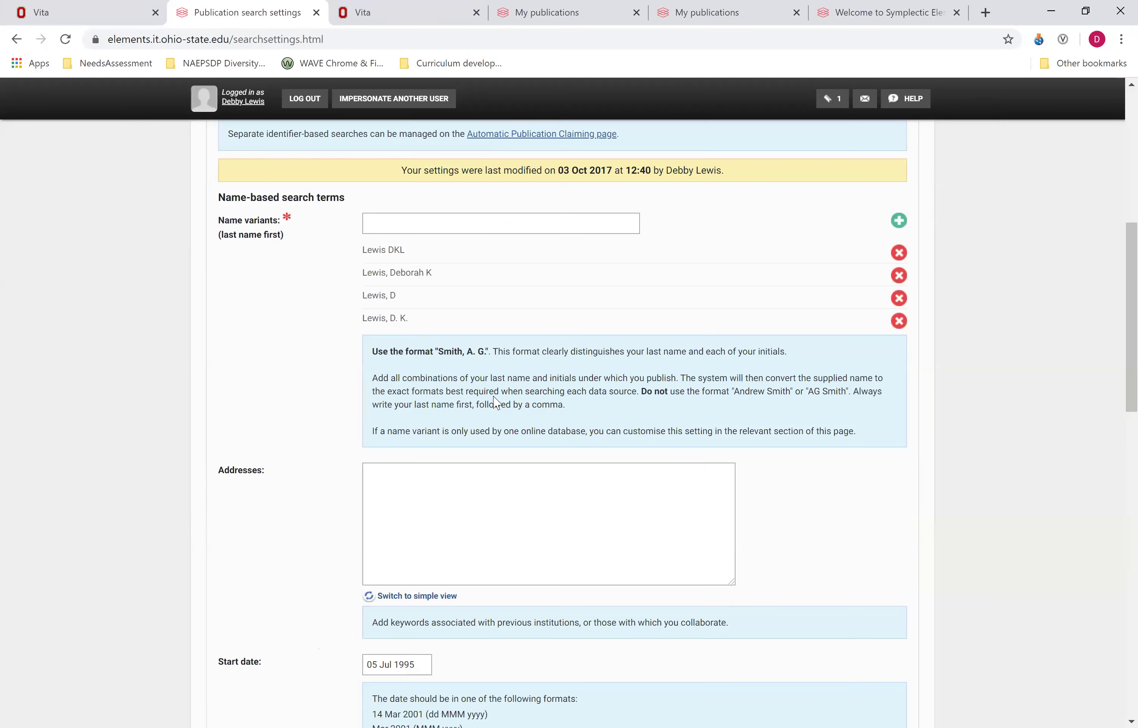
{"action": "scroll", "coordinate": [495, 403], "scroll_direction": "down", "scroll_amount": 10}
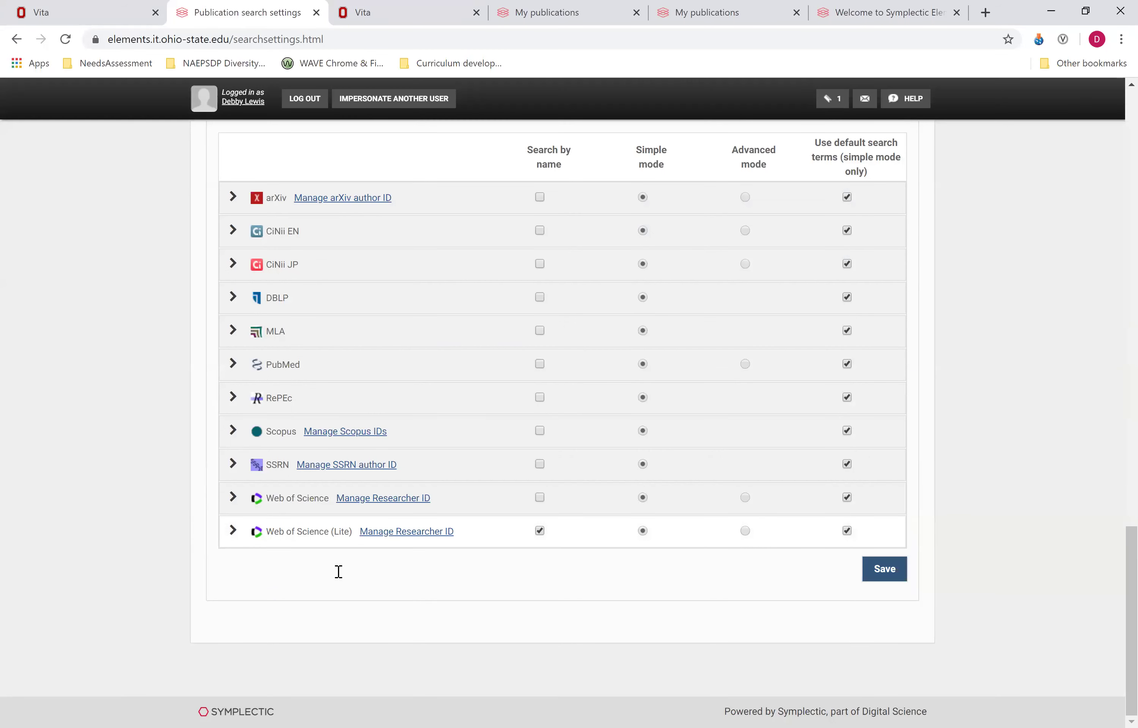
{"action": "mouse_move", "coordinate": [304, 501]}
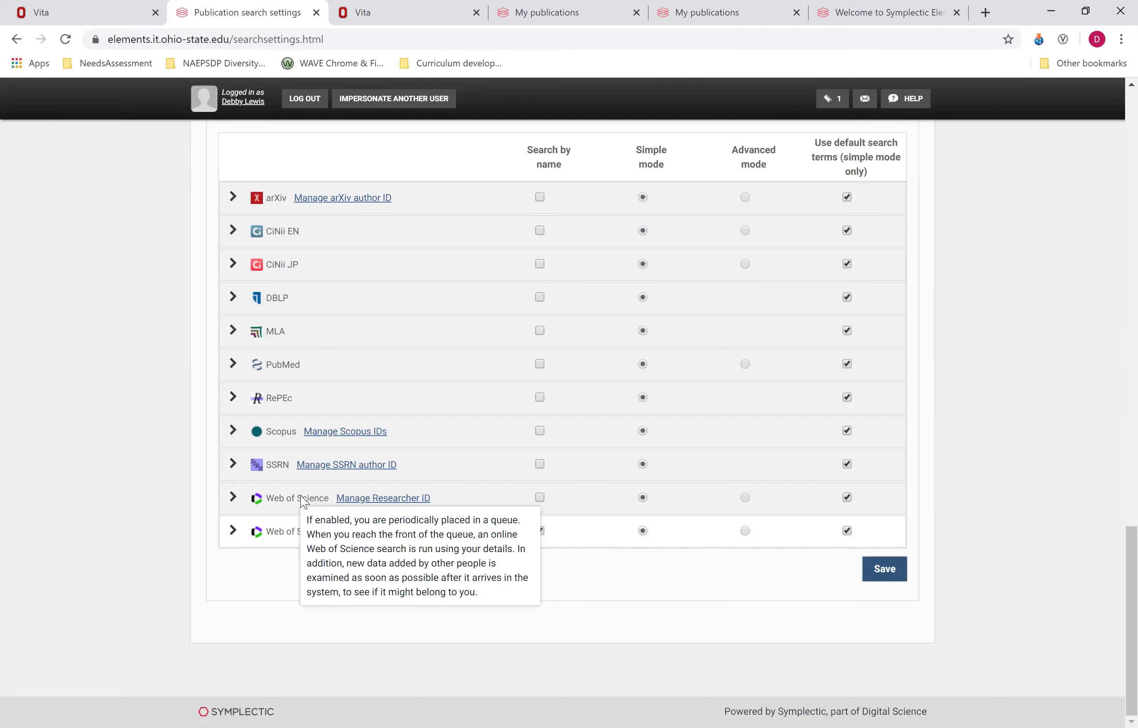